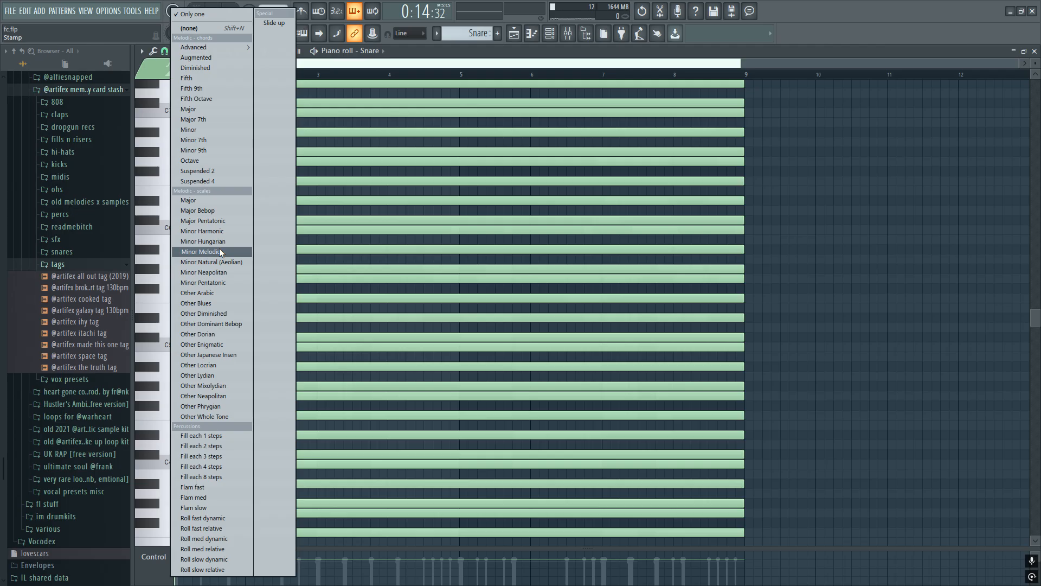
Stamp a major scale starting on G#5 at bar 9 of the Snare piano roll, and undo it
left_click(210, 200)
left_click_drag(763, 267, 957, 267)
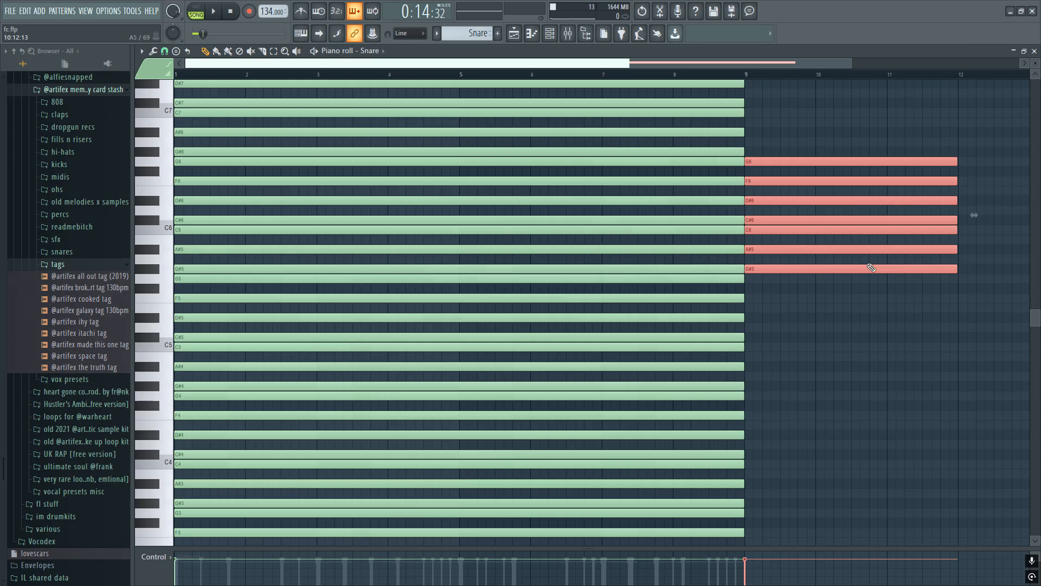
key("ctrl+z")
Stamp a major scale on G#5 again near bar 9 and transpose it down to F#5 and back up
left_click(176, 51)
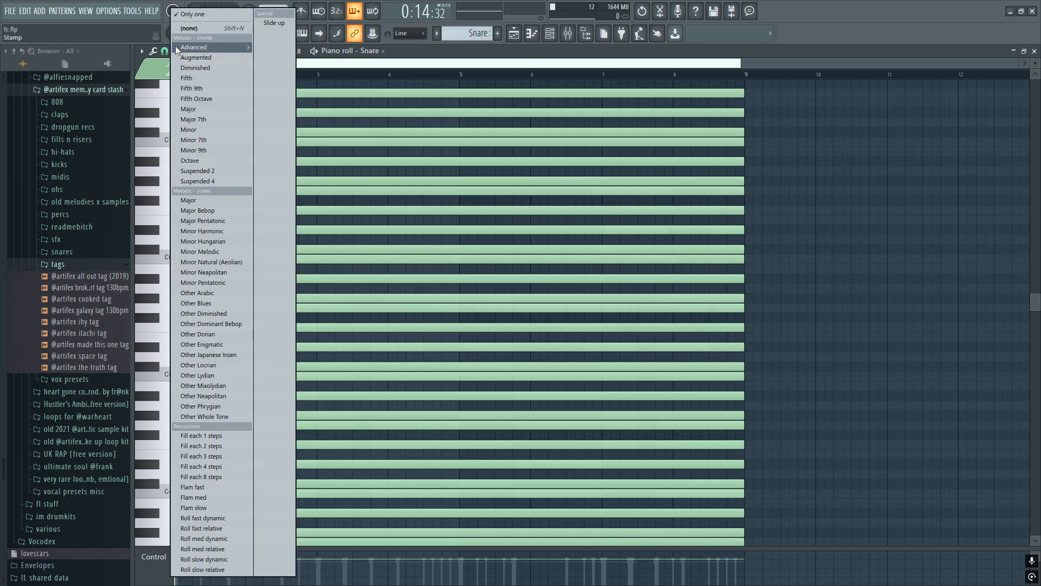
left_click(217, 200)
left_click(748, 298)
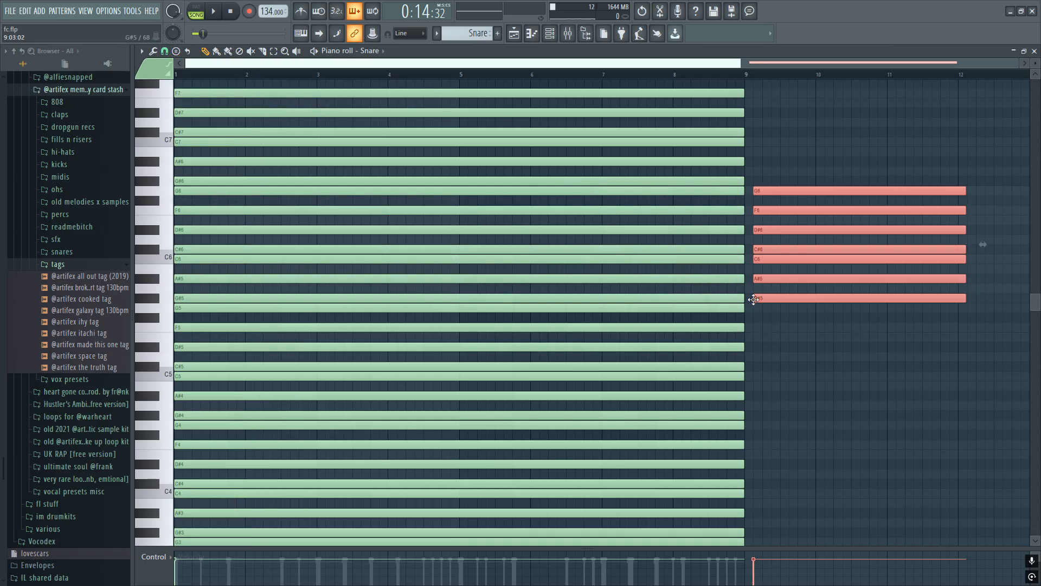
scroll(820, 306, "down", 1)
key("shift+Down")
key("shift+Down")
key("shift+Down")
key("shift+Down")
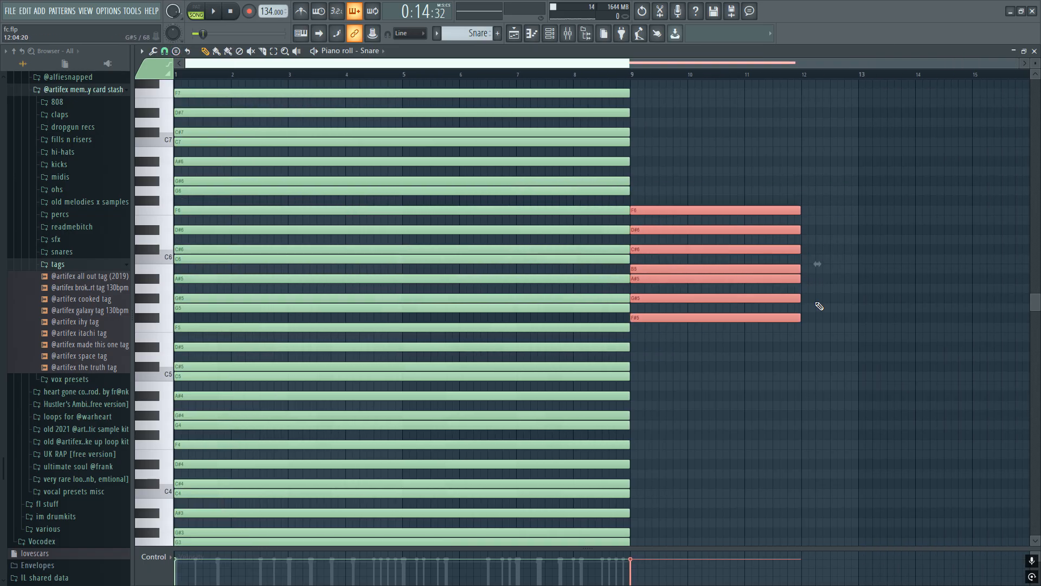
key("shift+Up")
key("shift+Up")
key("shift+Up")
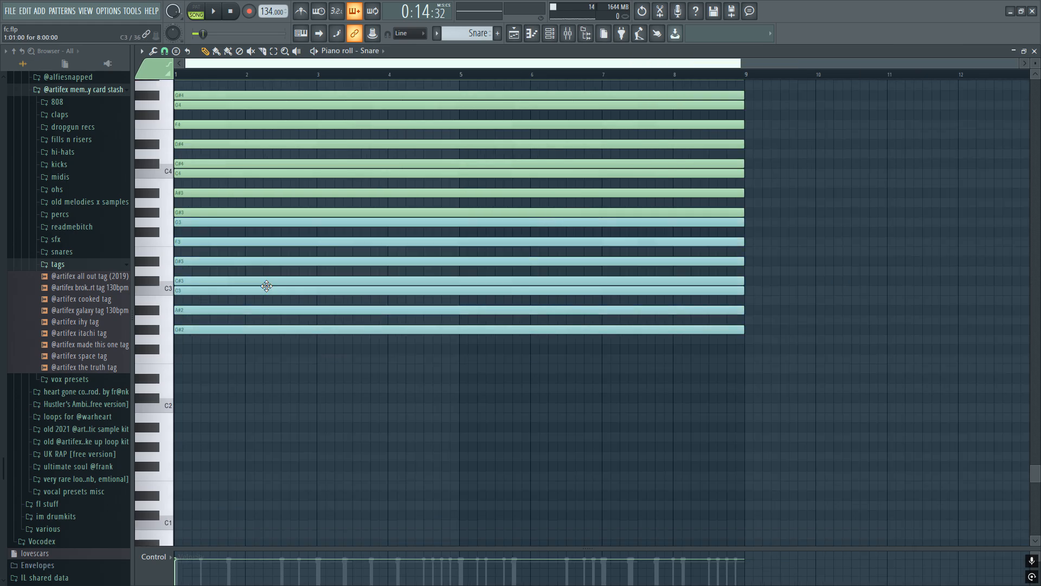
Look over the long scale notes across all octaves of the Snare piano roll, and close it
scroll(390, 360, "up", 10)
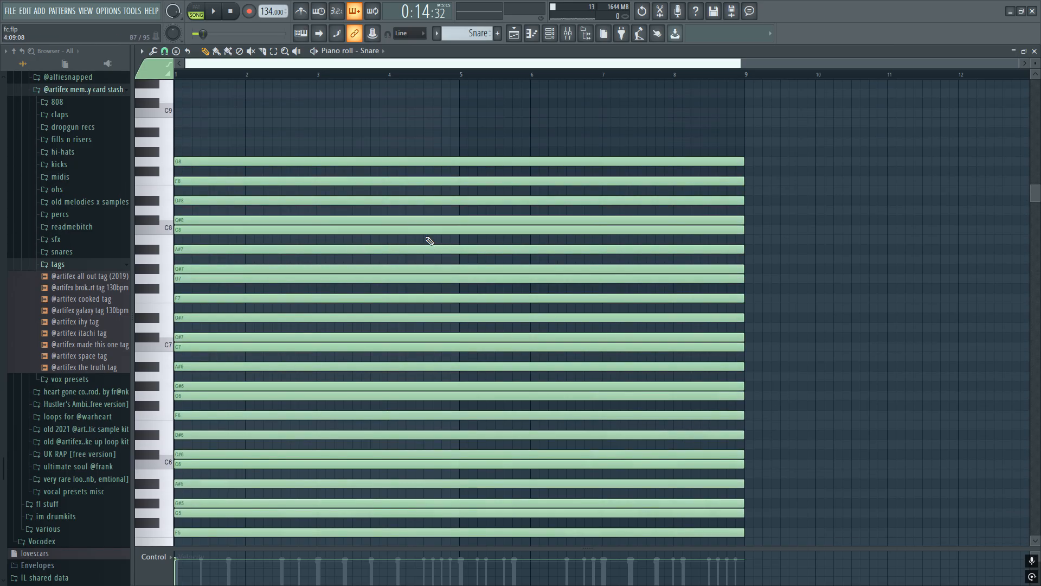
scroll(428, 239, "down", 7)
scroll(345, 231, "up", 7)
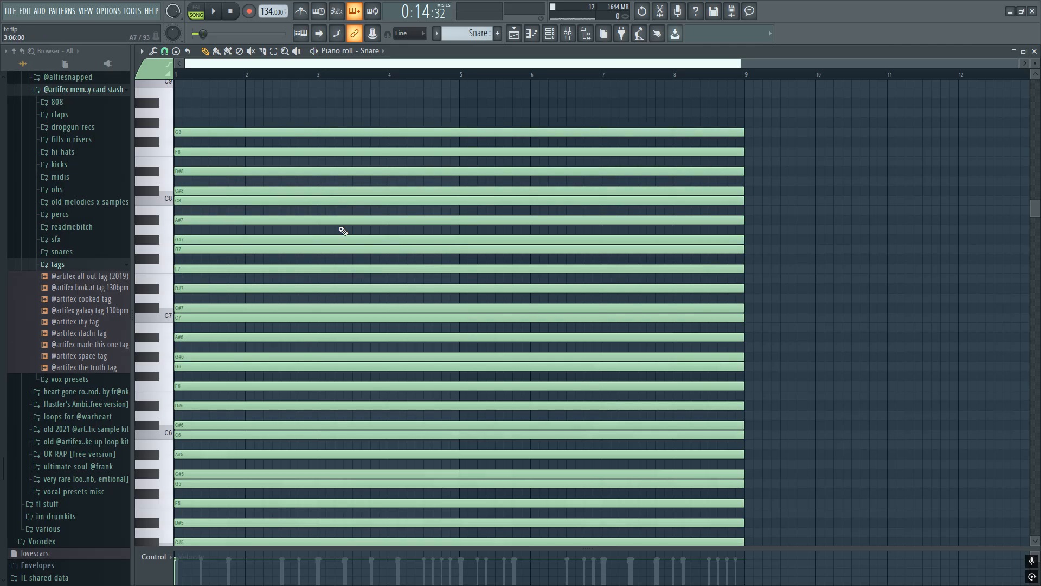
scroll(343, 231, "down", 6)
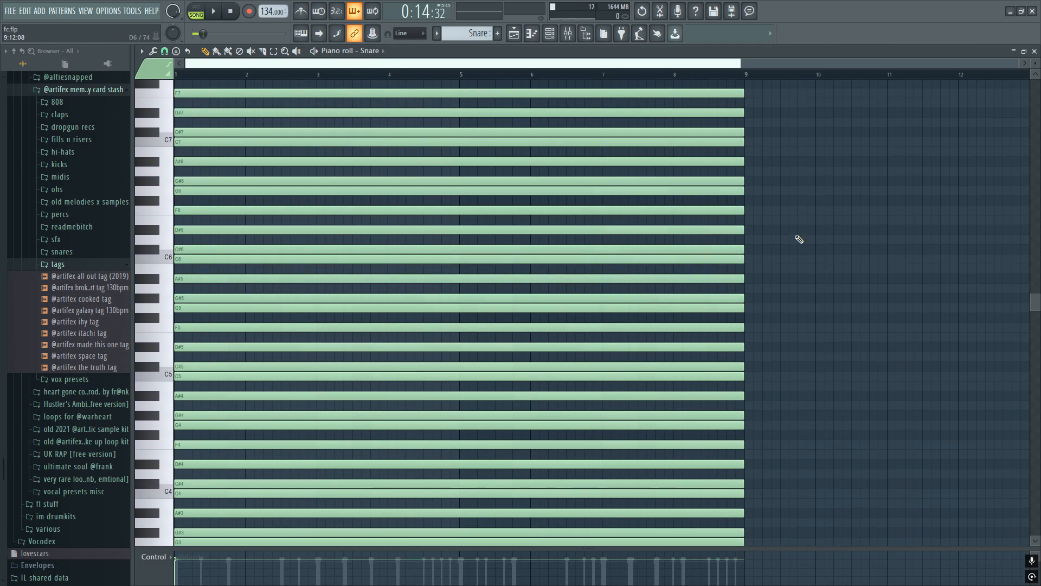
key("Escape")
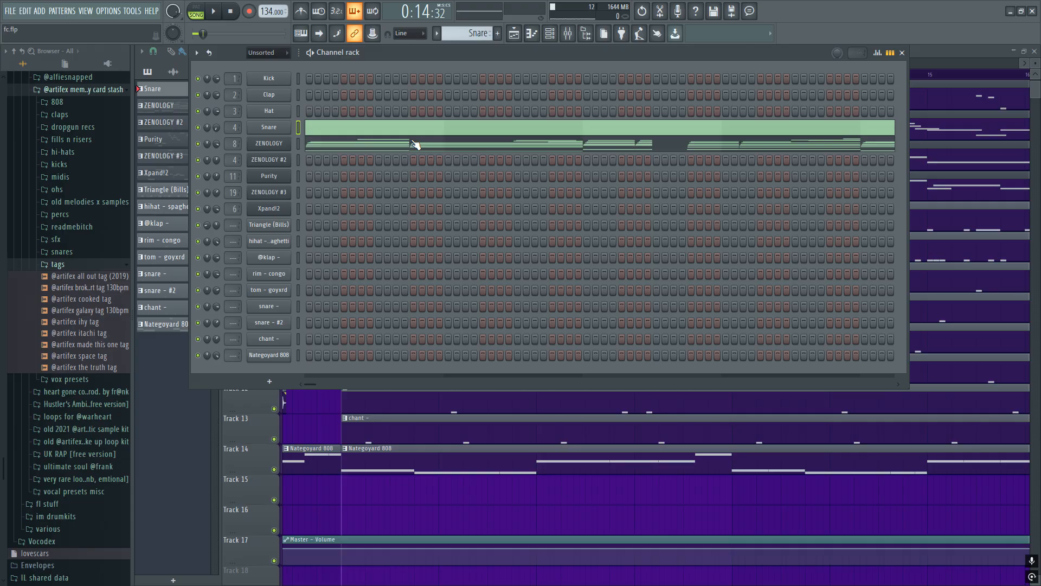
Open the ZENOLOGY channel's instrument, browse its E.Piano1 presets, and close the plugin window
left_click(274, 144)
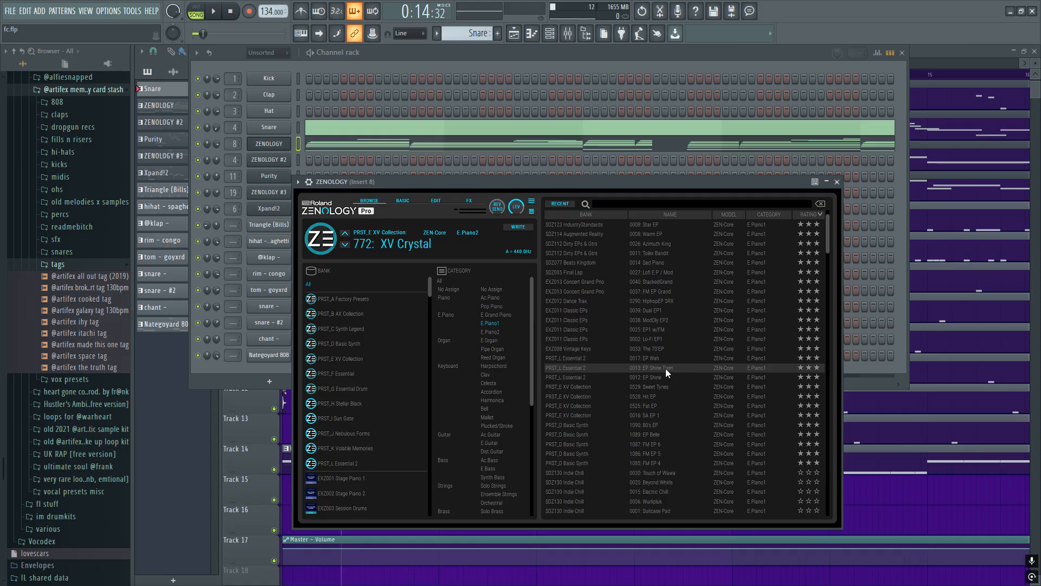
scroll(665, 369, "down", 5)
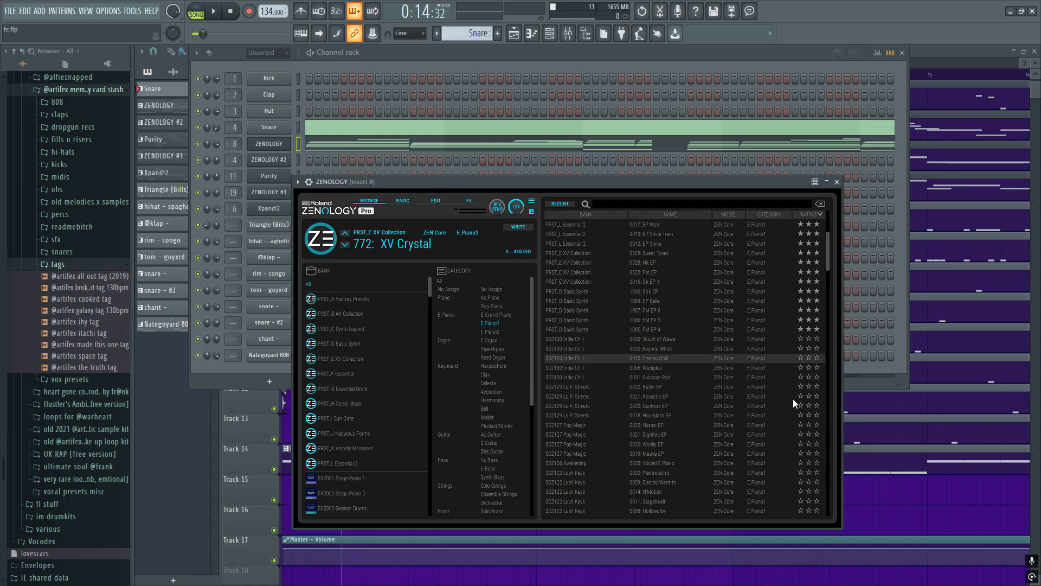
scroll(757, 400, "up", 5)
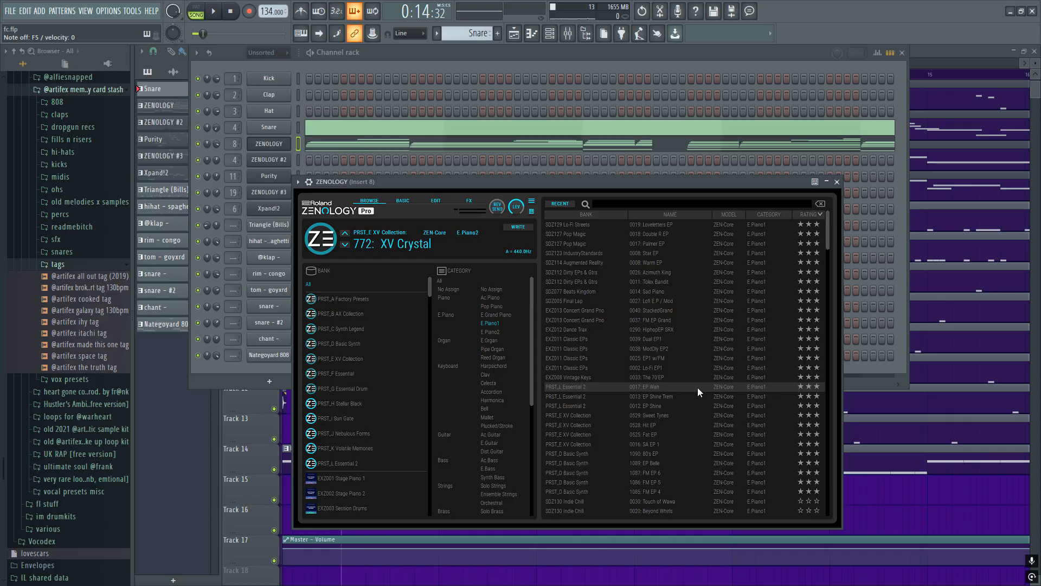
left_click(827, 182)
Open the ZENOLOGY channel's notes in the piano roll and delete the melody notes above the chords
left_click(462, 150)
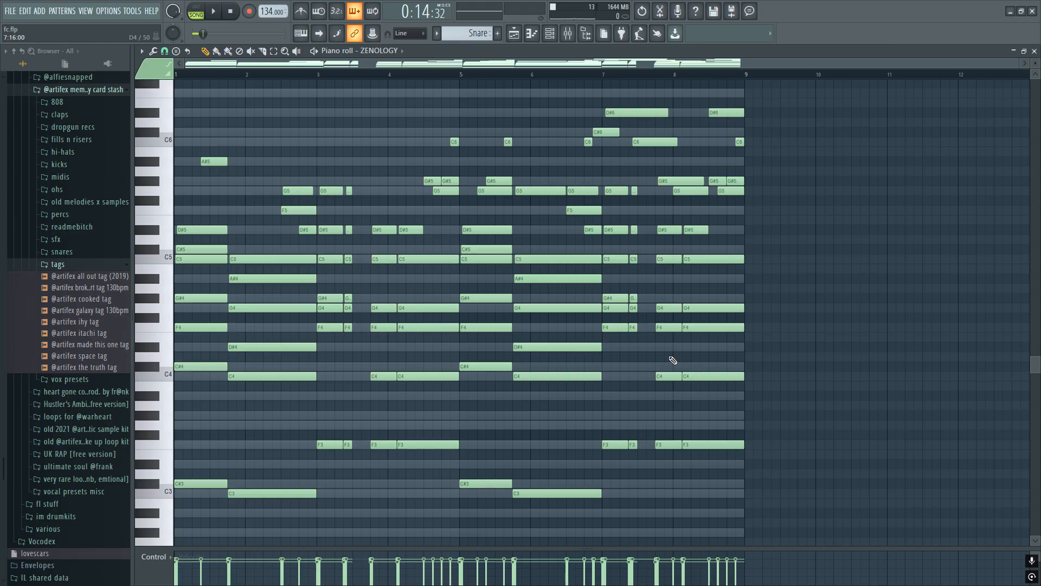
scroll(673, 360, "down", 1)
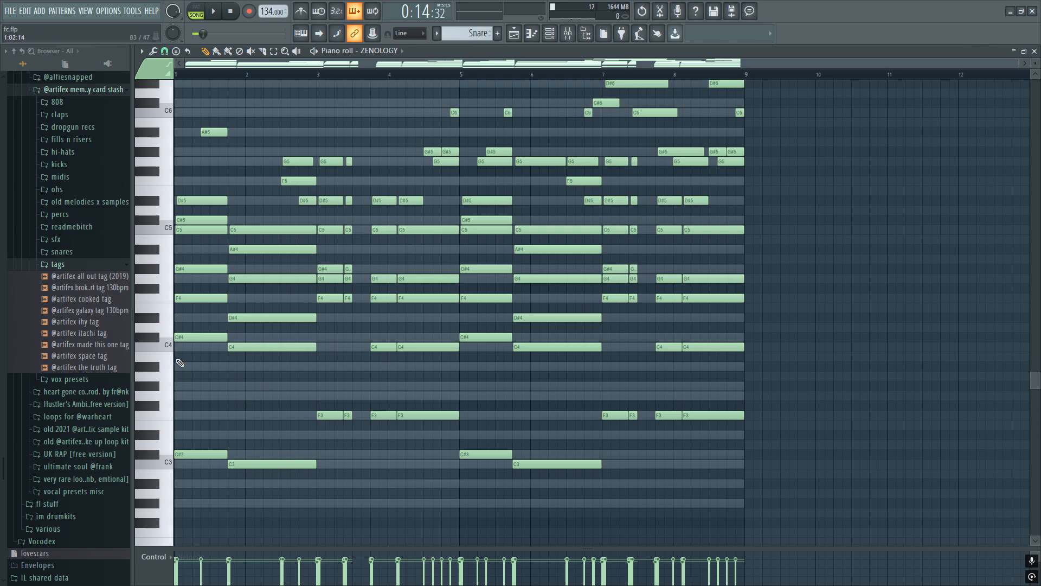
scroll(263, 320, "down", 4)
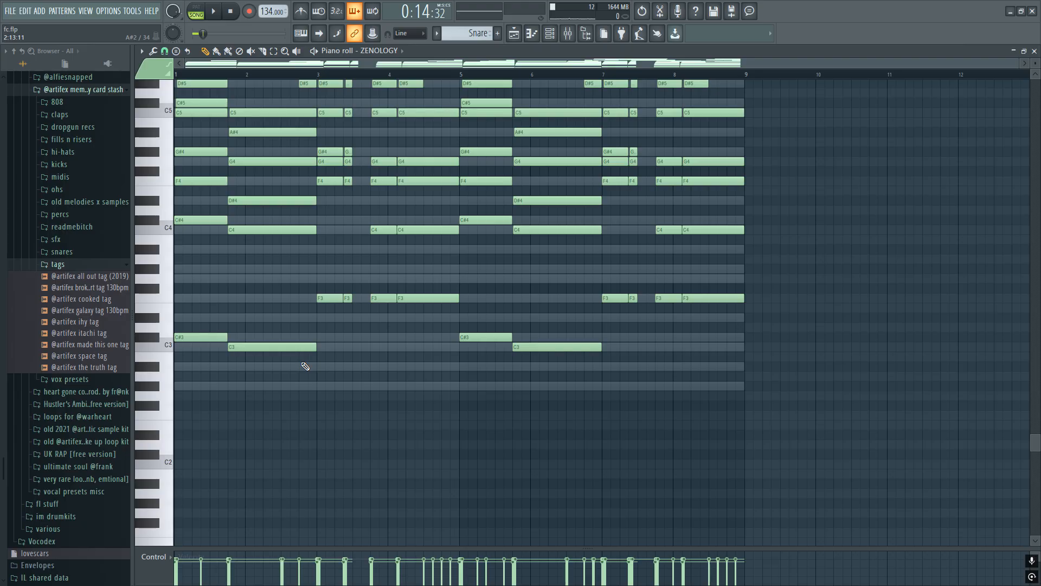
scroll(306, 366, "up", 5)
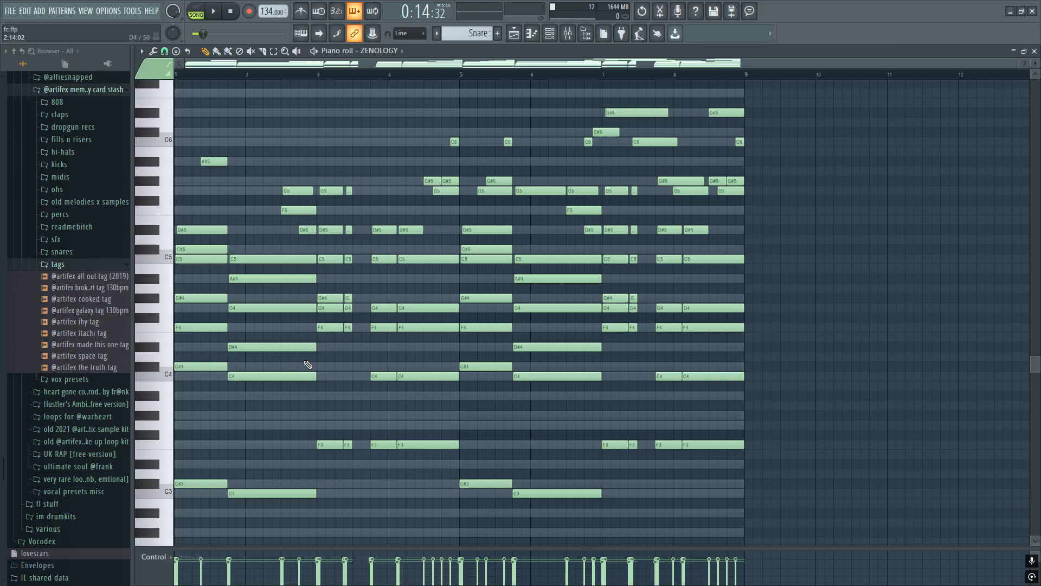
scroll(308, 364, "down", 3)
scroll(308, 364, "up", 3)
left_click_drag(776, 237, 445, 110)
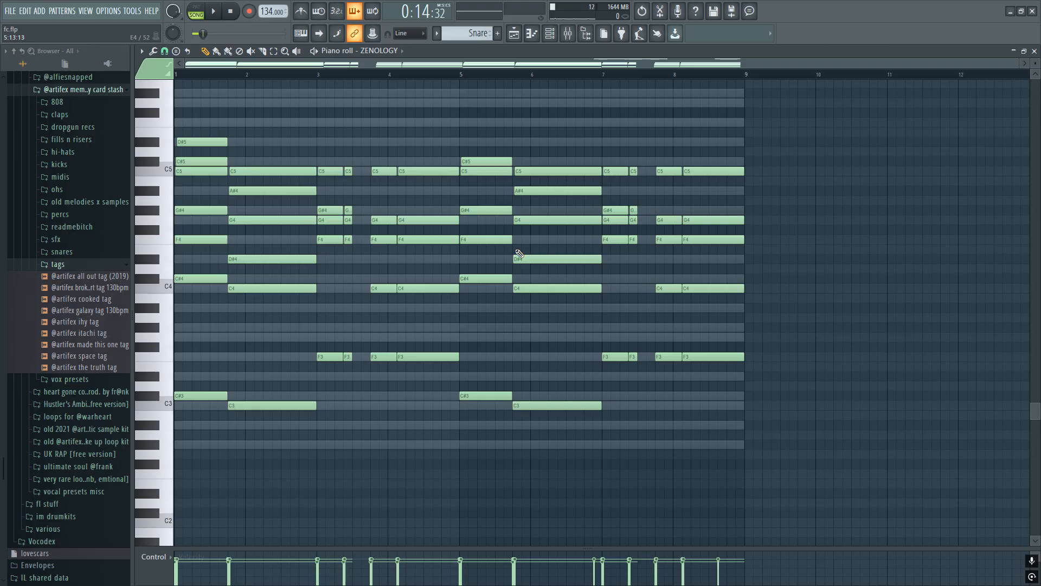
scroll(399, 147, "up", 1)
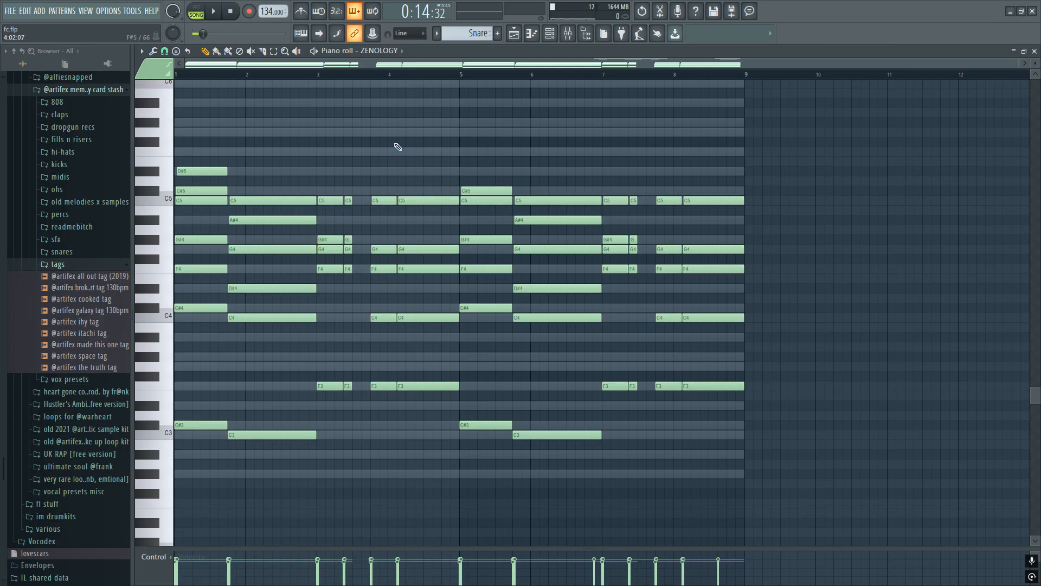
Play back the ZENOLOGY chord progression and examine its chord and bass notes
key("space")
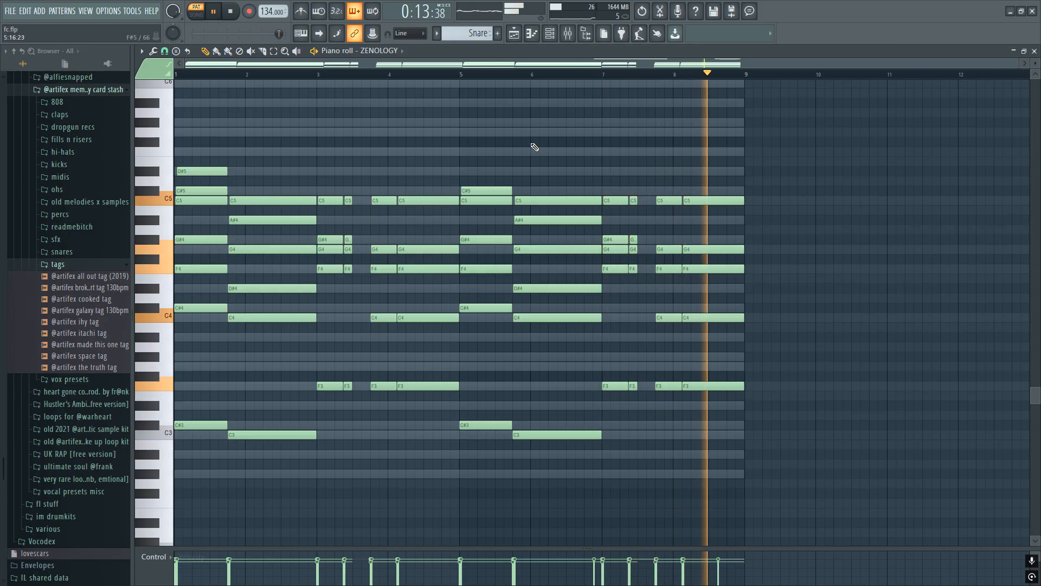
key("space")
scroll(535, 147, "down", 4)
scroll(534, 149, "up", 5)
scroll(515, 309, "down", 3)
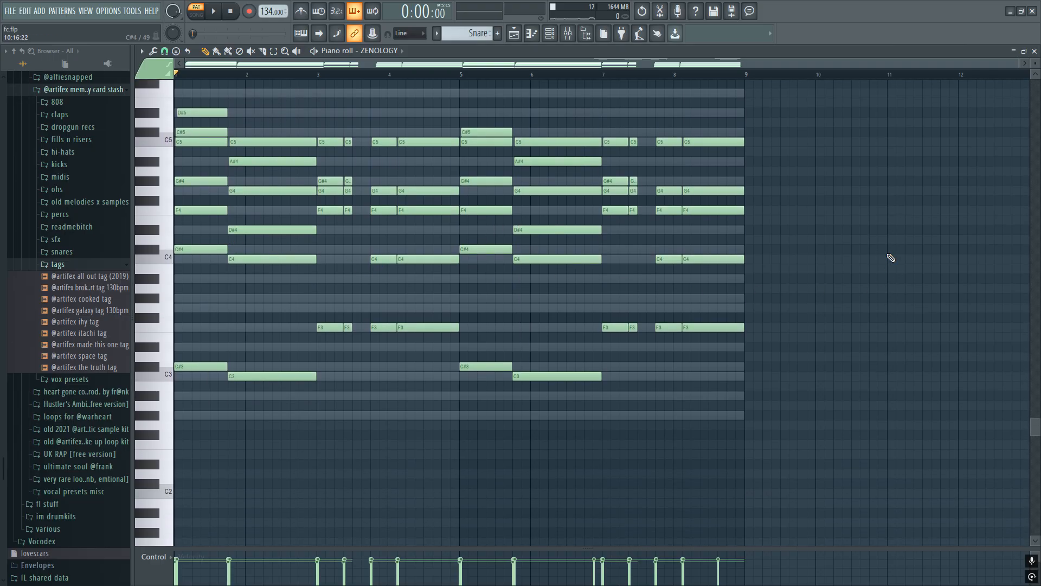
scroll(524, 302, "up", 3)
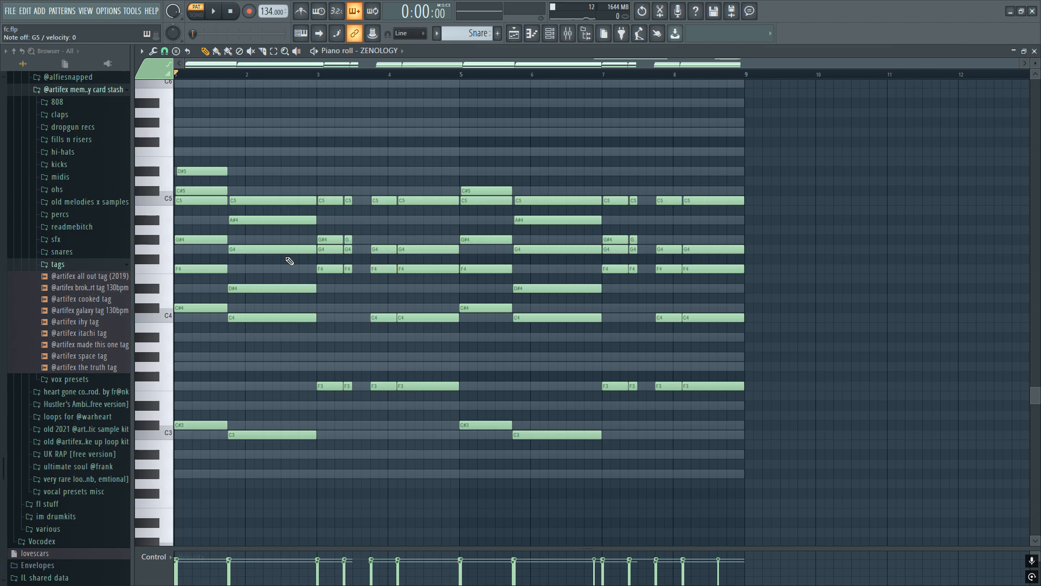
scroll(290, 261, "up", 3)
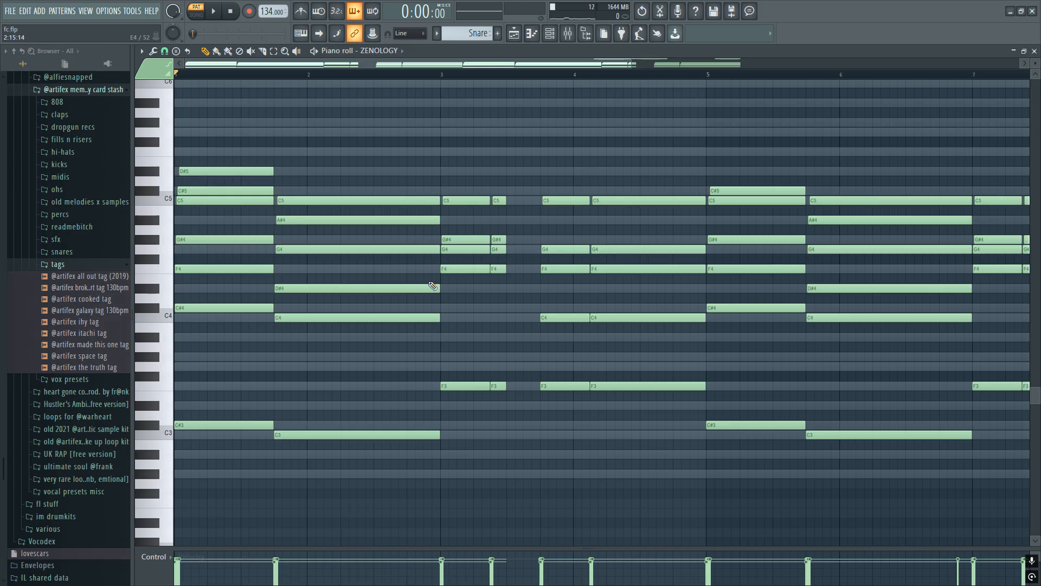
scroll(375, 291, "up", 4)
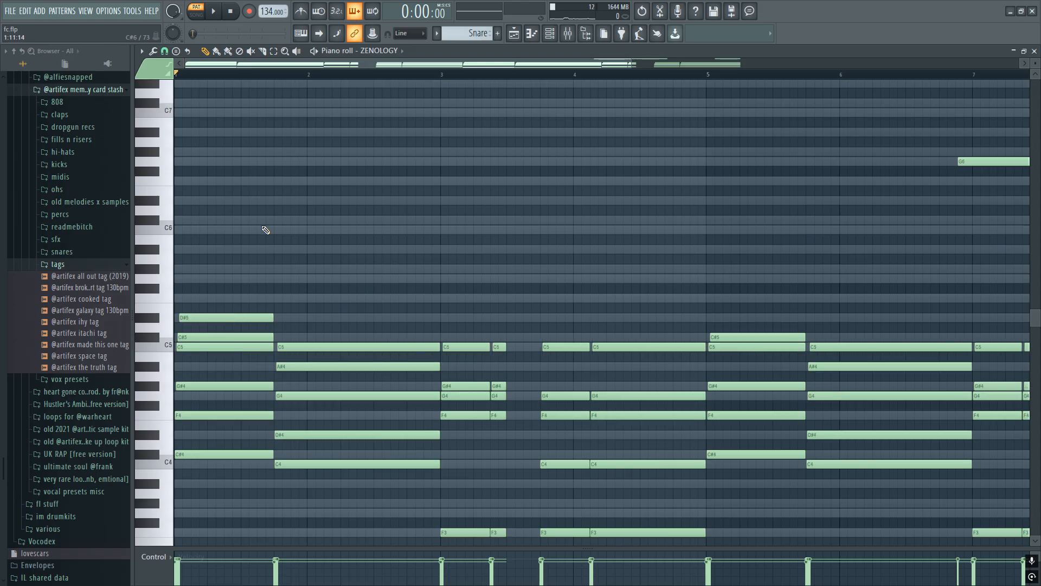
scroll(381, 252, "down", 6)
scroll(406, 294, "up", 1)
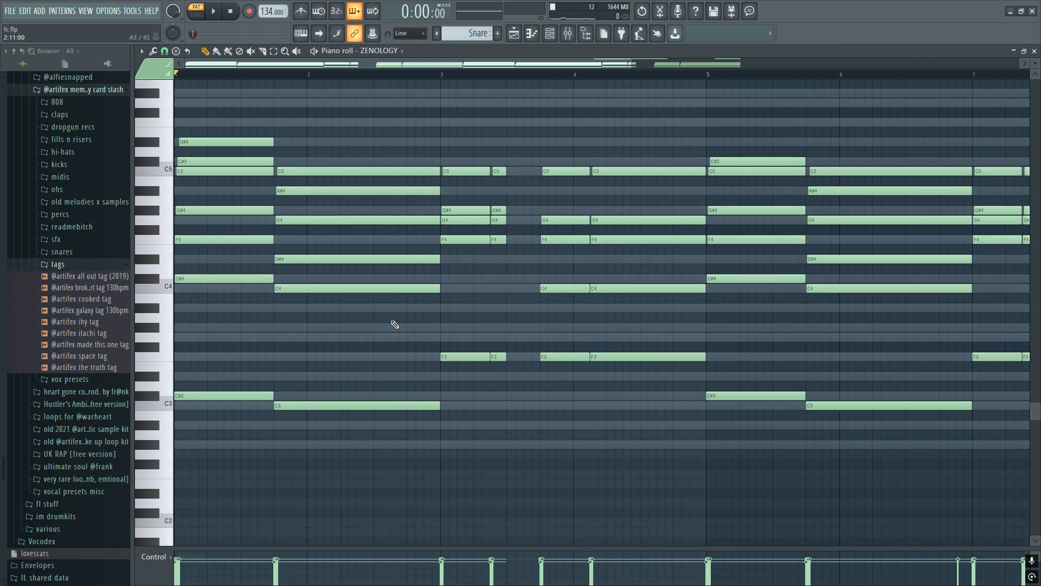
scroll(395, 324, "up", 4)
scroll(383, 307, "down", 5)
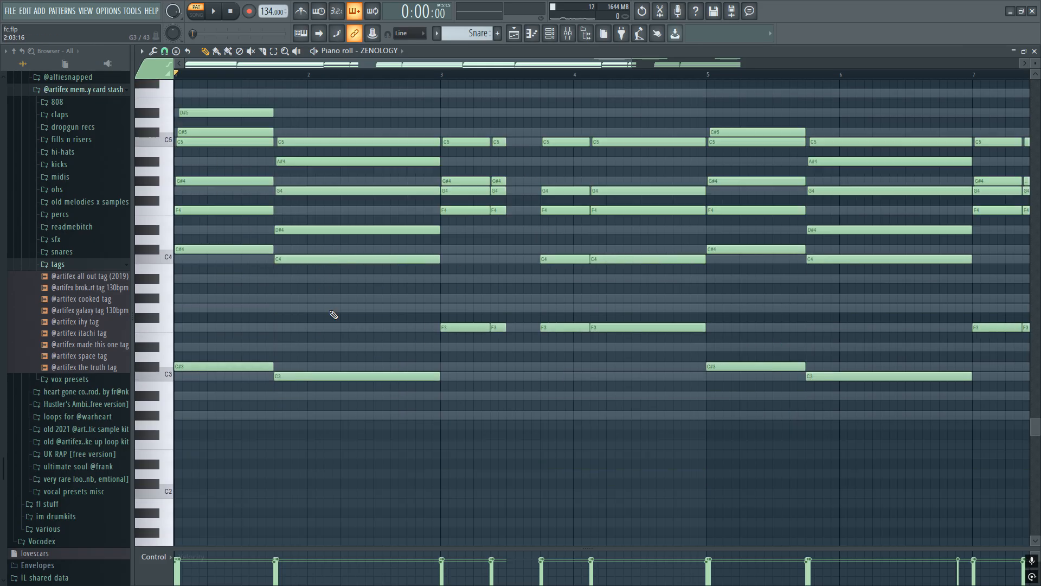
Try out G3, G#3 and A#3 notes between the bass and the first chord, and delete them
left_click(218, 308)
left_click(226, 298)
left_click(249, 278)
right_click(253, 278)
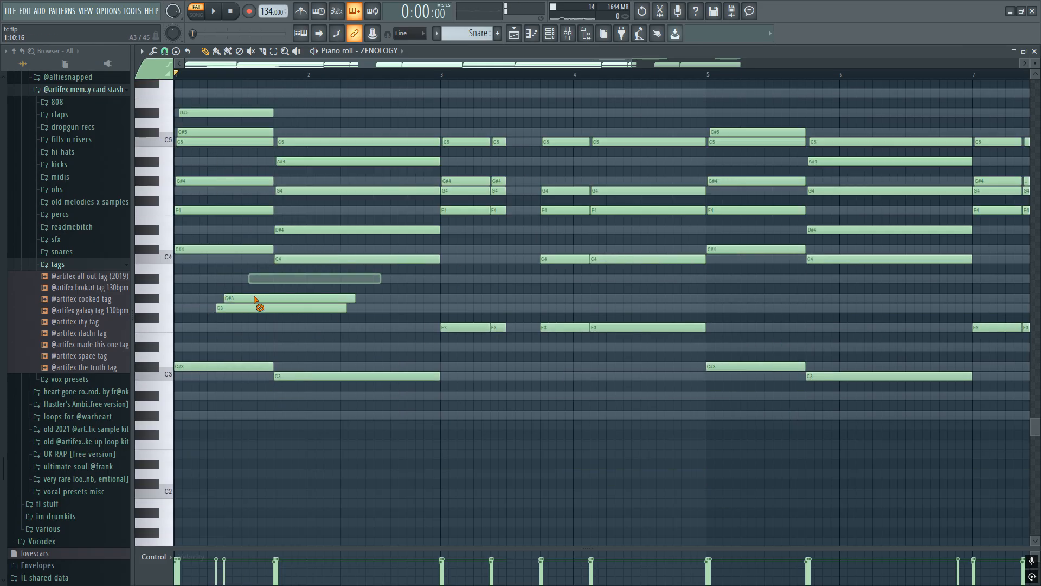
right_click(256, 299)
right_click(256, 308)
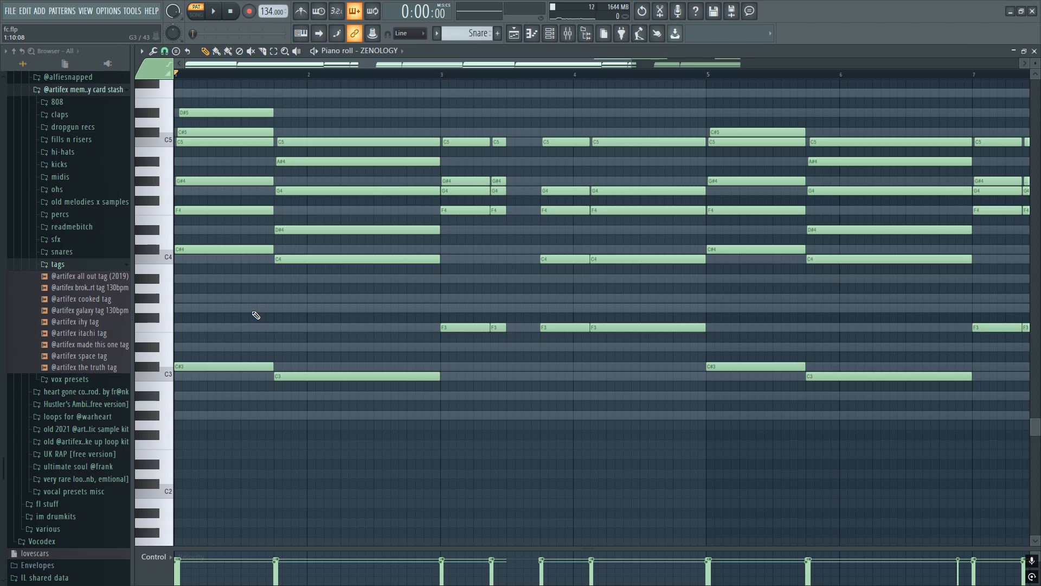
Examine up close how the start times of the chord notes are offset around bar 3
scroll(276, 331, "down", 2)
scroll(276, 332, "up", 1)
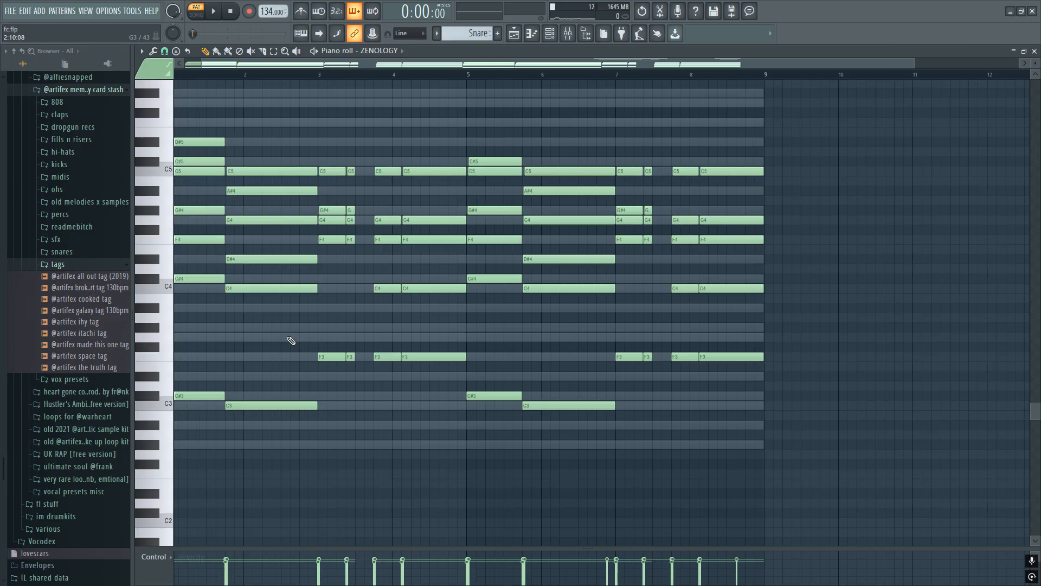
scroll(317, 248, "up", 3)
scroll(318, 248, "down", 1)
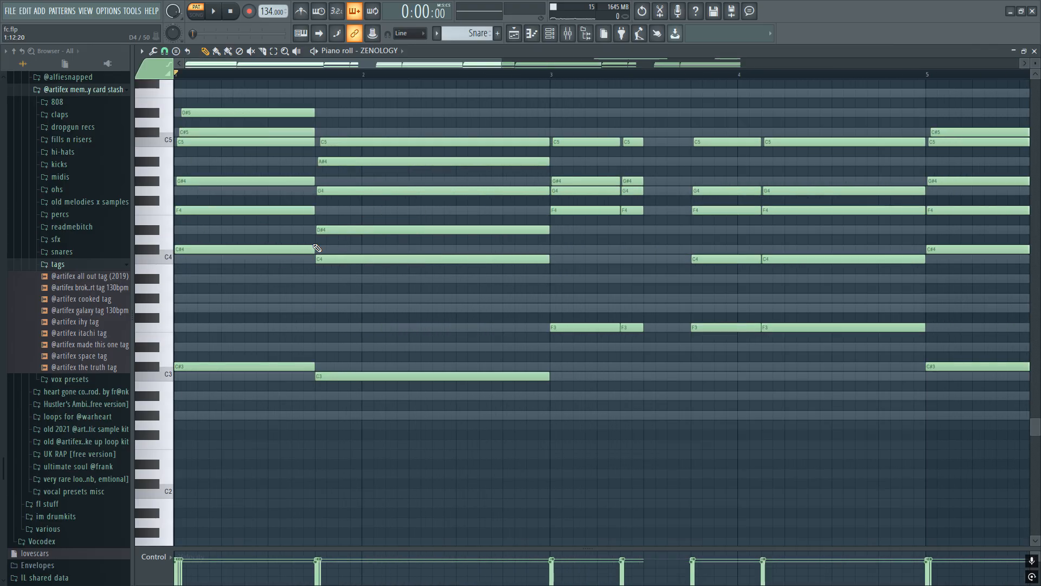
scroll(317, 247, "up", 3)
scroll(586, 299, "up", 1)
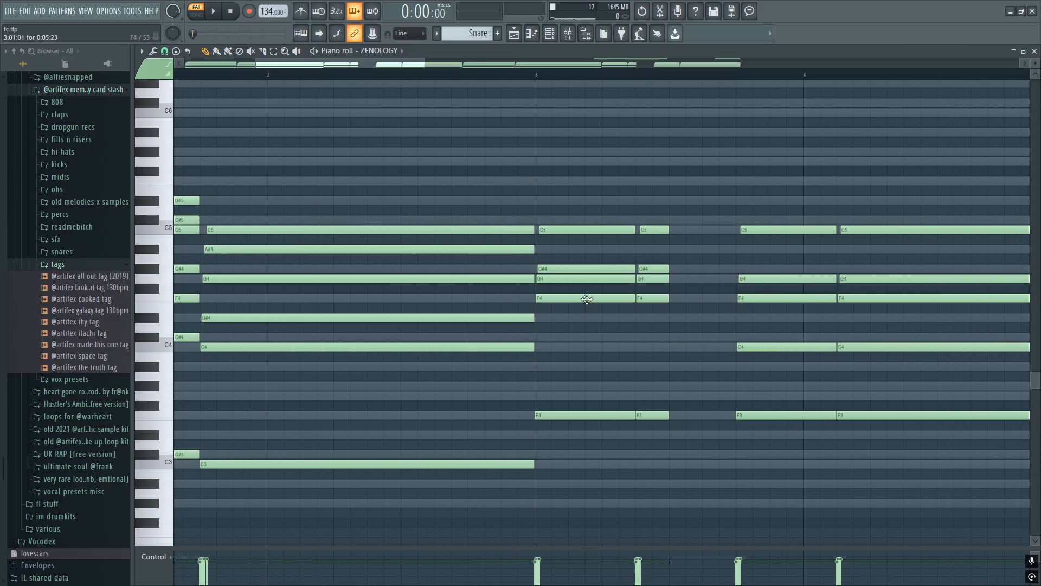
scroll(587, 299, "up", 1)
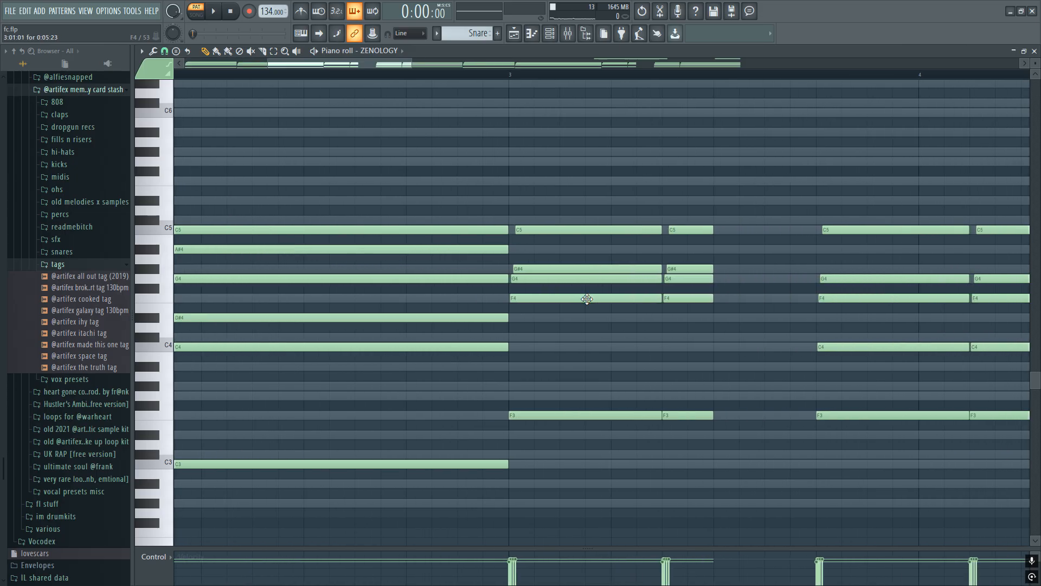
scroll(368, 276, "up", 3)
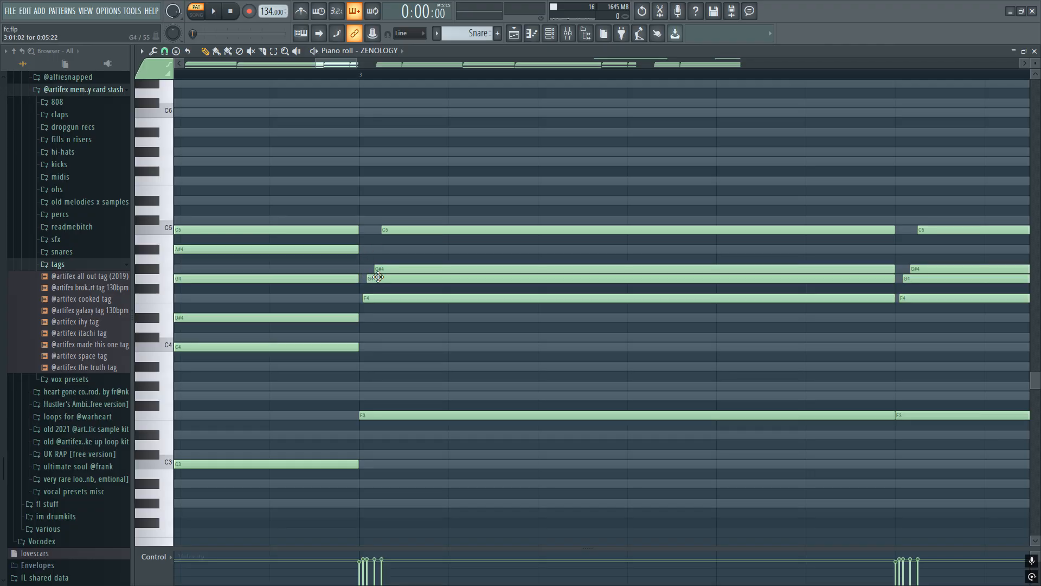
scroll(404, 271, "down", 2)
left_click(415, 279)
left_click(416, 270)
scroll(451, 337, "down", 3)
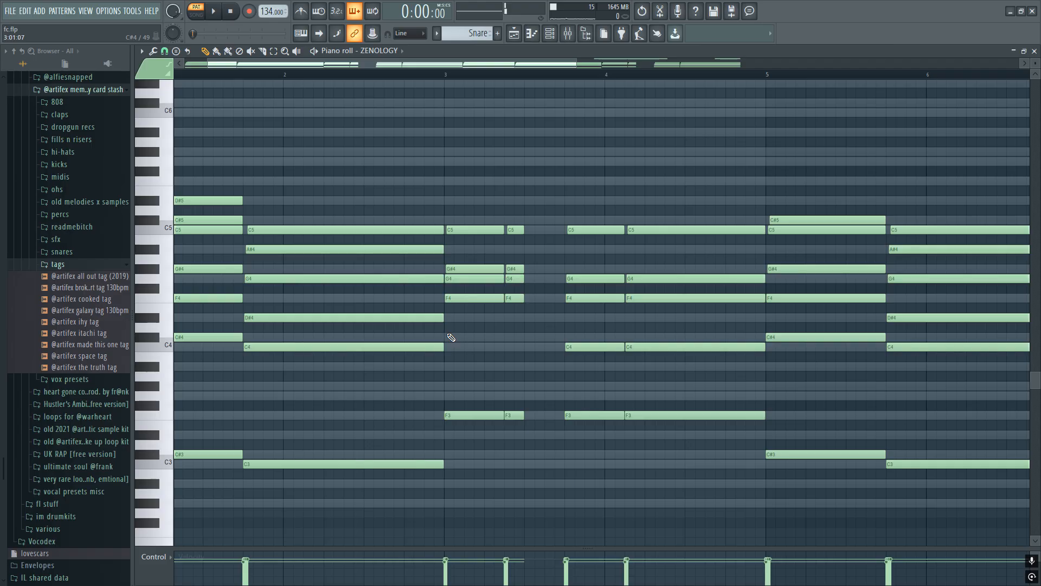
scroll(451, 337, "down", 3)
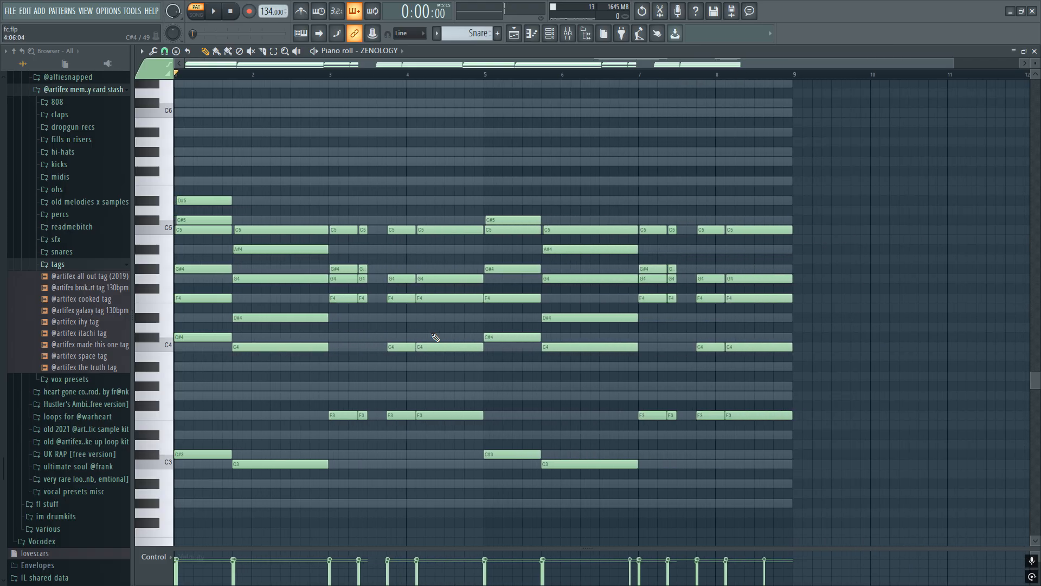
scroll(367, 335, "down", 1)
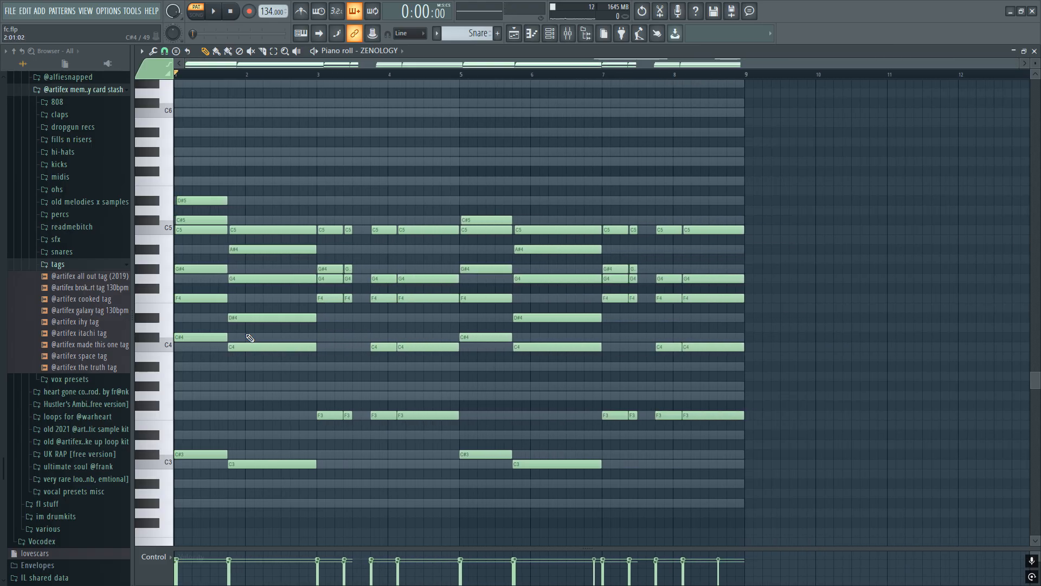
Examine the chord and bass notes across the whole ZENOLOGY progression, including the opening chords in bars 1 and 2
scroll(250, 338, "up", 5)
scroll(495, 304, "down", 1)
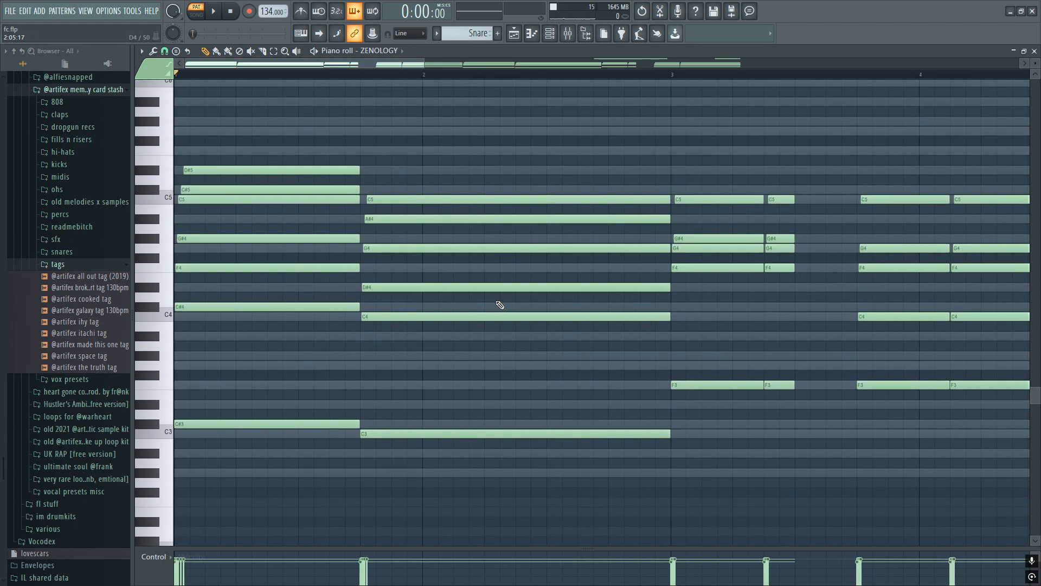
scroll(500, 304, "down", 2)
scroll(383, 350, "up", 2)
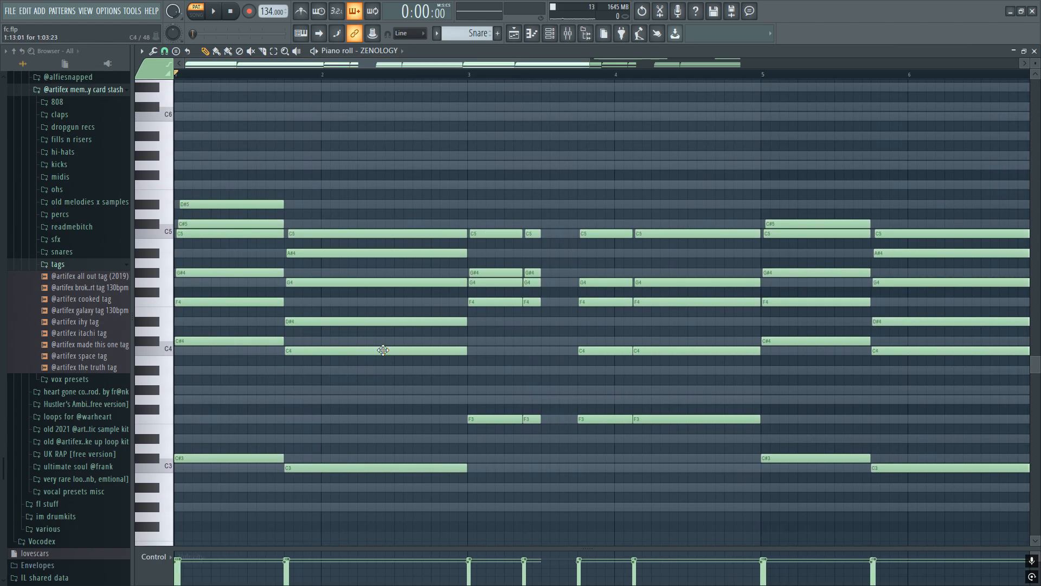
scroll(396, 352, "down", 2)
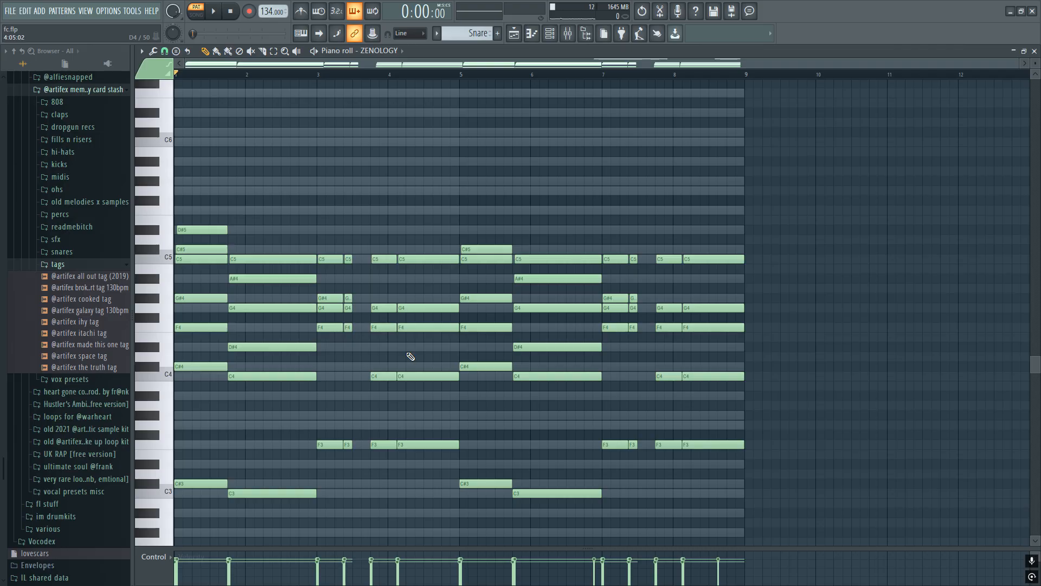
scroll(408, 354, "down", 3)
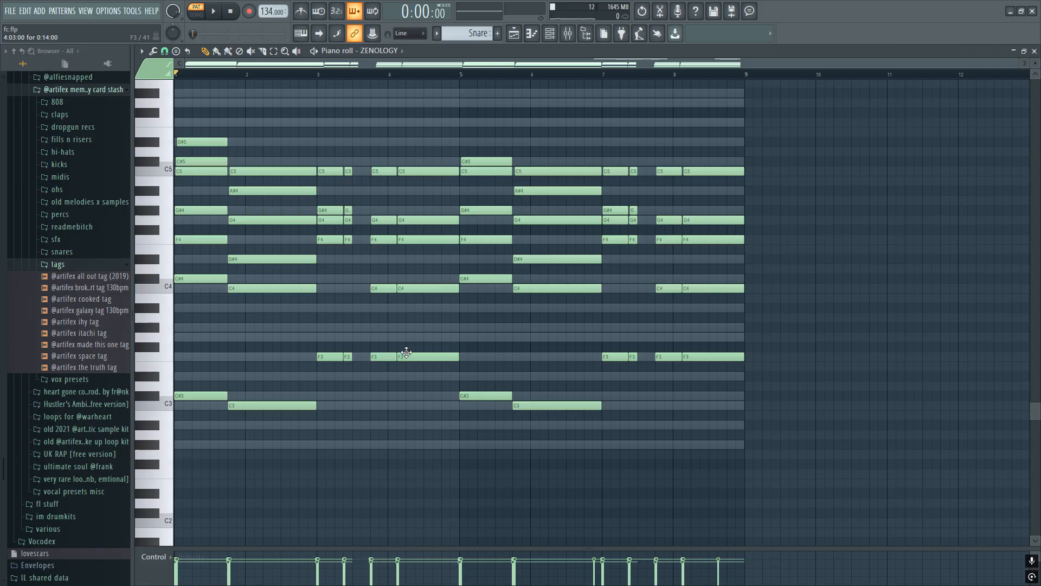
scroll(406, 353, "up", 3)
left_click_drag(425, 65, 275, 73)
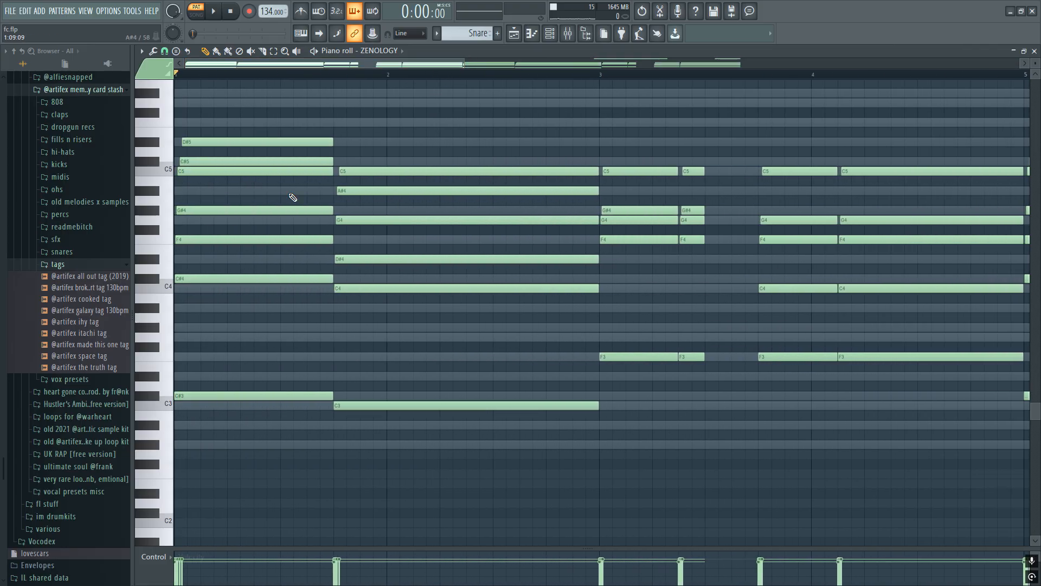
scroll(275, 239, "up", 3)
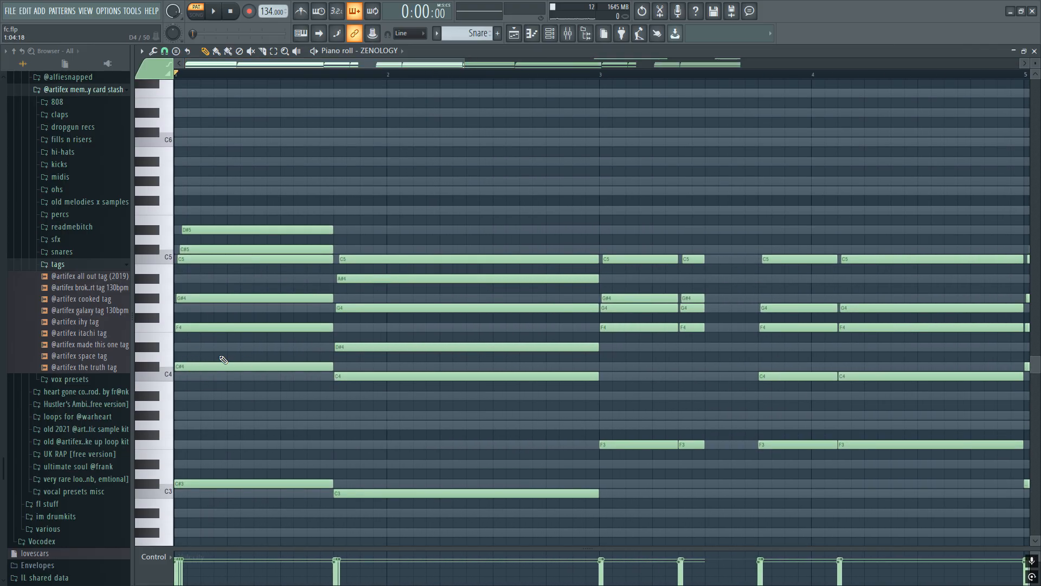
scroll(300, 376, "down", 1)
scroll(300, 376, "down", 2)
scroll(365, 365, "down", 6)
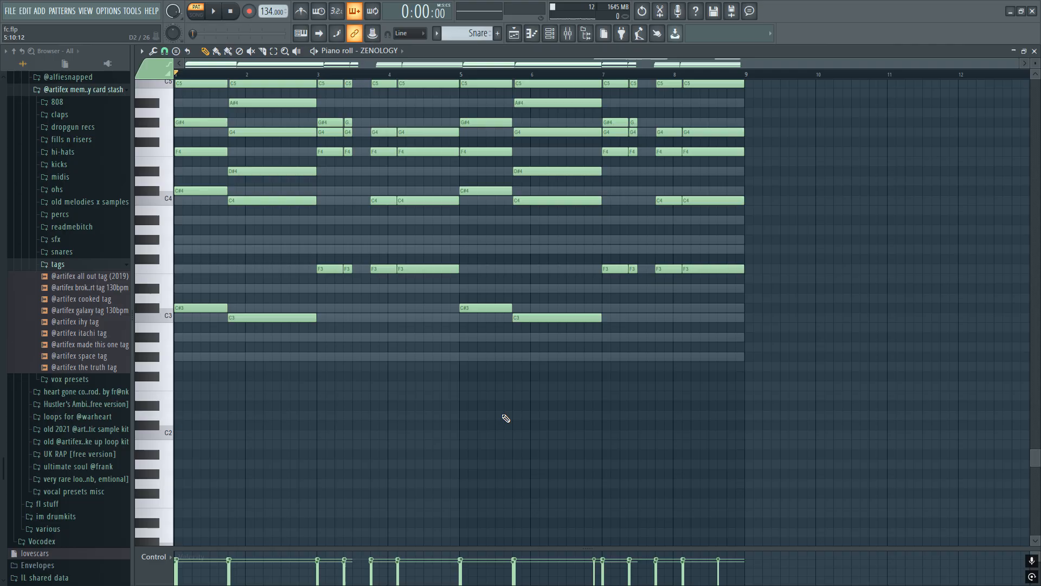
scroll(515, 428, "up", 3)
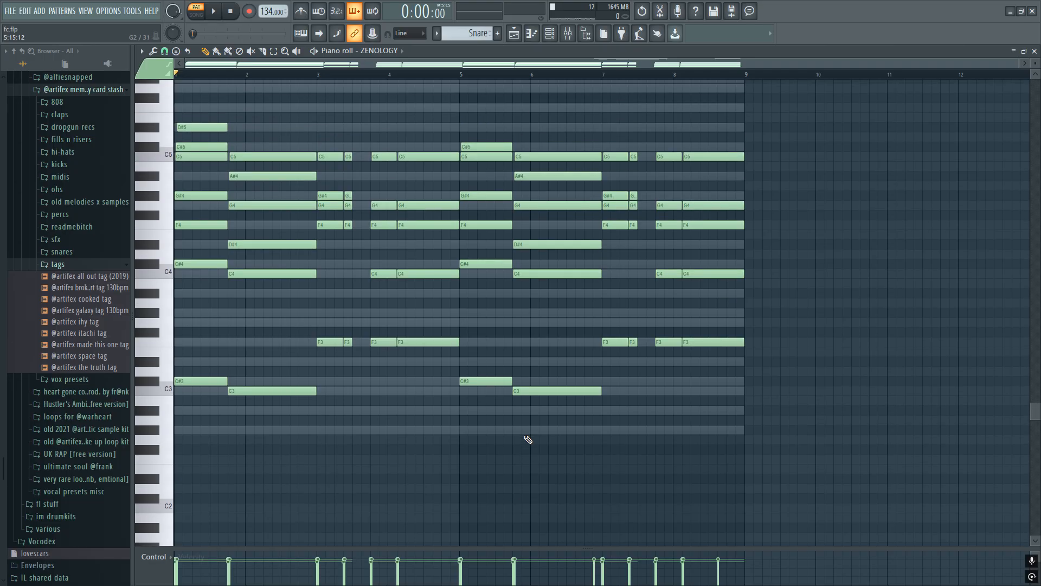
scroll(528, 440, "up", 2)
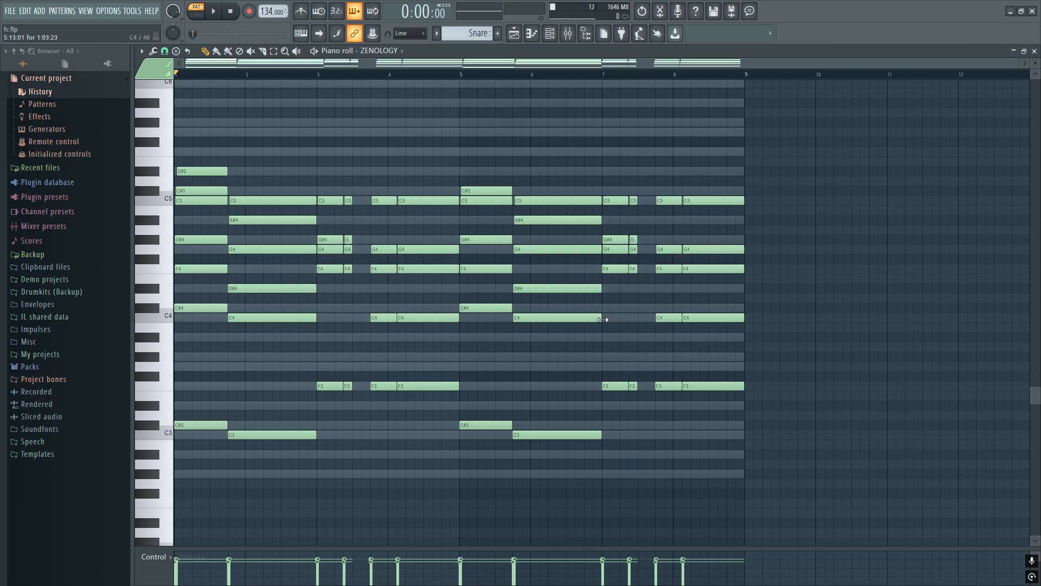
scroll(439, 288, "down", 2)
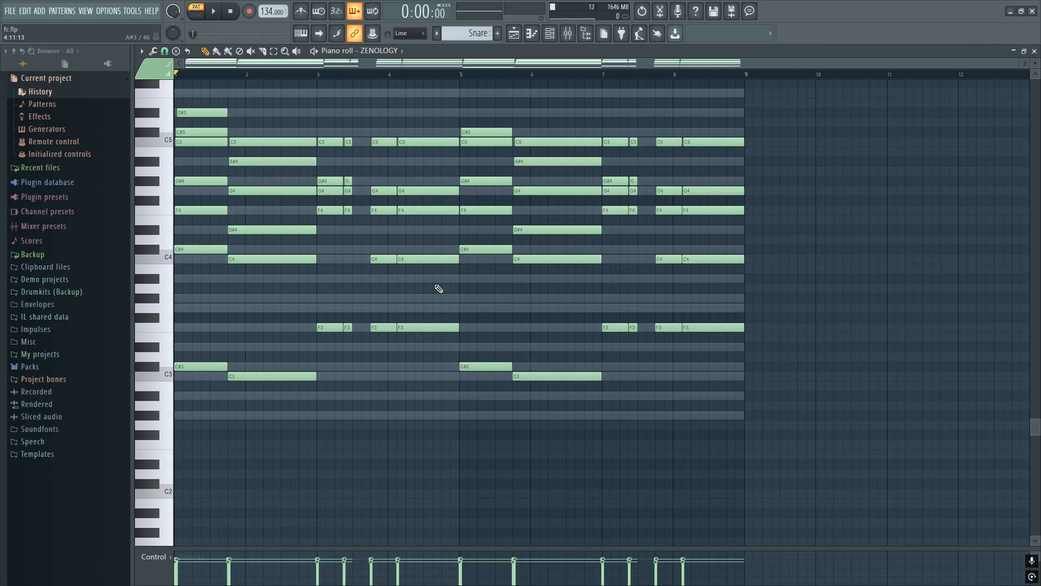
scroll(437, 293, "up", 3)
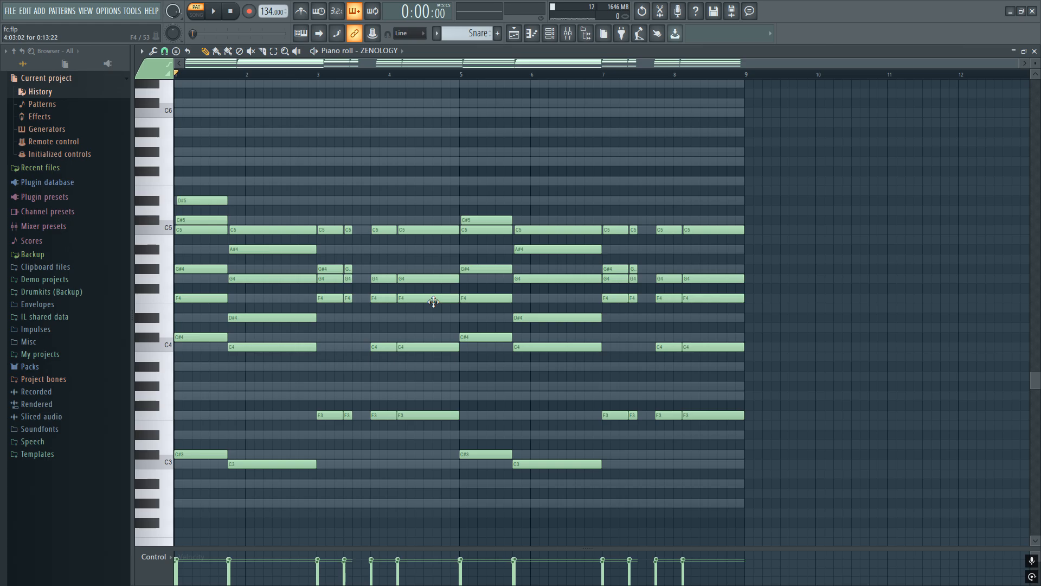
scroll(434, 302, "down", 2)
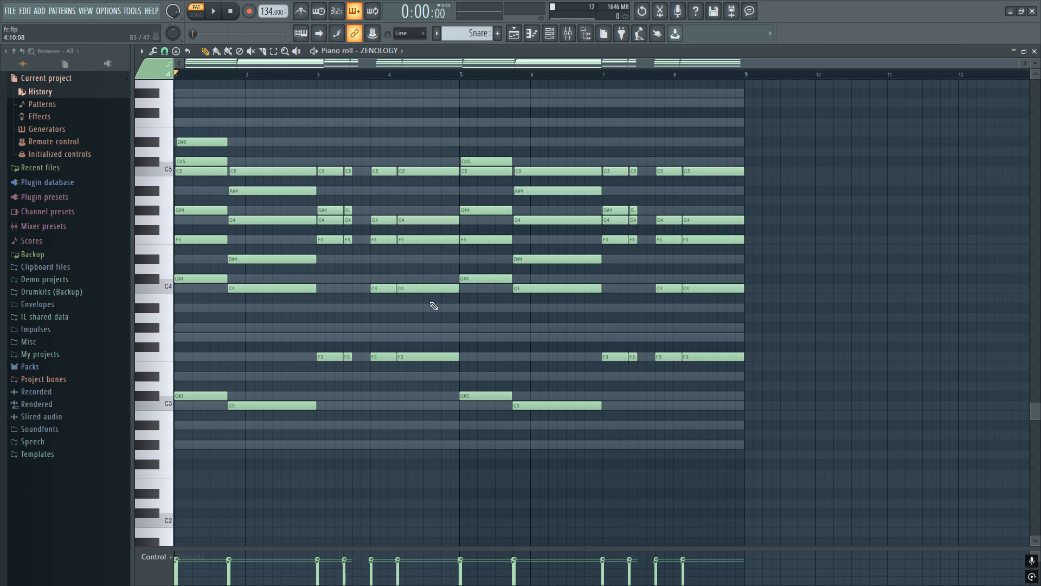
Examine up close the staggered start times of the chord notes in bars 3 and 4
scroll(302, 284, "up", 4)
scroll(407, 243, "up", 3)
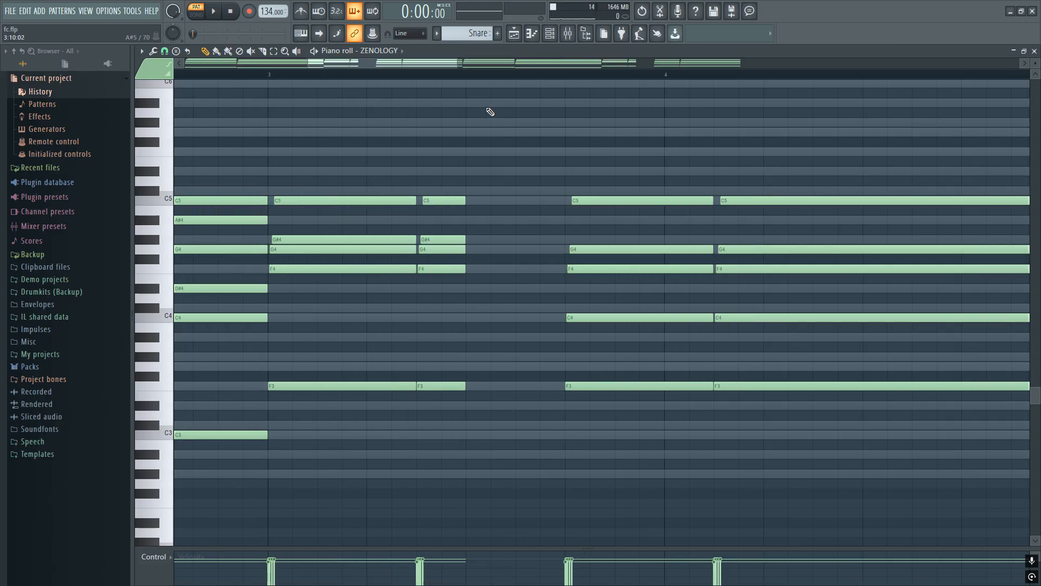
scroll(420, 306, "down", 3)
scroll(411, 335, "up", 3)
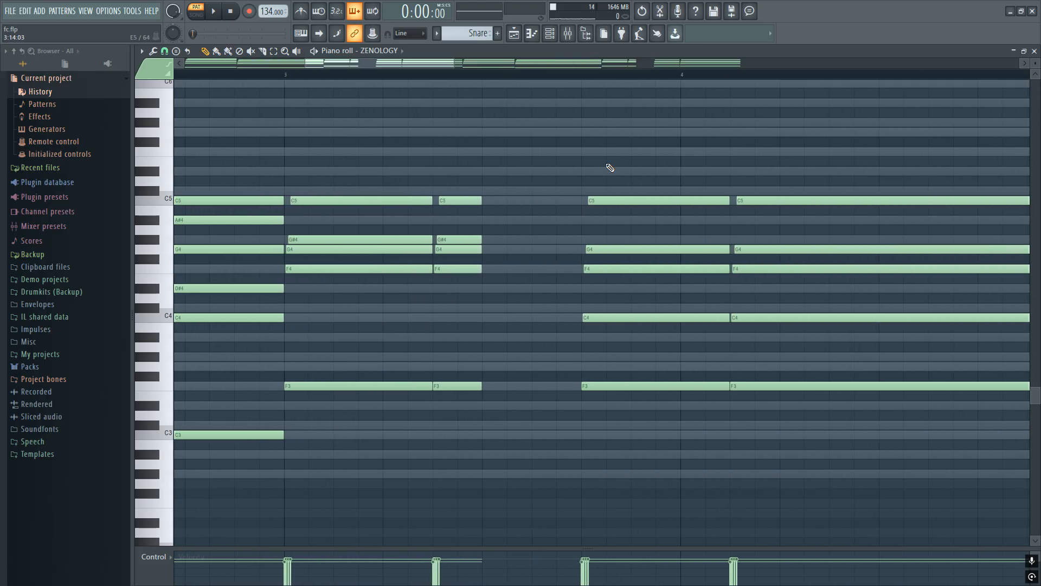
scroll(440, 357, "down", 4)
scroll(461, 392, "up", 5)
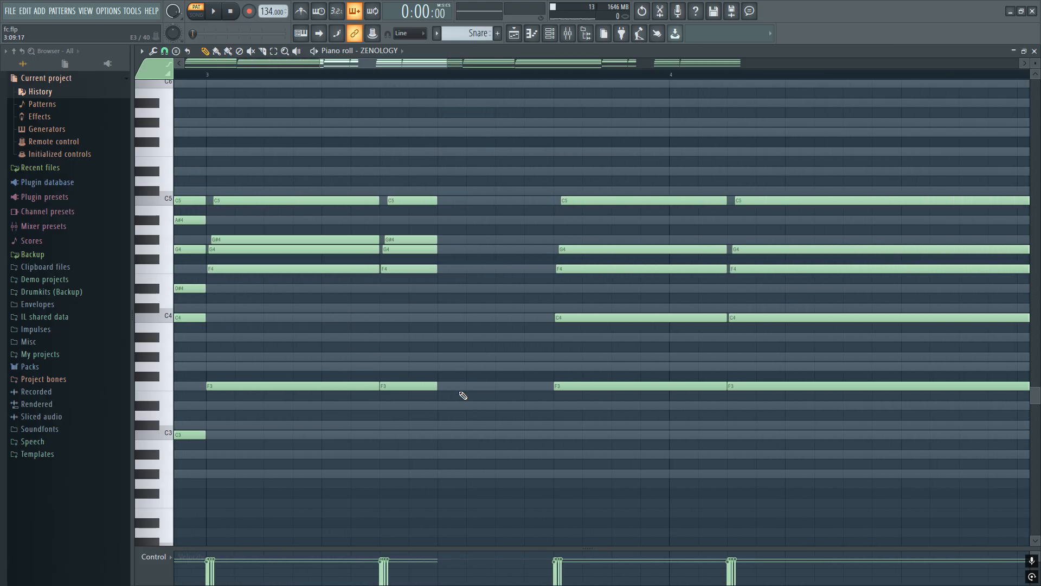
scroll(504, 376, "down", 1)
scroll(507, 376, "down", 4)
Play back the chord progression without the melody and stop playback
key("space")
scroll(530, 284, "down", 2)
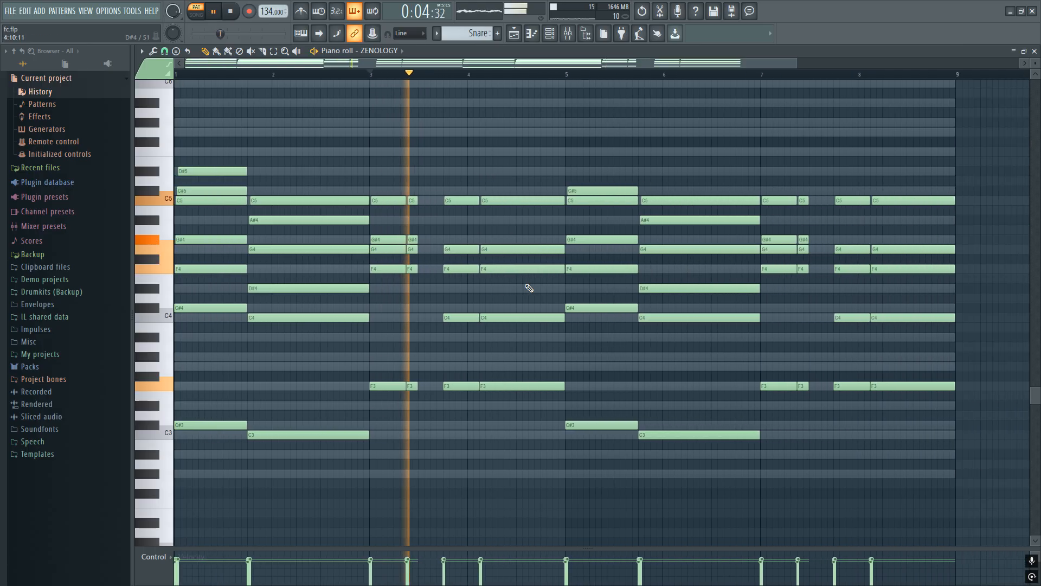
scroll(415, 318, "up", 3)
scroll(401, 321, "down", 3)
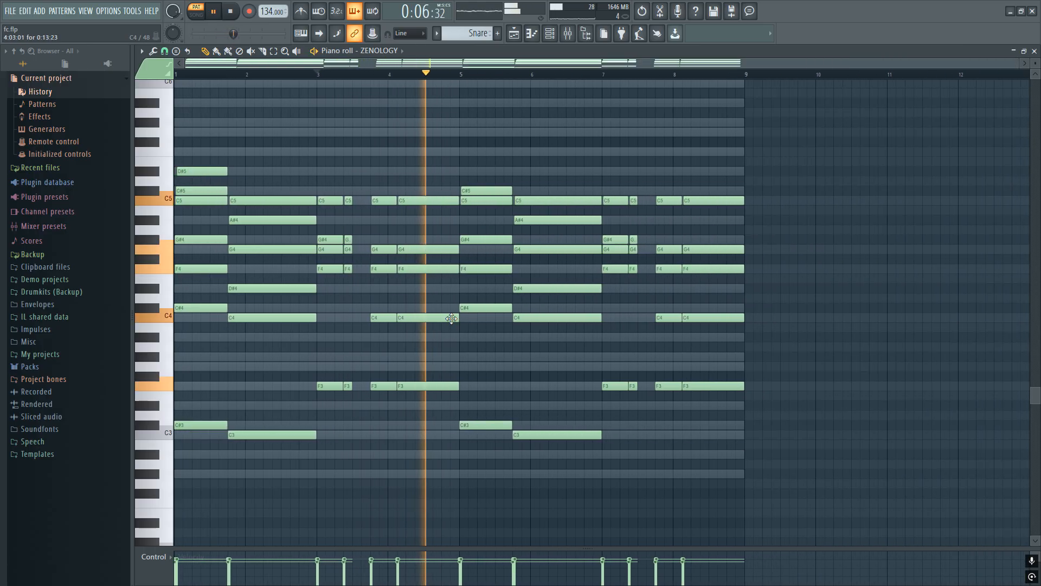
scroll(457, 319, "up", 1)
scroll(457, 320, "up", 1)
scroll(320, 266, "down", 4)
key("space")
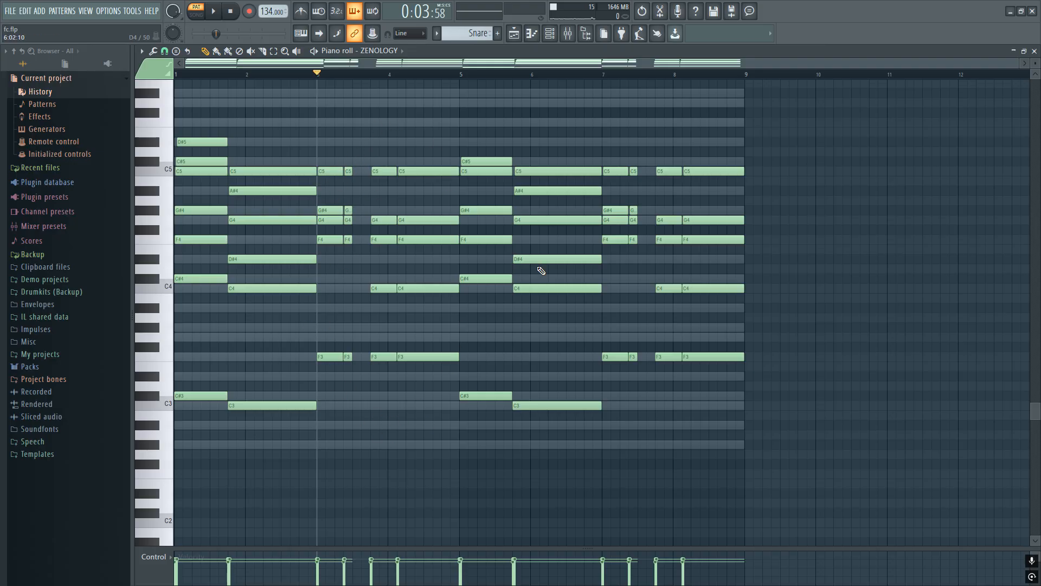
scroll(368, 298, "up", 2)
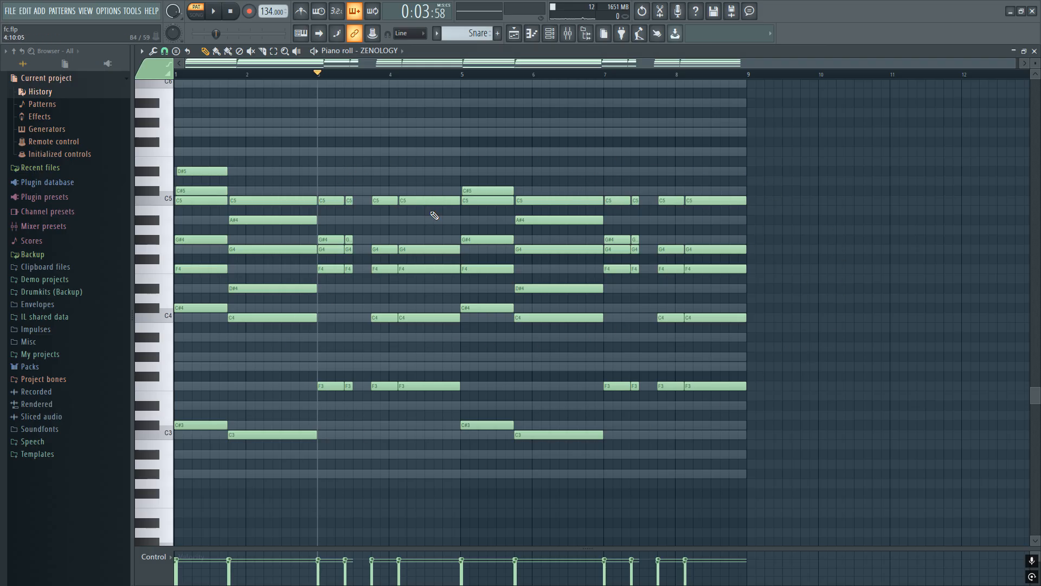
key("ctrl+a")
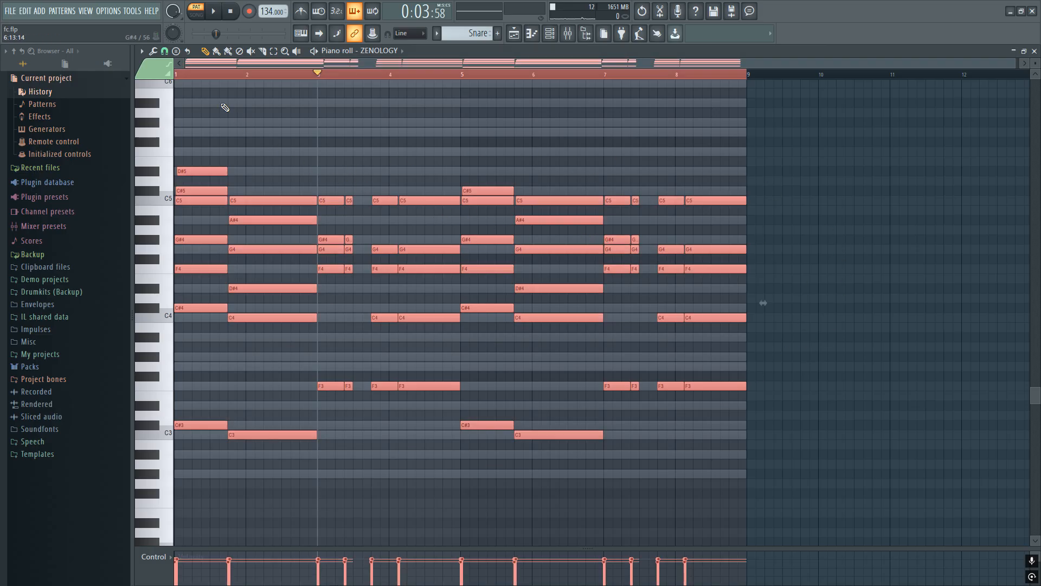
left_click(153, 50)
left_click(174, 193)
left_click_drag(479, 287, 481, 285)
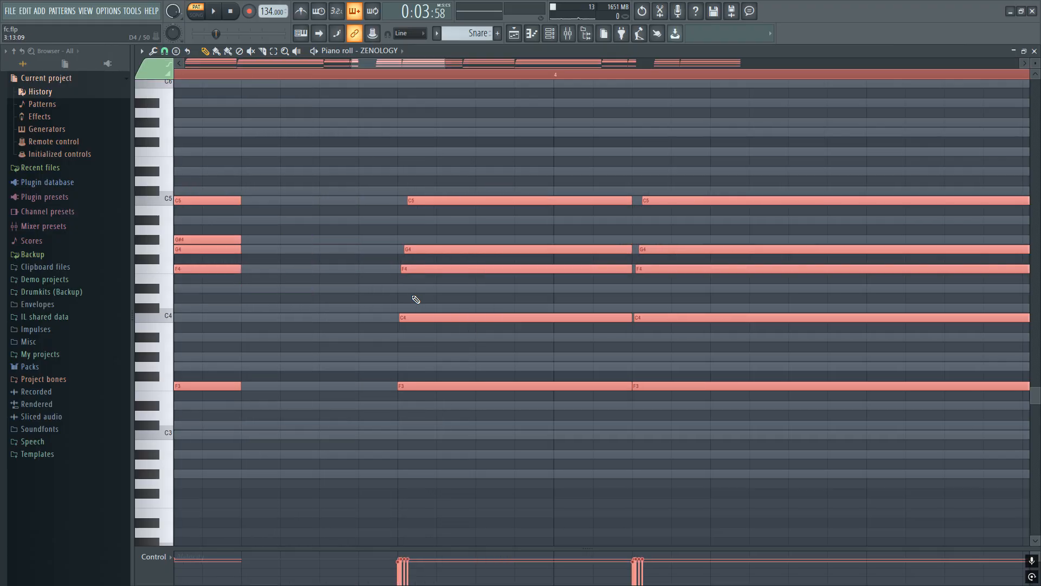
Deselect all notes and examine up close the offset note starts of the chord just before bar 4
scroll(416, 300, "up", 3)
left_click(423, 281, "ctrl")
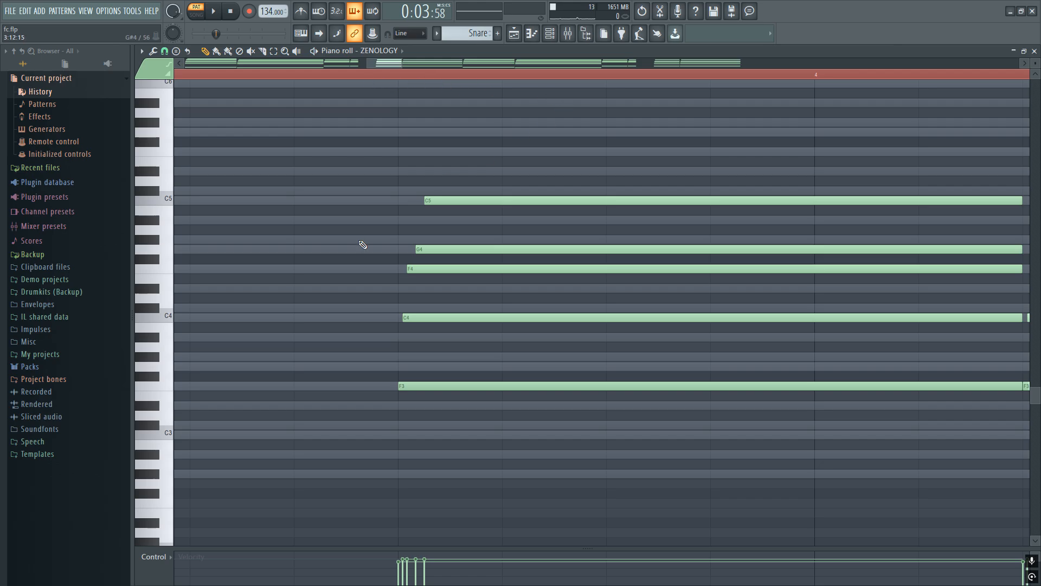
scroll(388, 295, "down", 5)
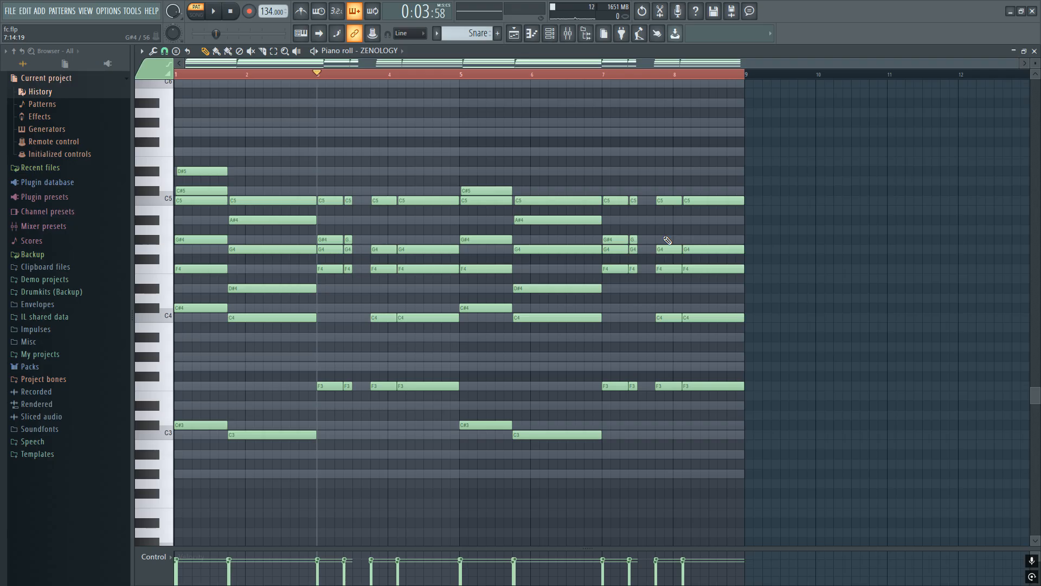
Examine the melody notes above the chords and play back the opening bars of the pattern with them
scroll(488, 195, "up", 6)
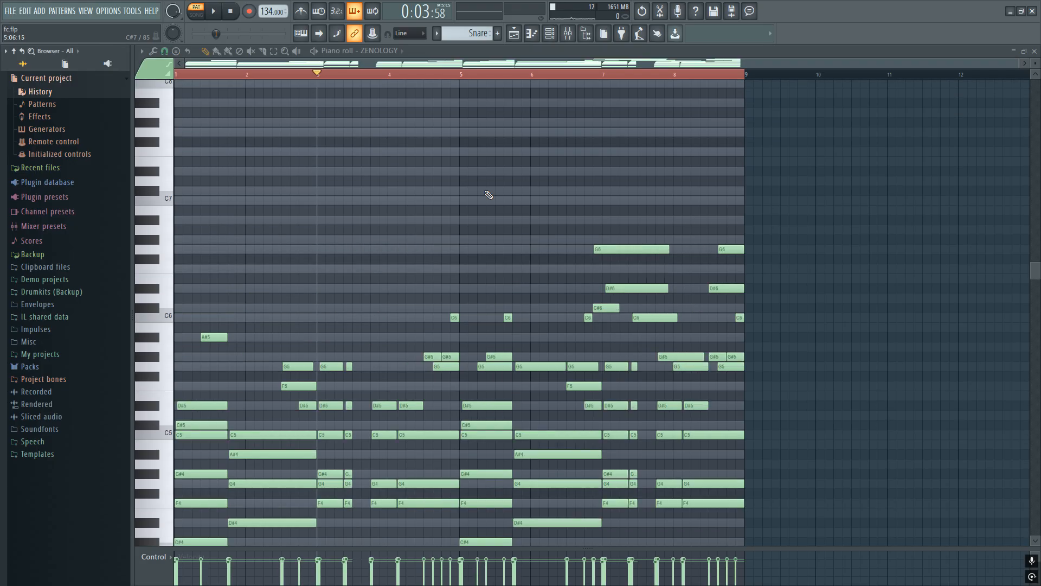
scroll(488, 195, "down", 2)
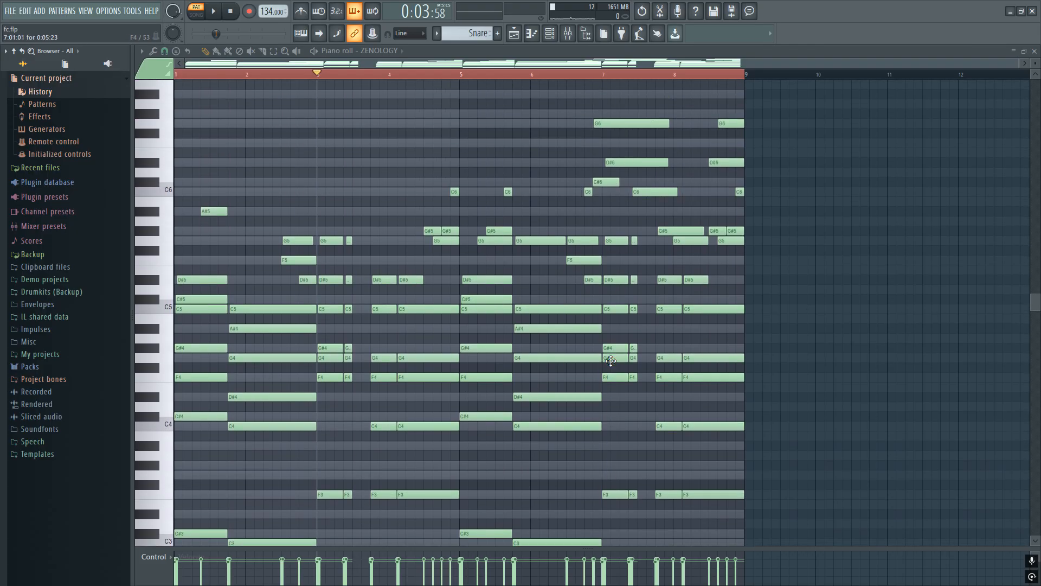
scroll(497, 229, "down", 1)
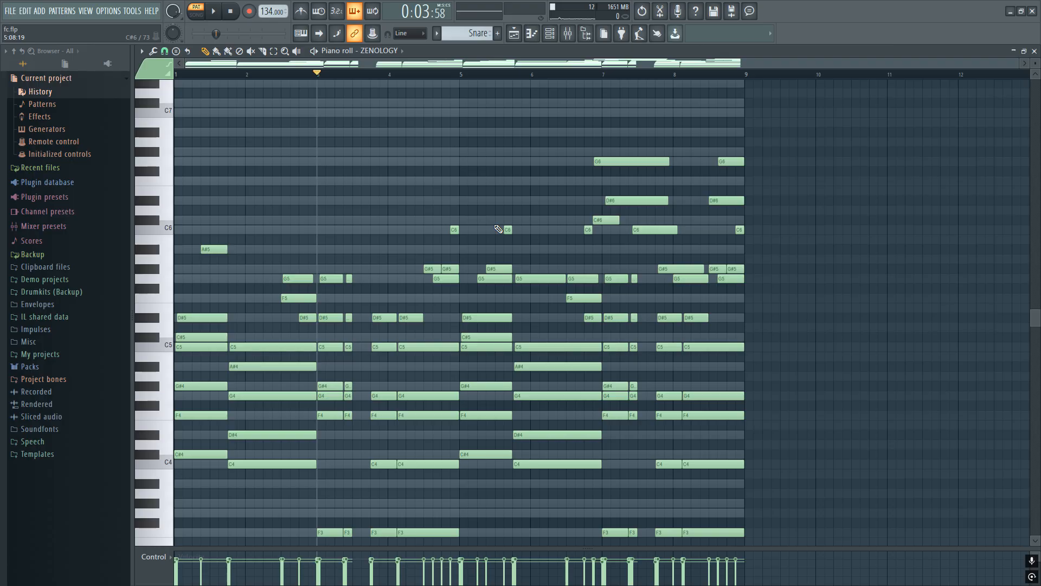
scroll(498, 229, "down", 2)
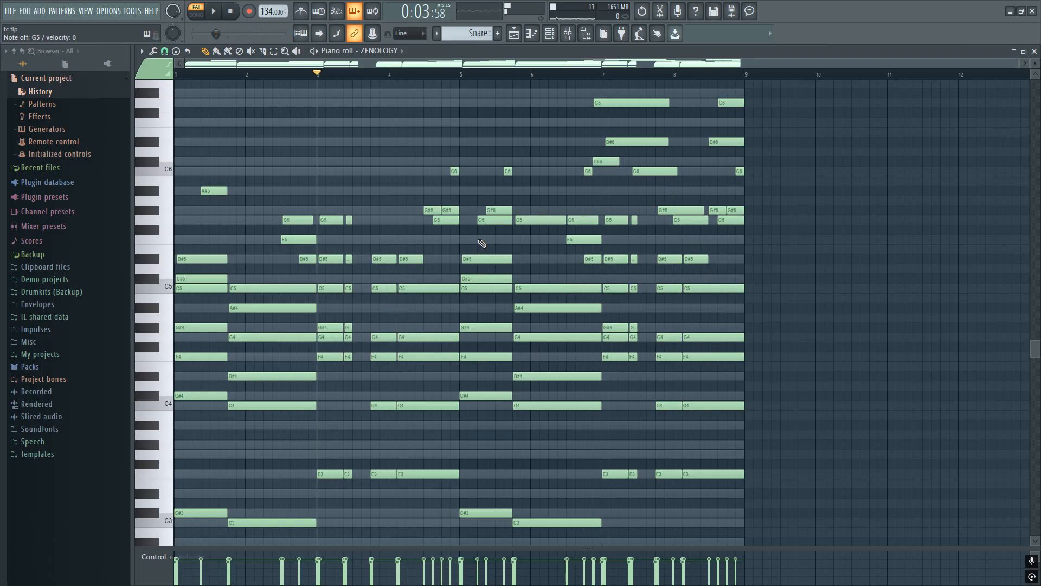
key("space")
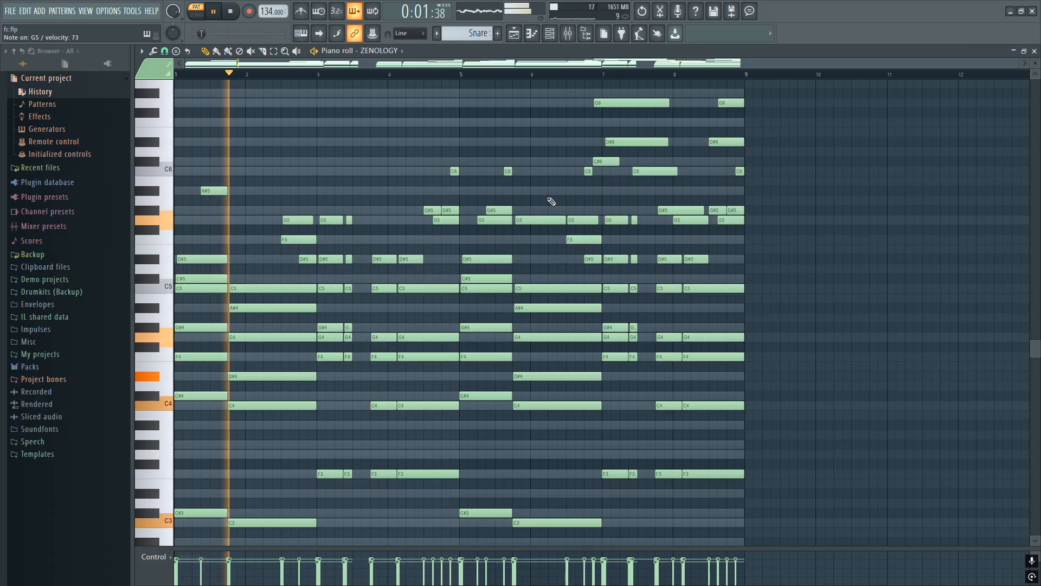
key("space")
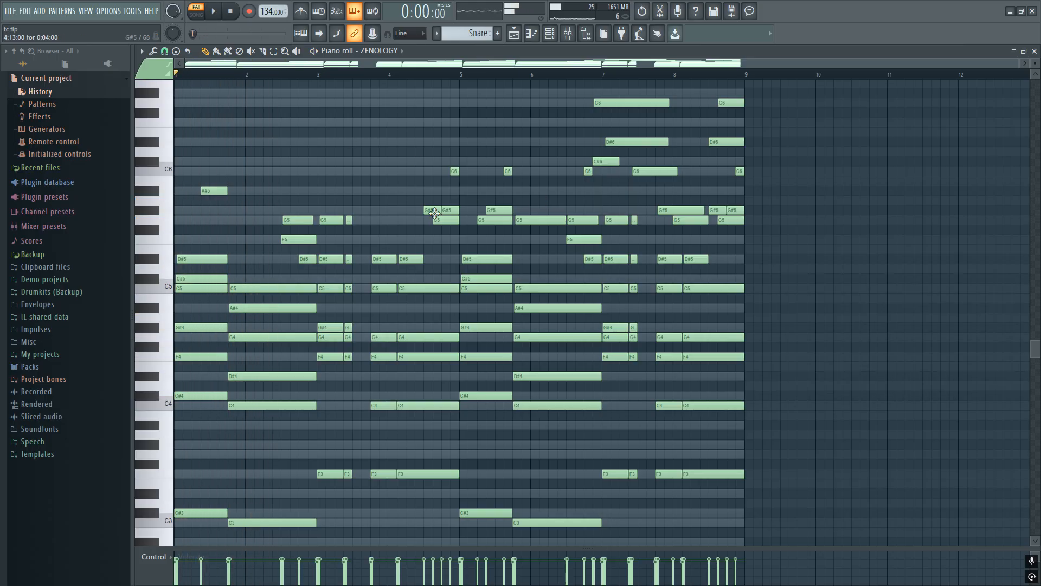
Examine how the higher melody notes sit above the chords, focusing on bars 6 to 8
scroll(443, 183, "up", 3)
scroll(516, 91, "down", 3)
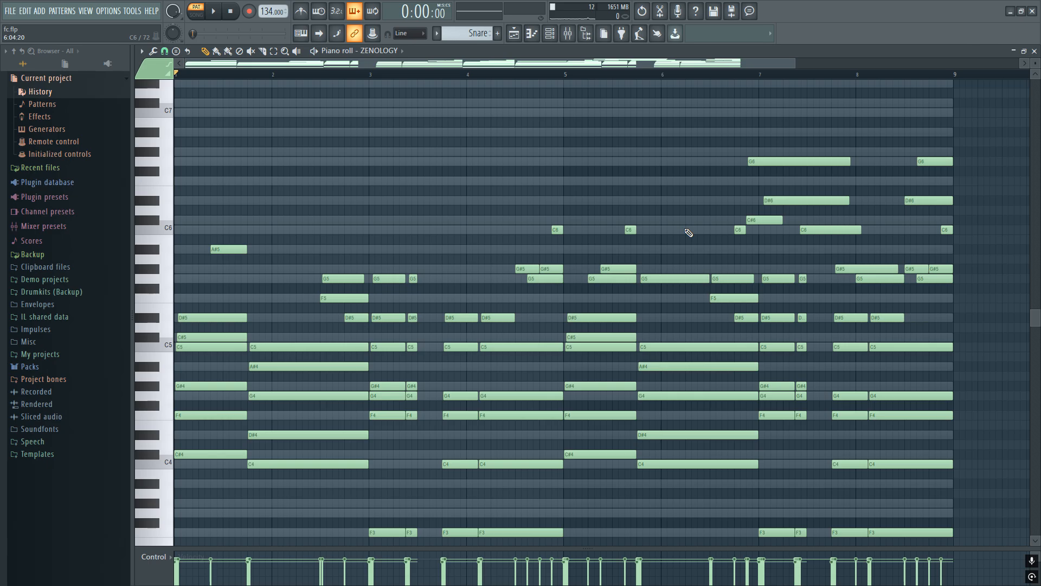
scroll(629, 260, "down", 4)
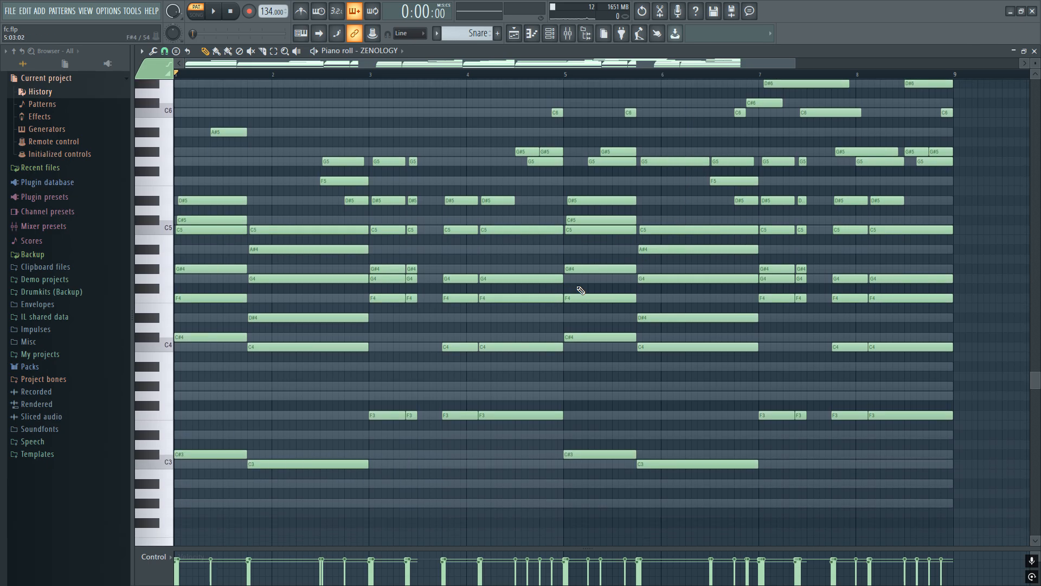
scroll(581, 290, "up", 4)
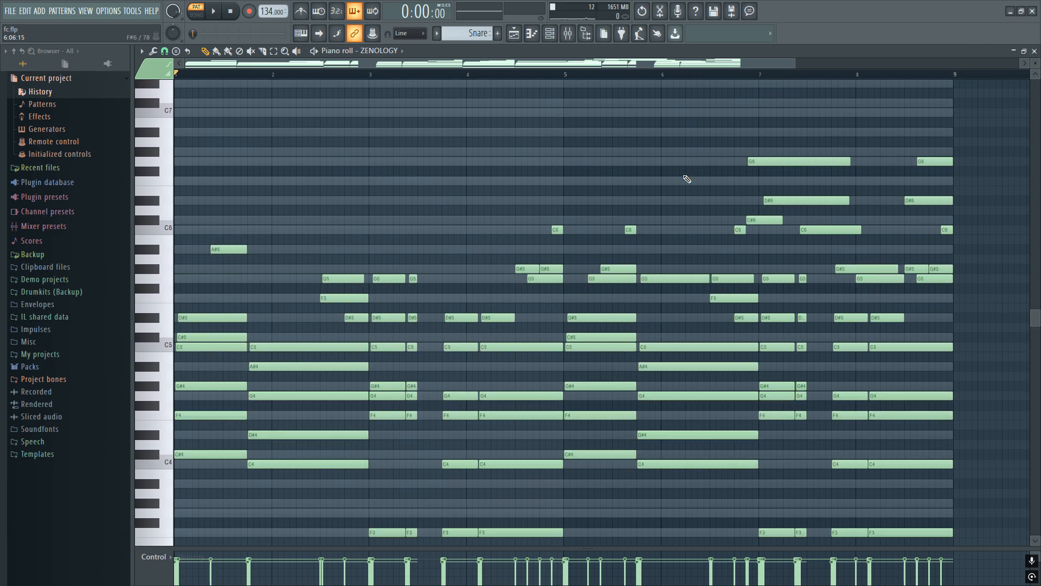
scroll(550, 265, "down", 2)
scroll(725, 360, "up", 3)
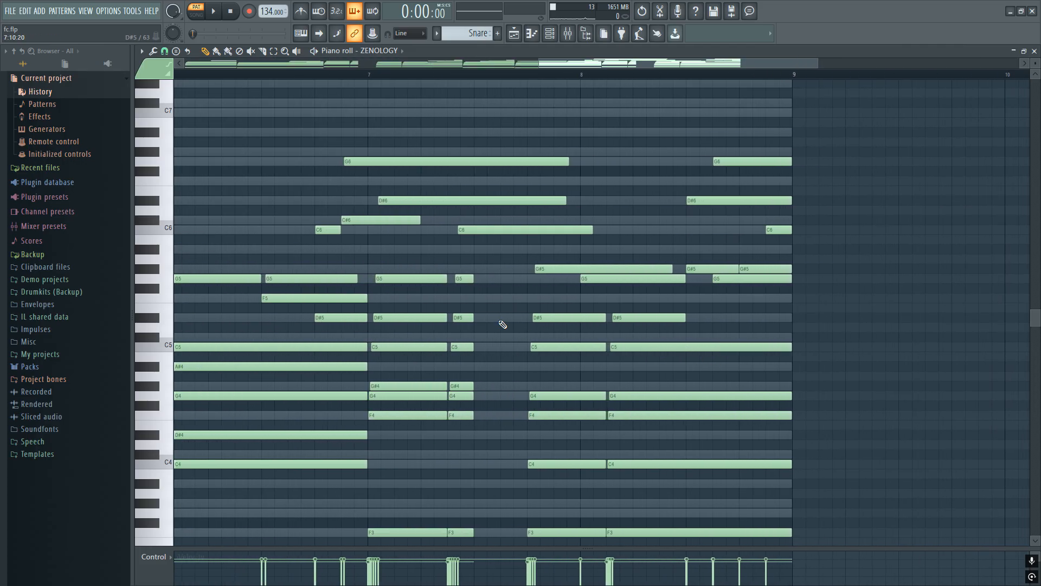
scroll(498, 321, "down", 5)
scroll(708, 302, "up", 3)
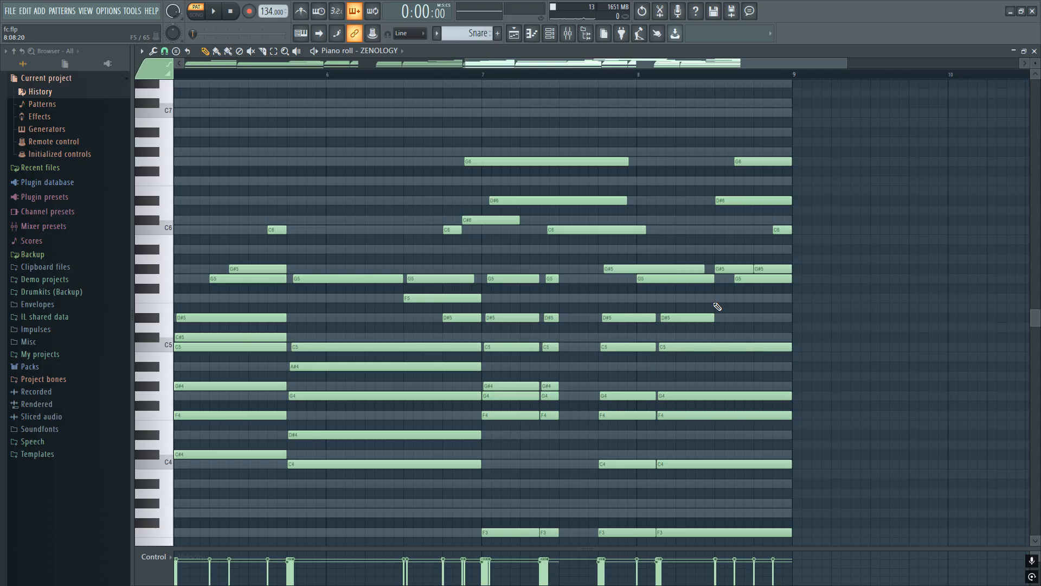
scroll(684, 307, "up", 2)
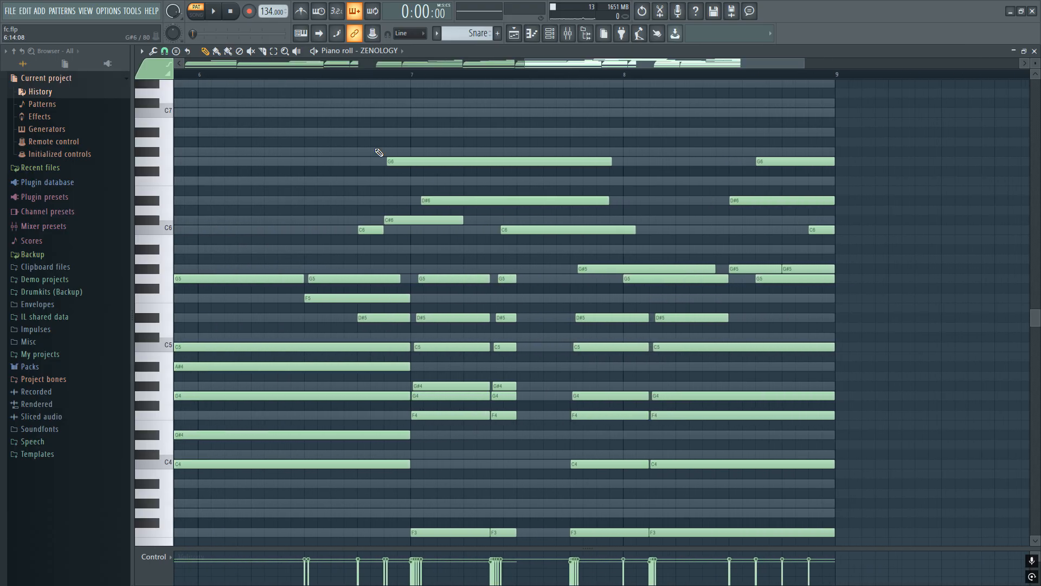
Play back the ZENOLOGY chords and melody from around bar 7, continue into the repeated opening bars, and stop playback
scroll(429, 254, "down", 4)
left_click(342, 74)
key("space")
scroll(504, 259, "up", 4)
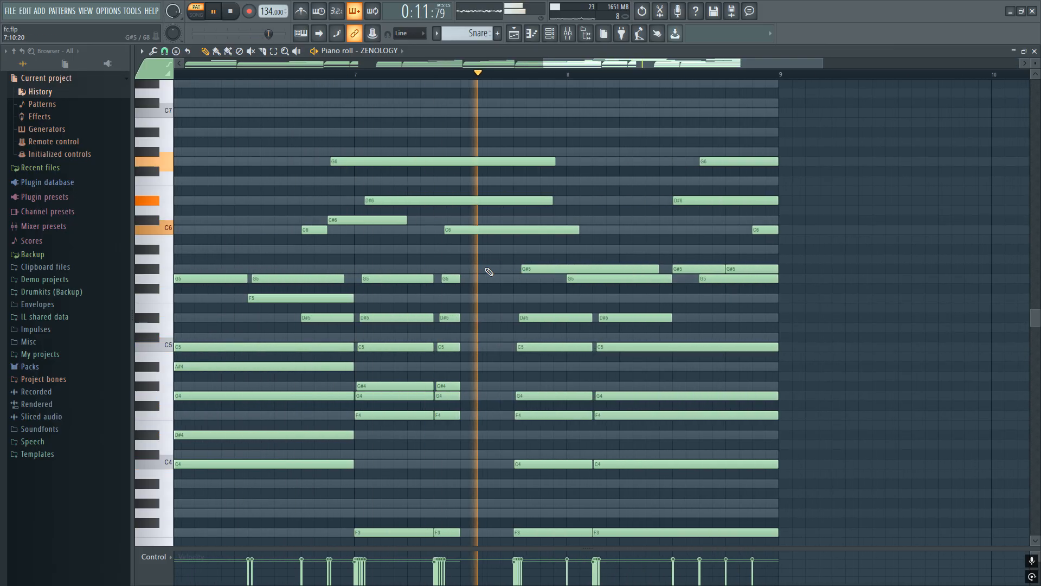
scroll(489, 271, "down", 4)
scroll(489, 271, "down", 1)
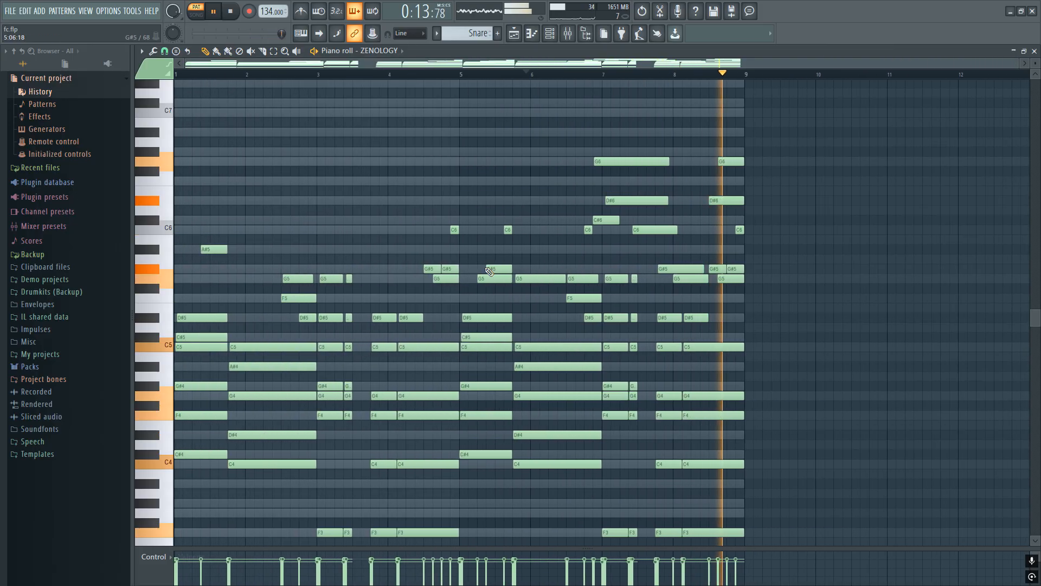
scroll(487, 267, "down", 4)
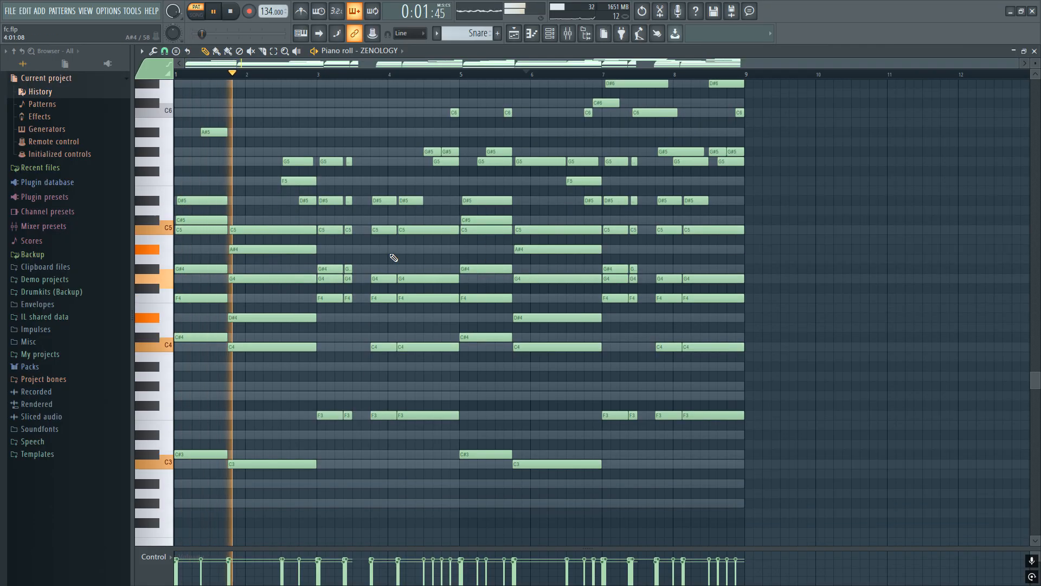
scroll(413, 258, "up", 1)
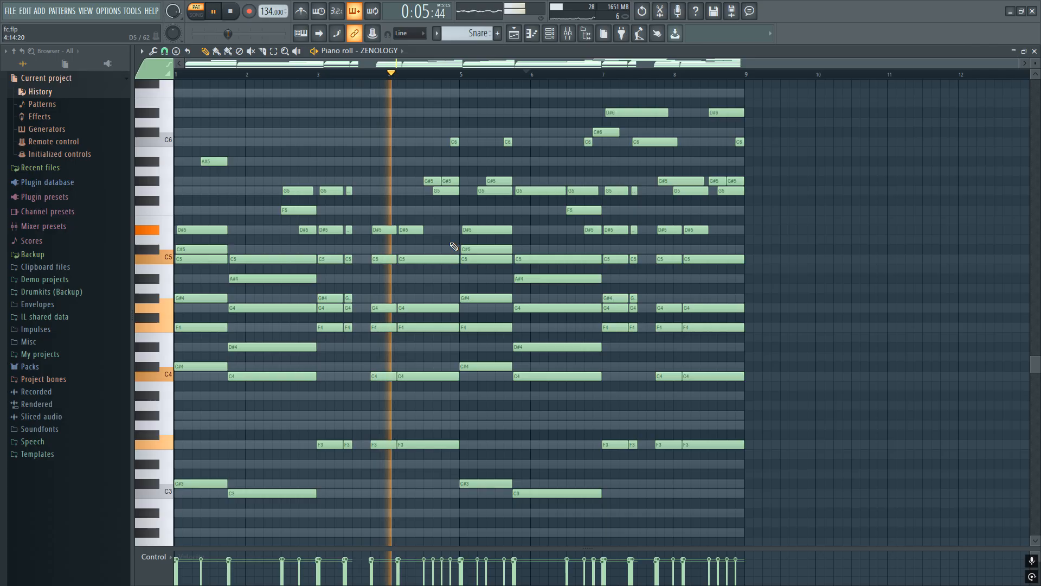
key("space")
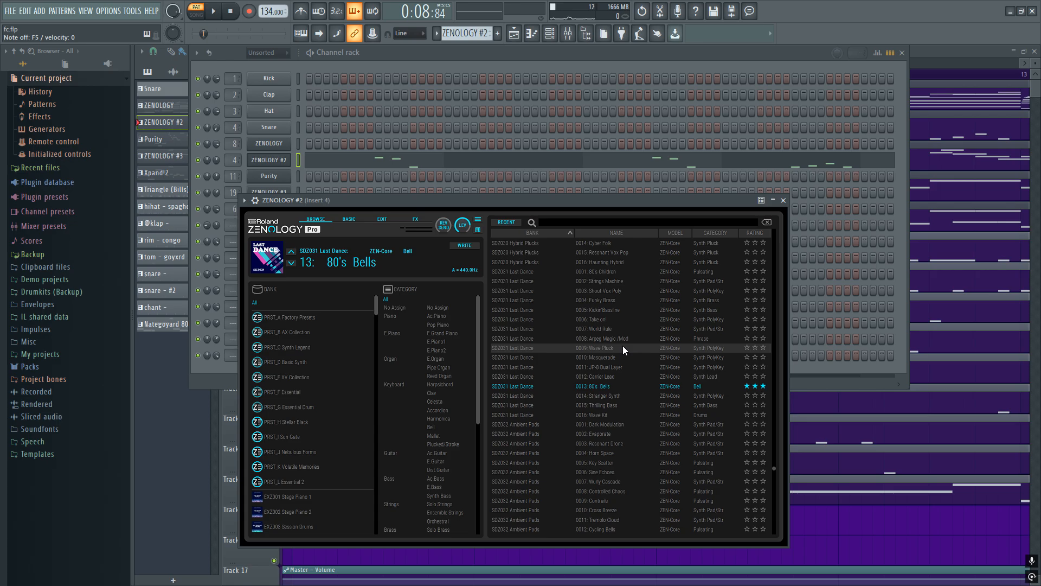
Close the ZENOLOGY #2 instrument window and show its notes in the piano roll with playback positioned at bar 1
left_click(784, 200)
left_click(612, 172)
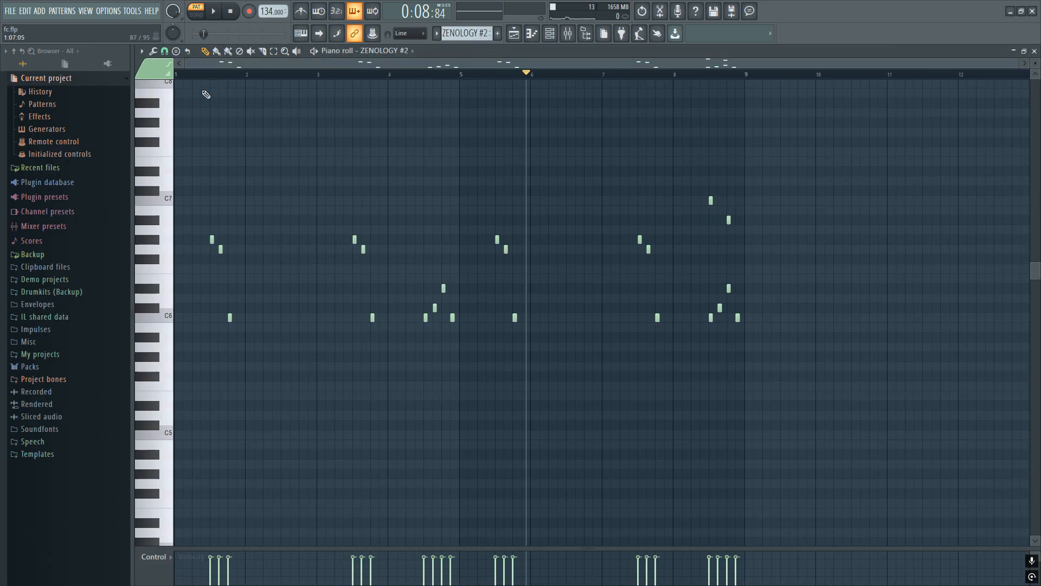
left_click(180, 75)
scroll(187, 179, "up", 4)
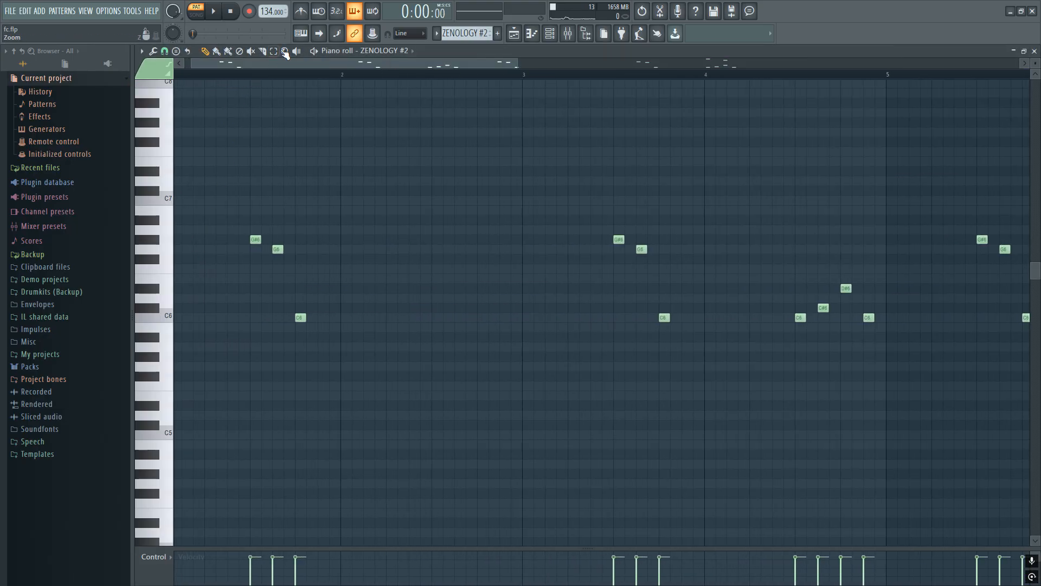
Play back the short ZENOLOGY #2 counter-melody notes from bar 1 and stop playback
key("space")
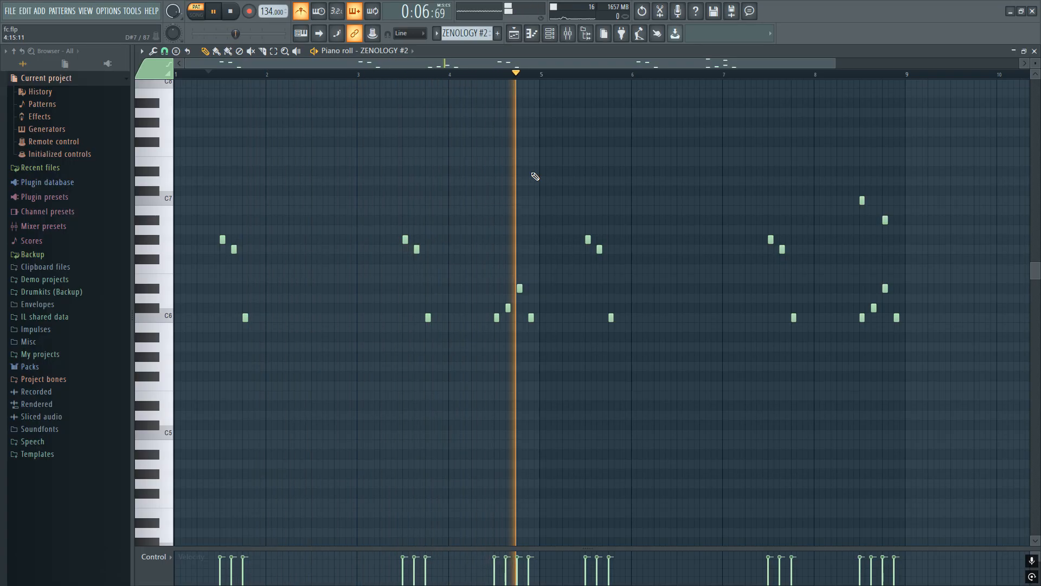
scroll(564, 313, "down", 1)
scroll(576, 318, "down", 1)
scroll(577, 319, "up", 3)
scroll(577, 318, "down", 3)
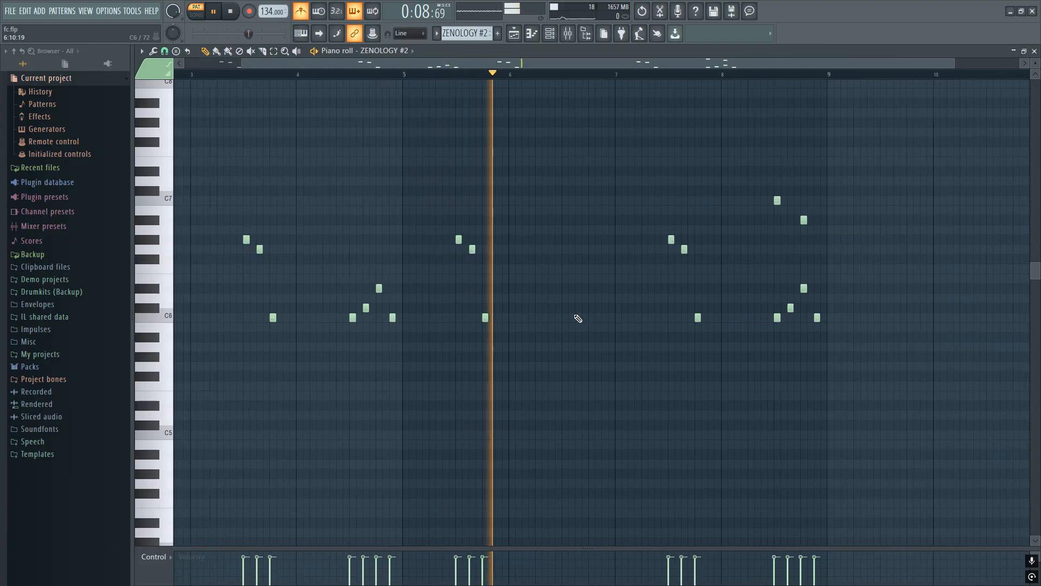
key("space")
scroll(514, 317, "down", 1)
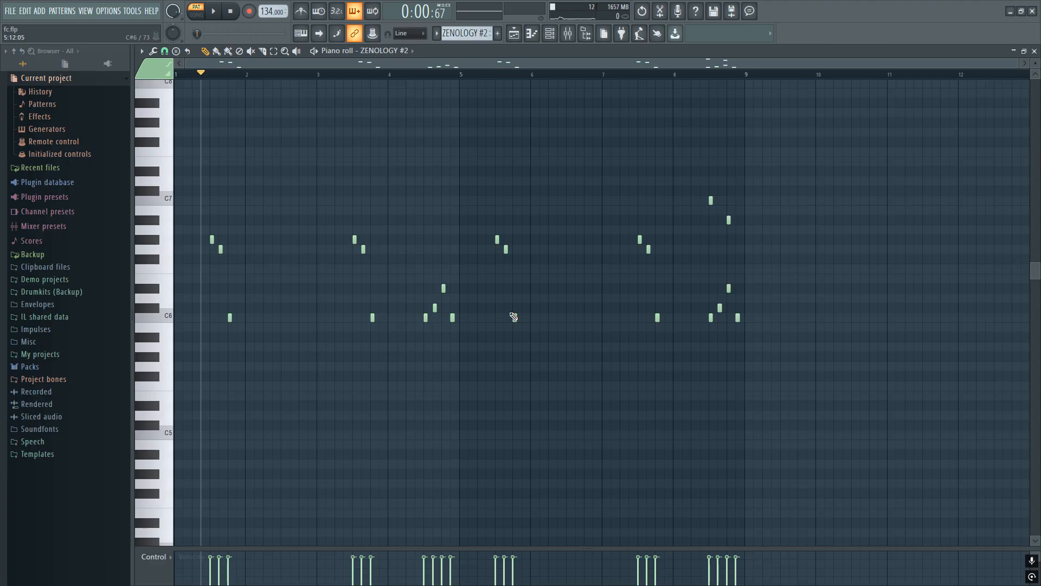
Compare the ZENOLOGY chord and melody notes with the ZENOLOGY #2 notes in the piano roll, and return to the playlist
key("Escape")
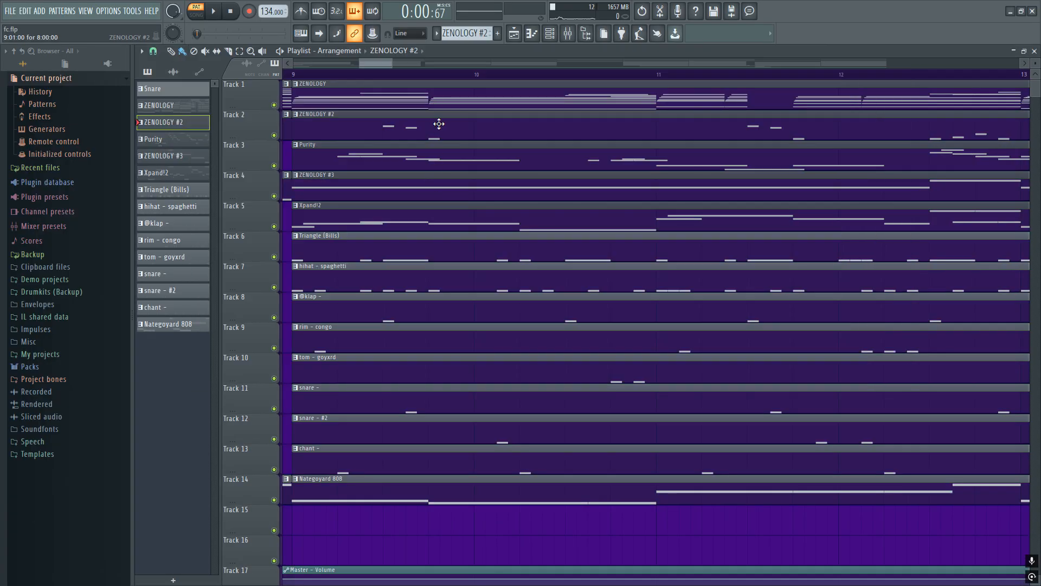
double_click(426, 87)
scroll(418, 264, "down", 1)
scroll(466, 288, "down", 6)
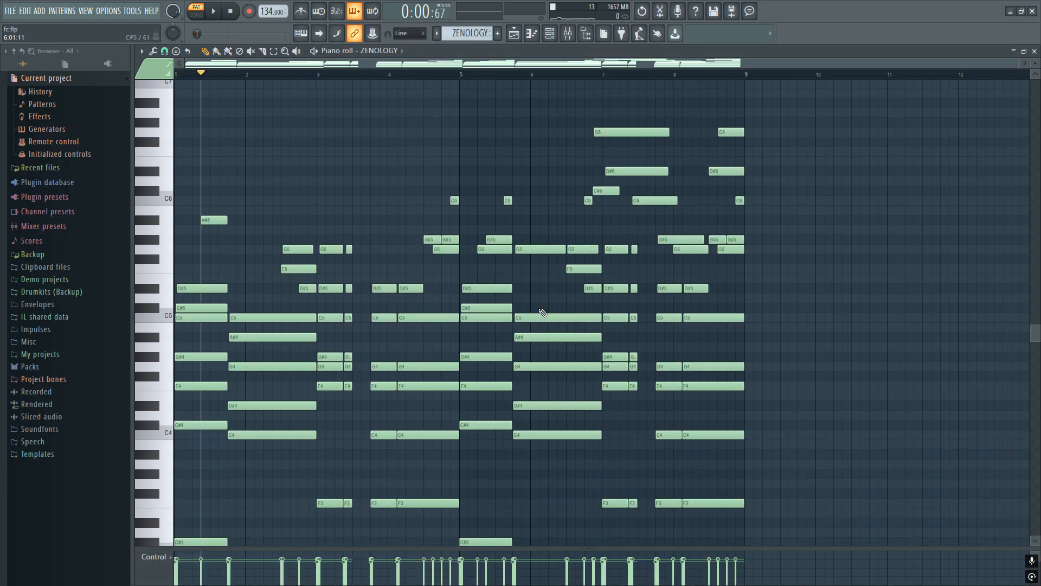
key("Escape")
key("Escape")
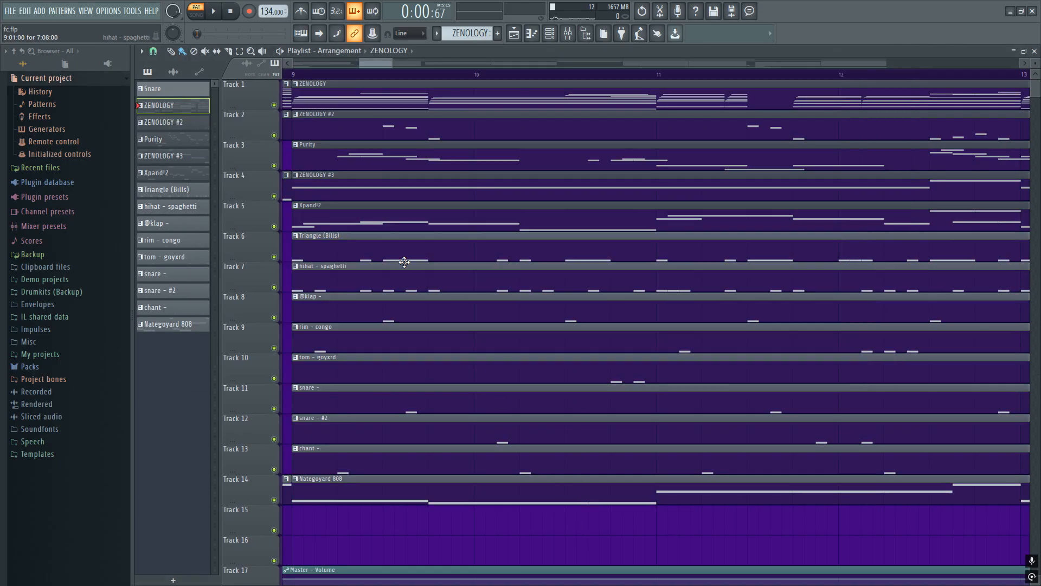
double_click(414, 118)
scroll(467, 341, "up", 6)
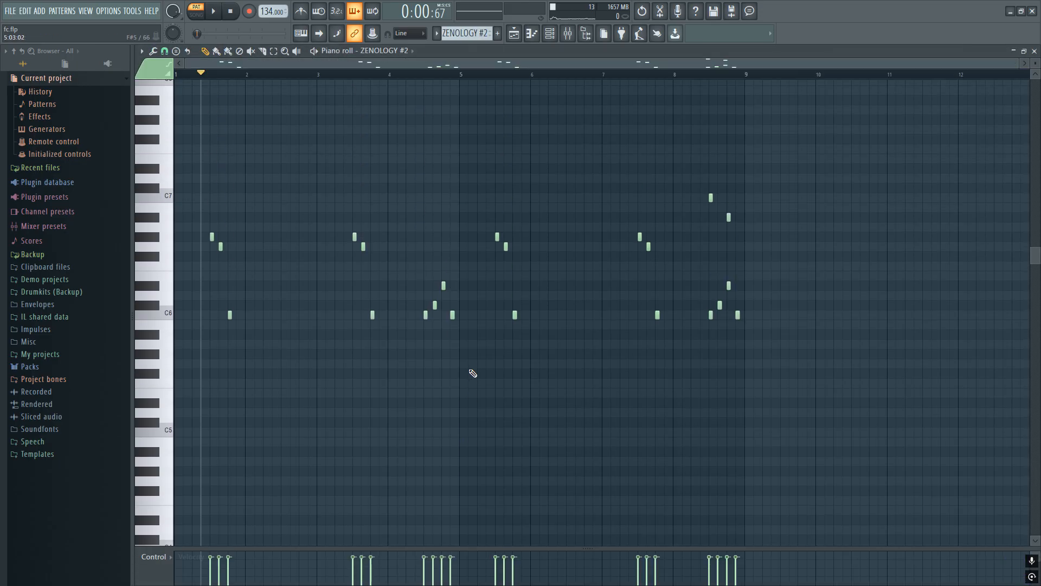
key("Escape")
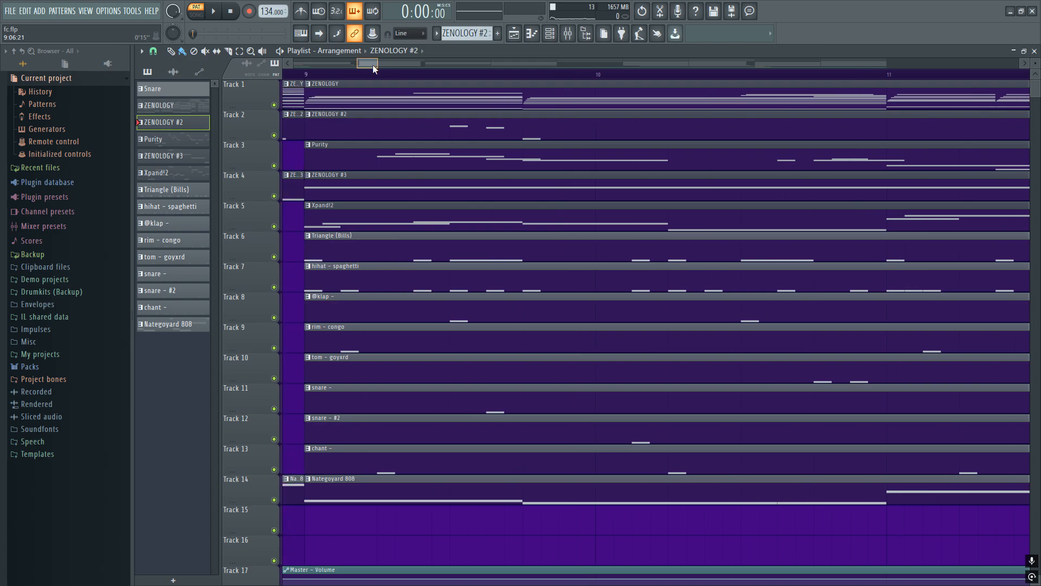
Solo the ZENOLOGY #2 track in the playlist and enable the ZENOLOGY track alongside it
scroll(373, 64, "left", 5)
right_click(274, 135)
left_click(274, 105)
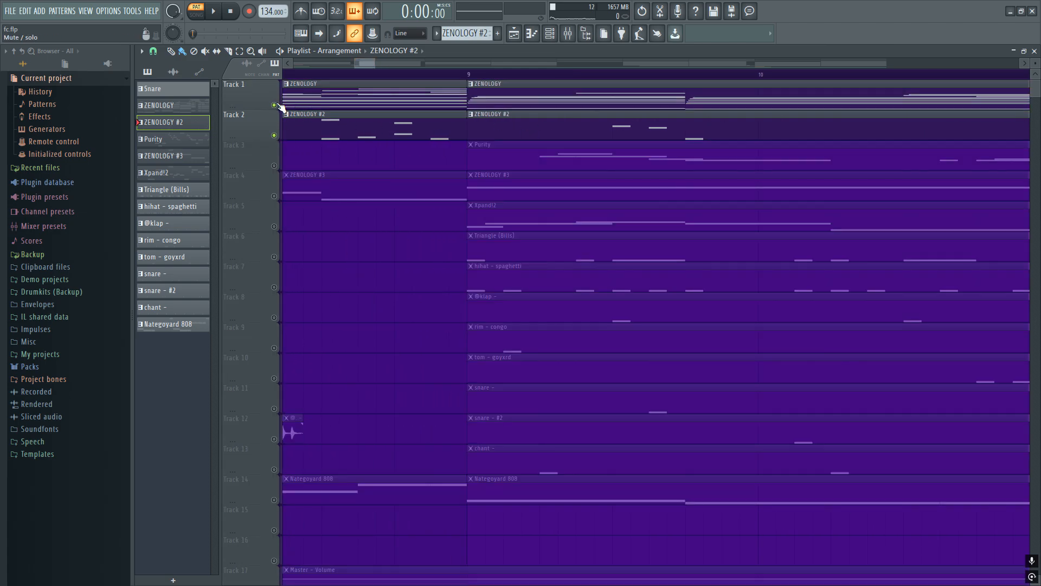
Play the arrangement from bar 9 with only the ZENOLOGY and ZENOLOGY #2 tracks audible, and stop playback
key("space")
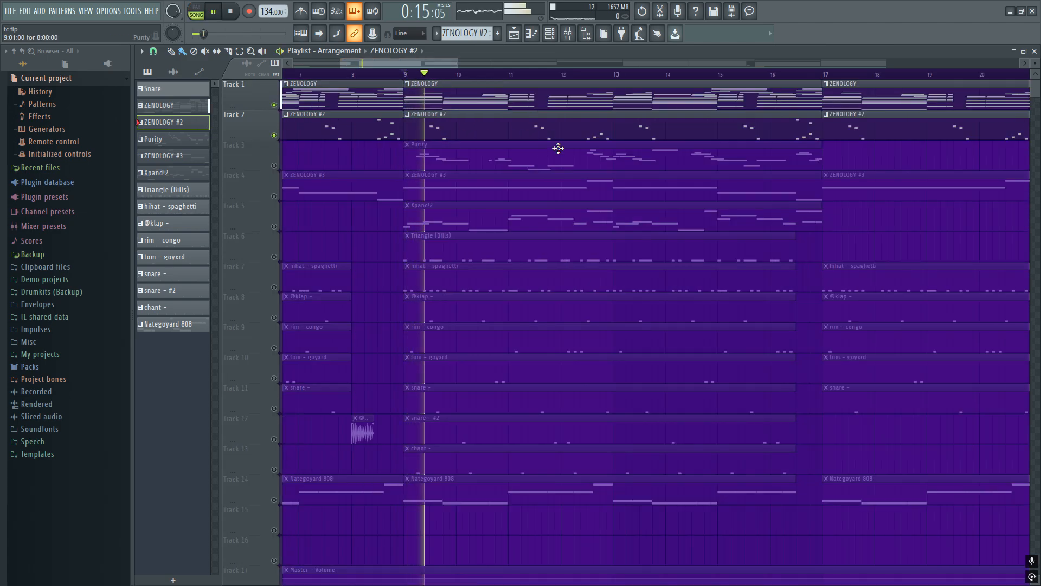
scroll(559, 150, "down", 1)
scroll(616, 162, "up", 1)
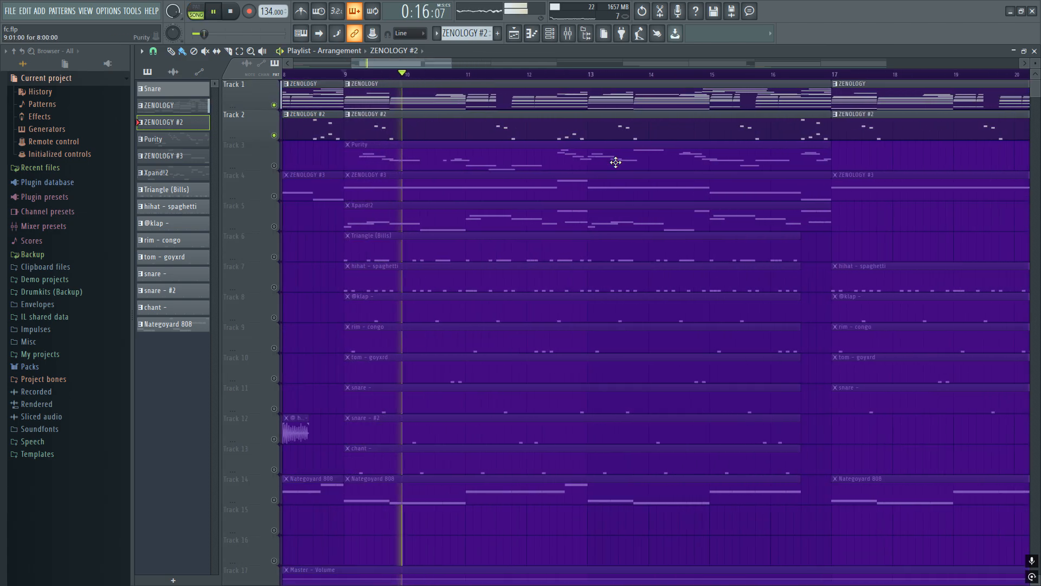
scroll(491, 143, "up", 1)
scroll(490, 143, "up", 1)
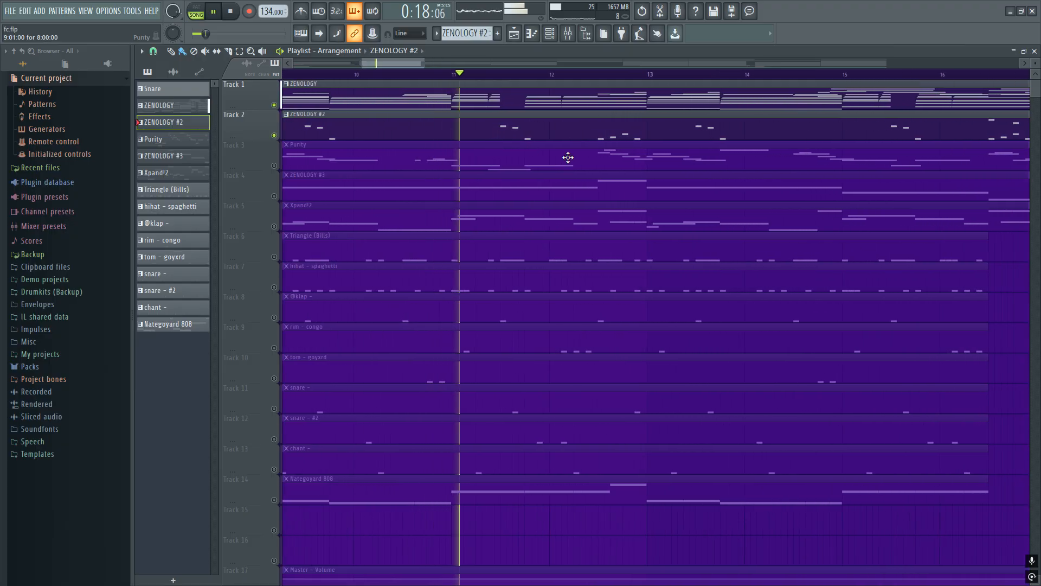
scroll(595, 159, "down", 2)
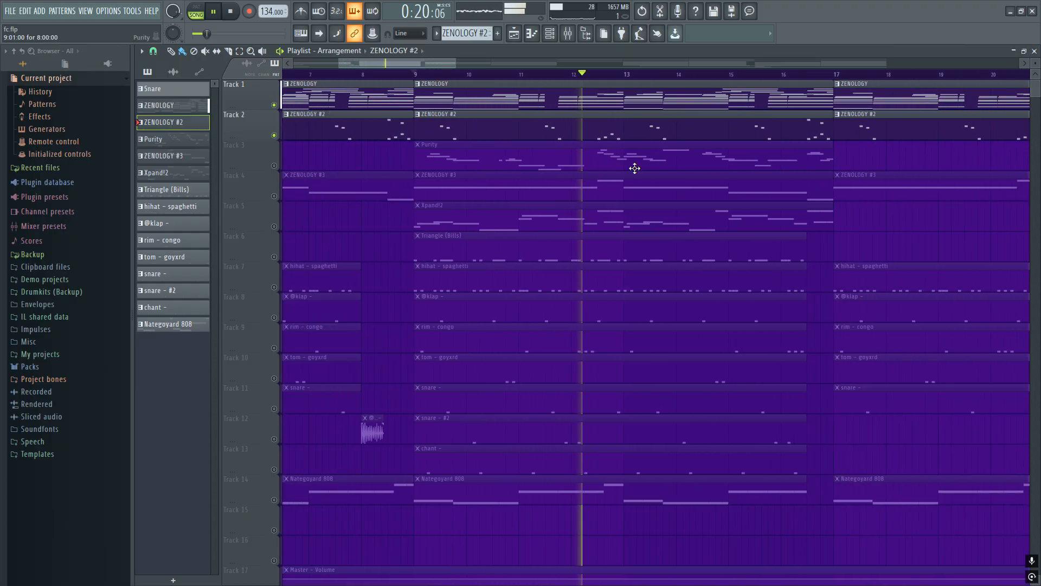
key("space")
Open the Purity pattern in the piano roll and examine its melody notes, focusing on the opening bars
double_click(652, 171)
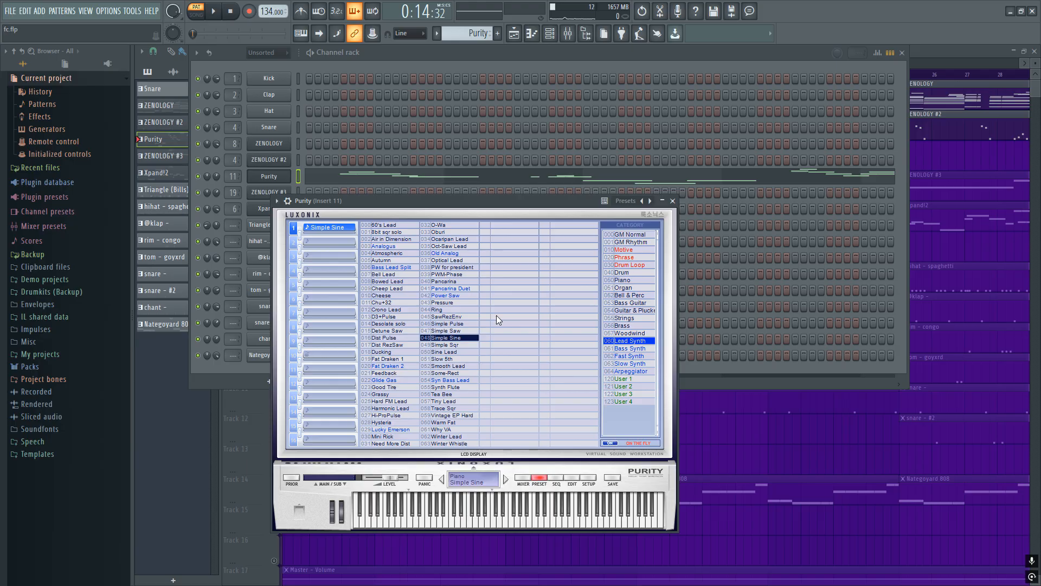
key("F7")
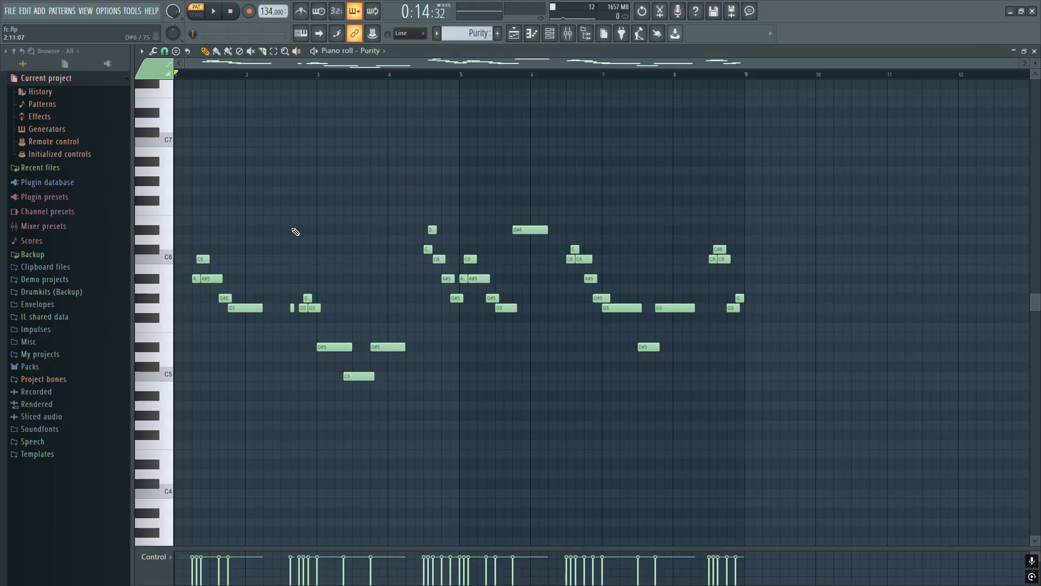
scroll(307, 265, "up", 5)
scroll(308, 266, "down", 4)
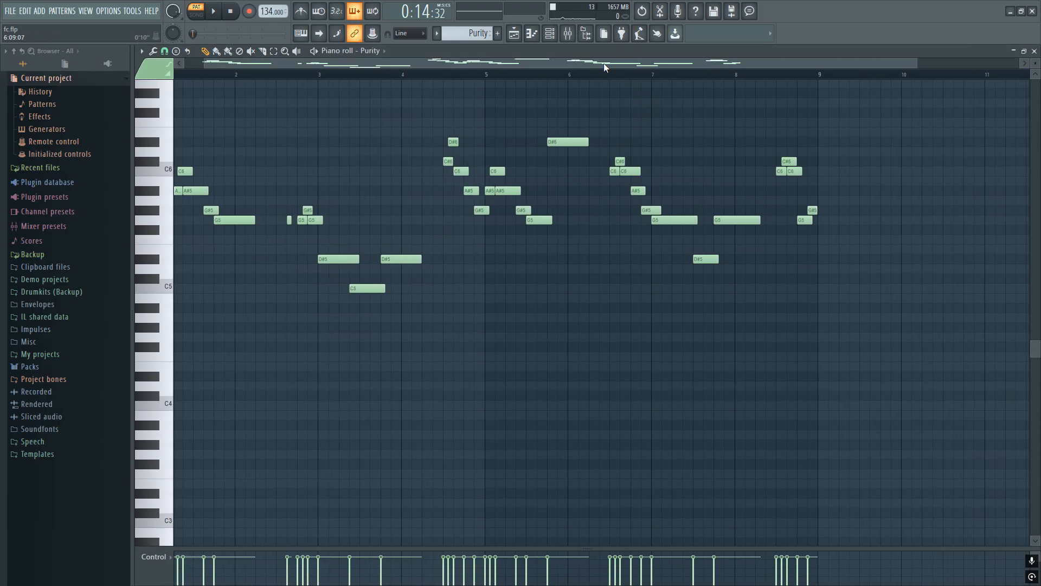
left_click_drag(605, 65, 443, 69)
scroll(372, 239, "up", 3)
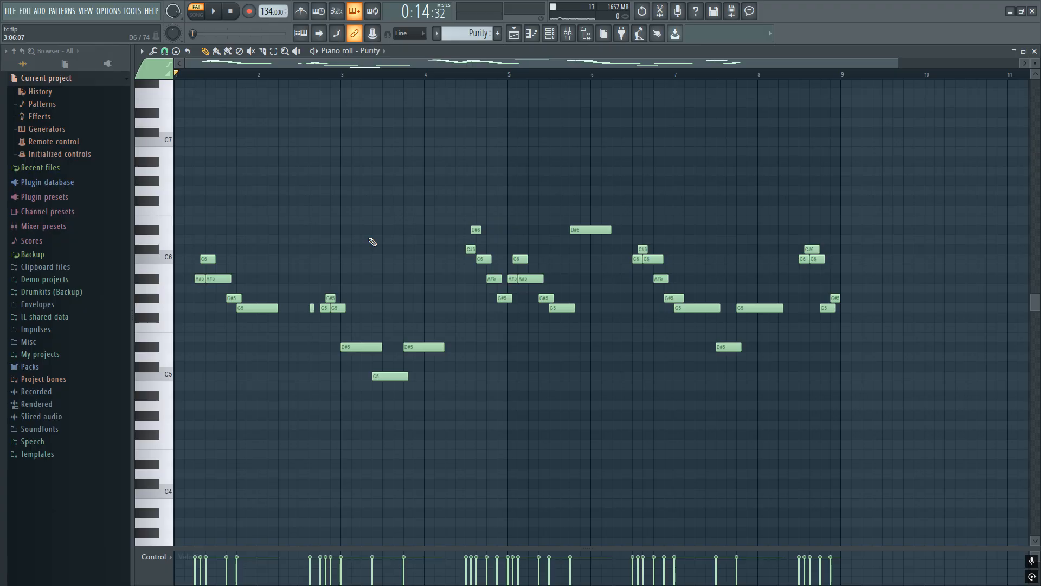
scroll(372, 242, "up", 3)
scroll(330, 260, "down", 4)
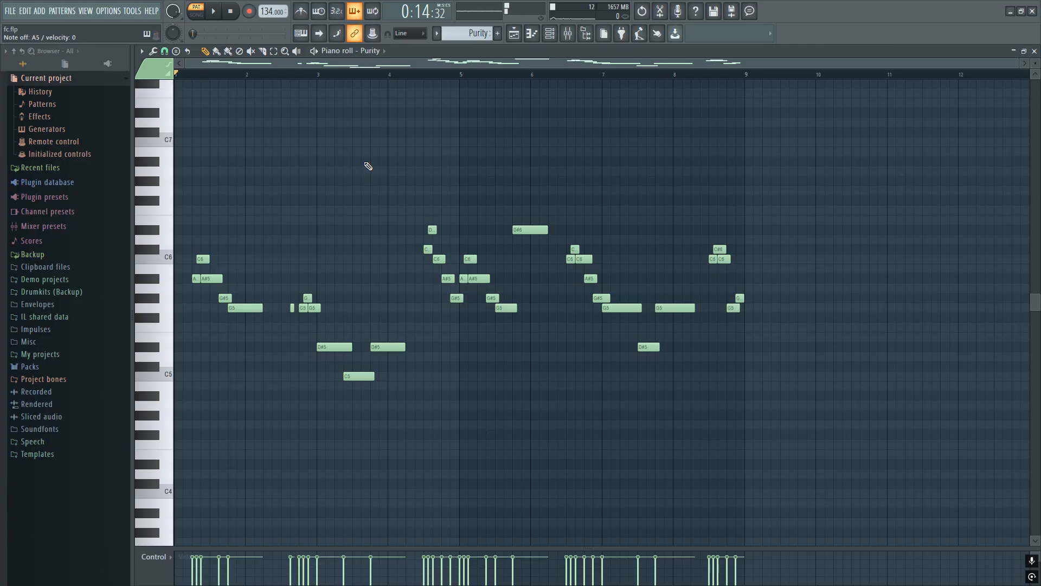
scroll(365, 162, "up", 4)
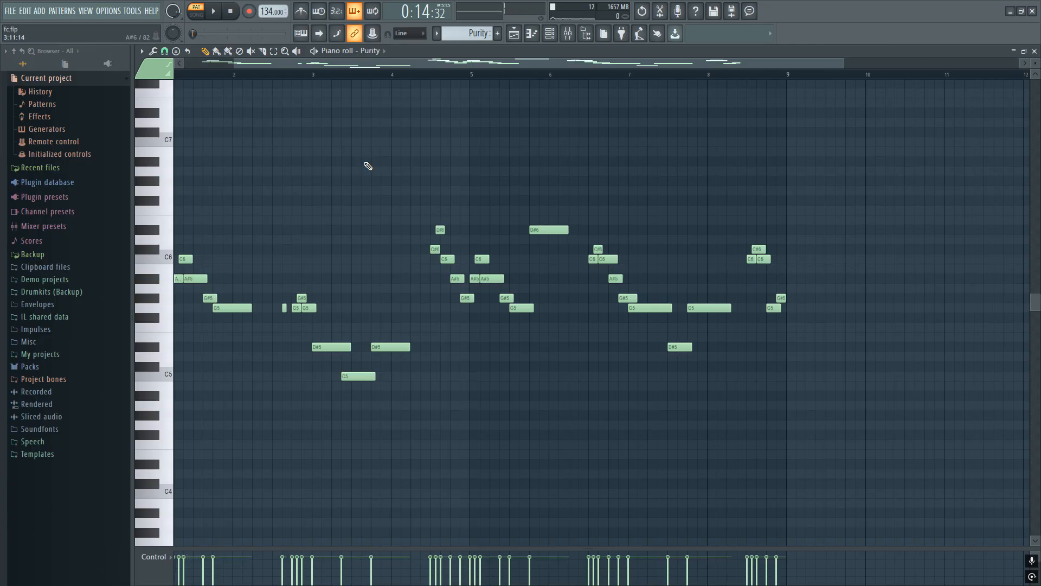
left_click_drag(425, 64, 323, 65)
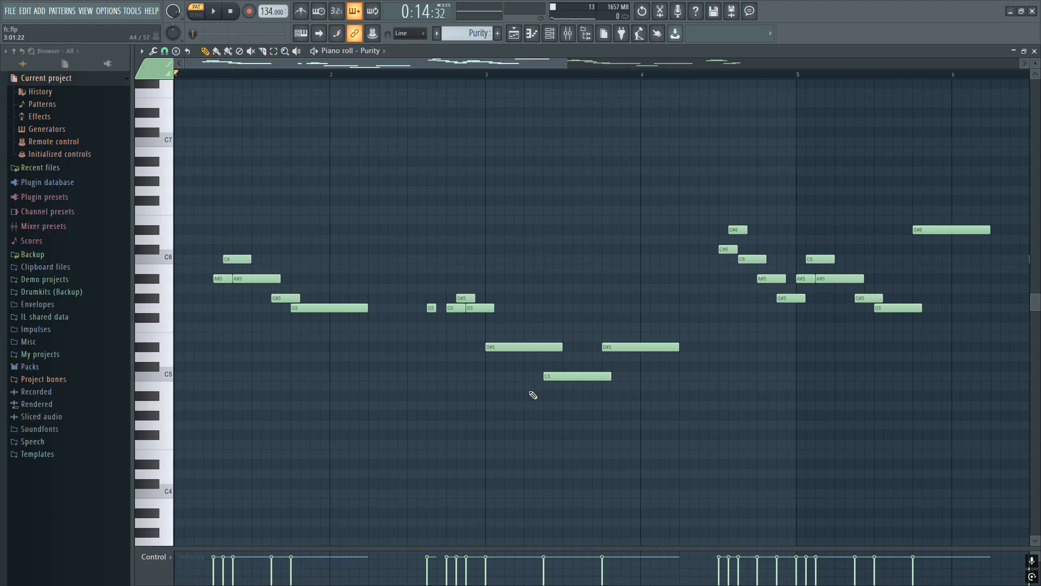
scroll(347, 292, "down", 4)
Return to the playlist and enable the Purity track together with the ZENOLOGY and ZENOLOGY #2 tracks
key("F7")
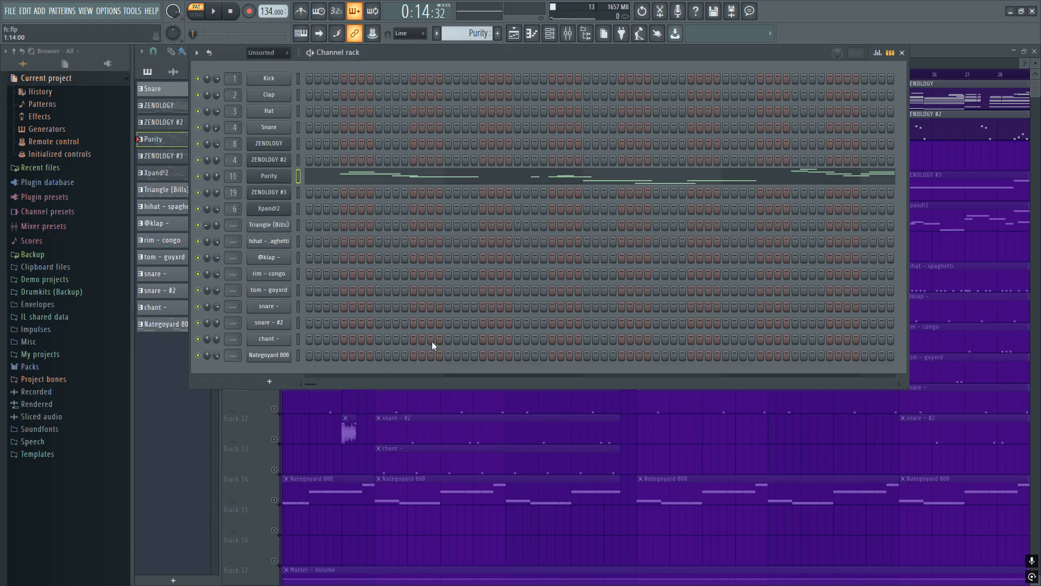
right_click(495, 530)
scroll(361, 176, "up", 6)
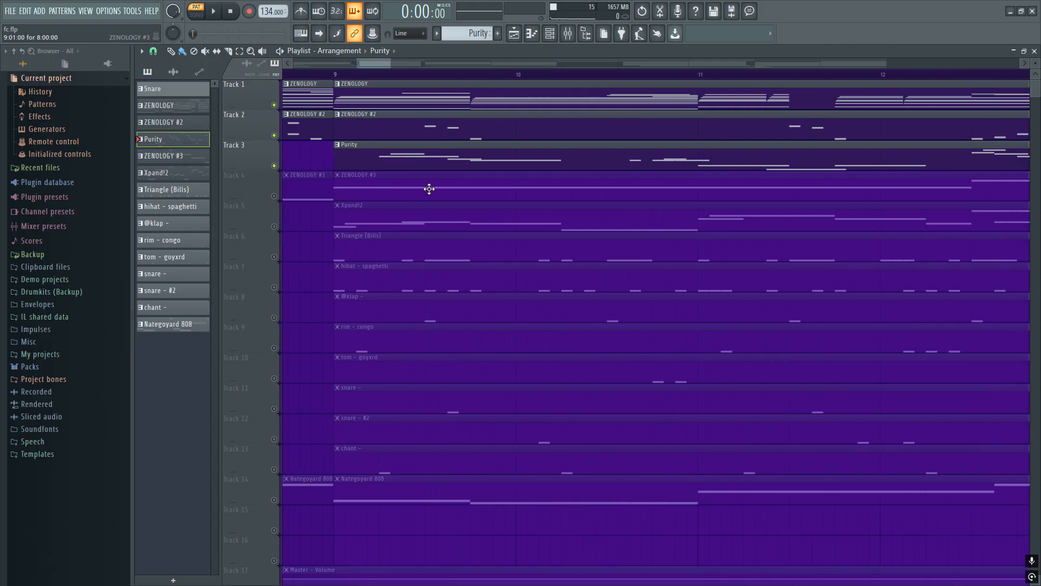
Reopen the Purity piano roll, play its eight-bar melody on its own in pattern mode, and stop playback
key("F7")
key("l")
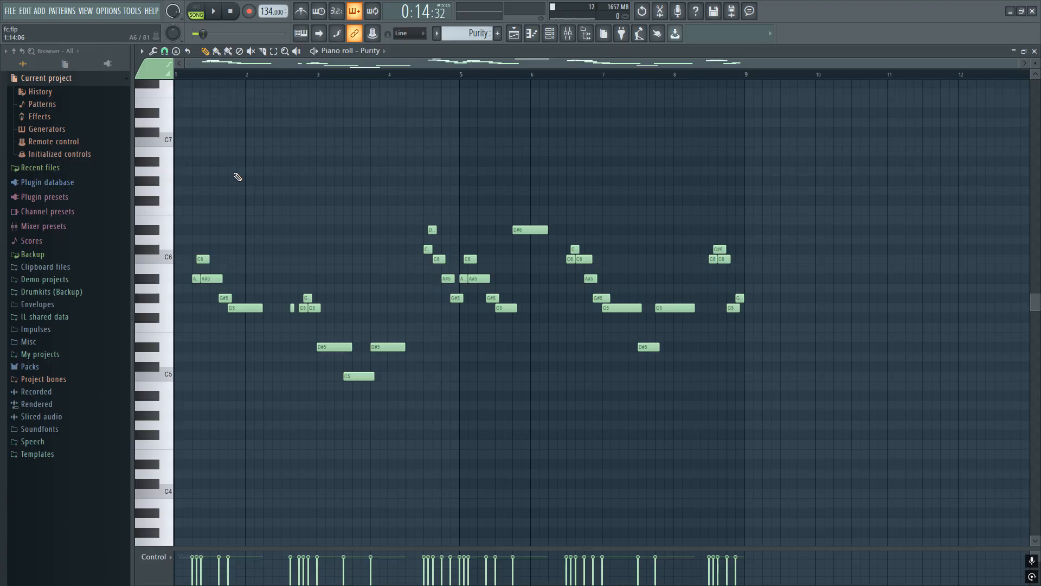
key("l")
key("space")
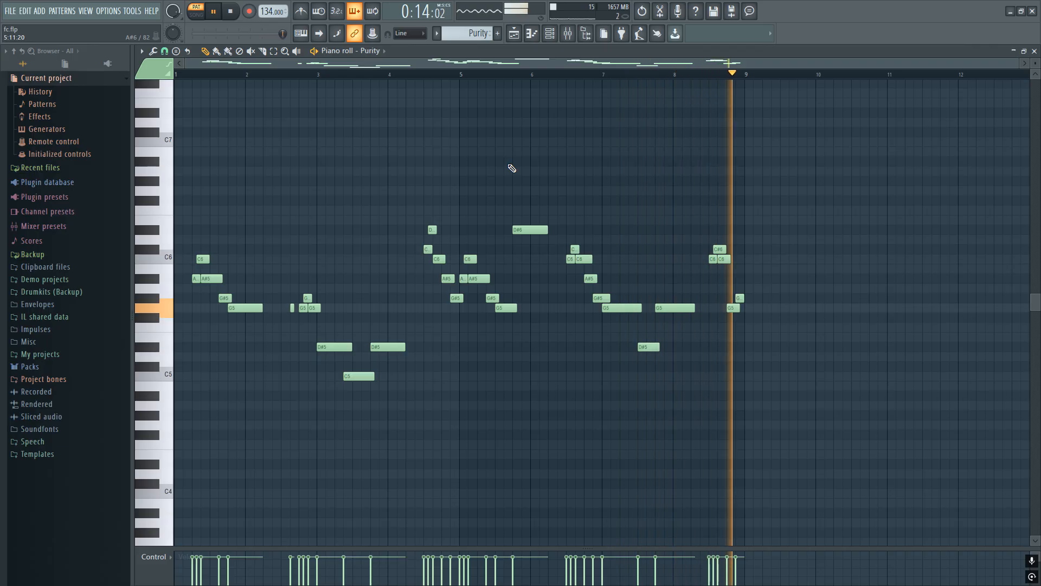
key("space")
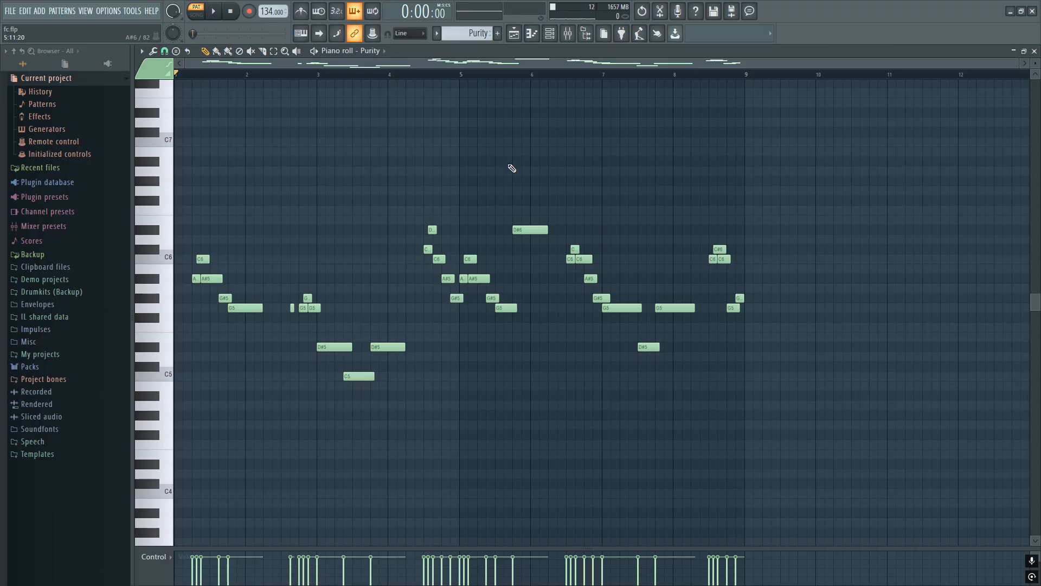
Examine up close the Purity melody notes in bars 1 to 3, including their overlaps
scroll(512, 168, "up", 6, "ctrl")
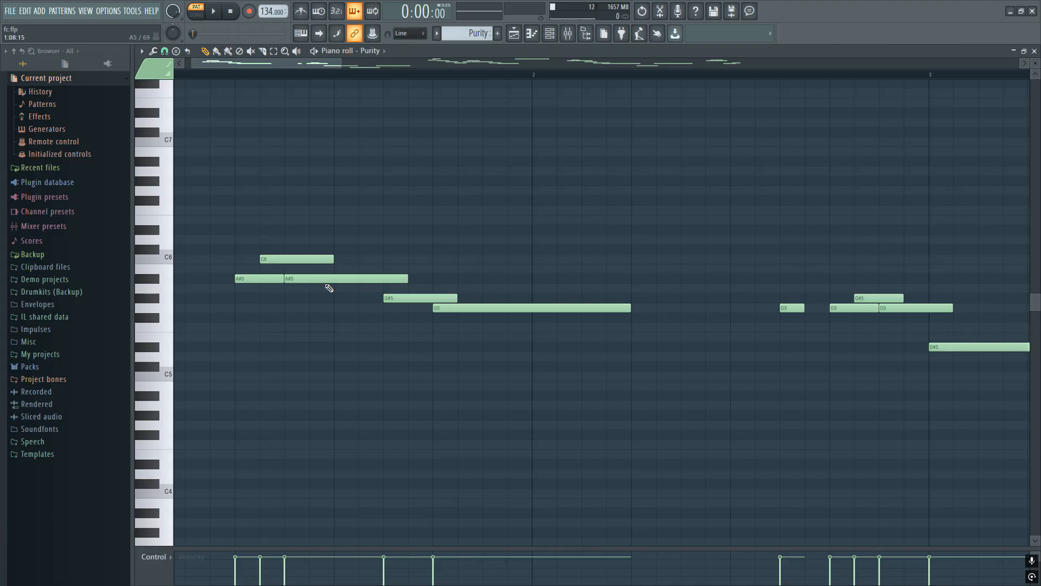
scroll(329, 287, "down", 3, "ctrl")
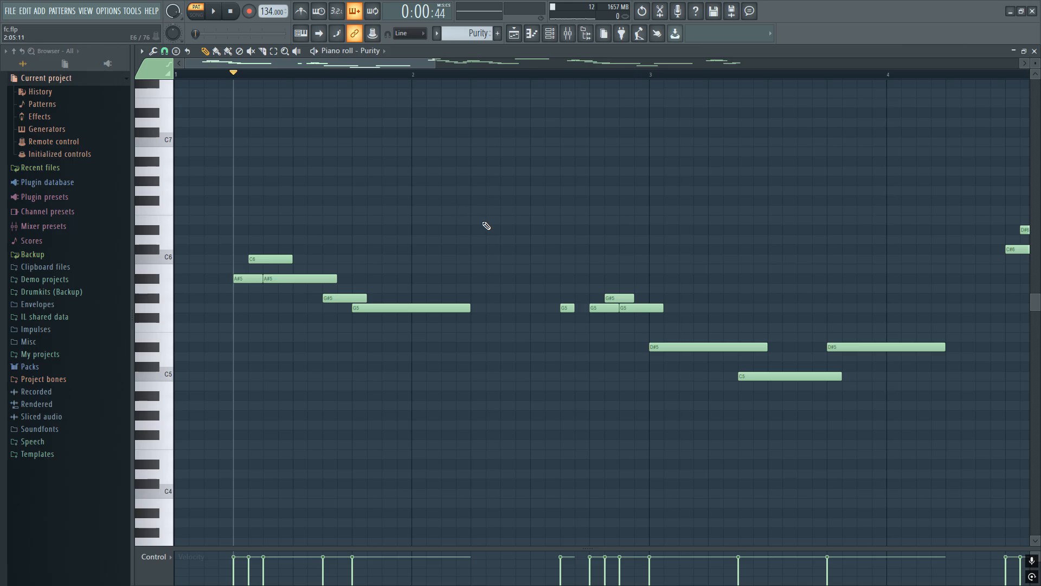
scroll(472, 217, "up", 3)
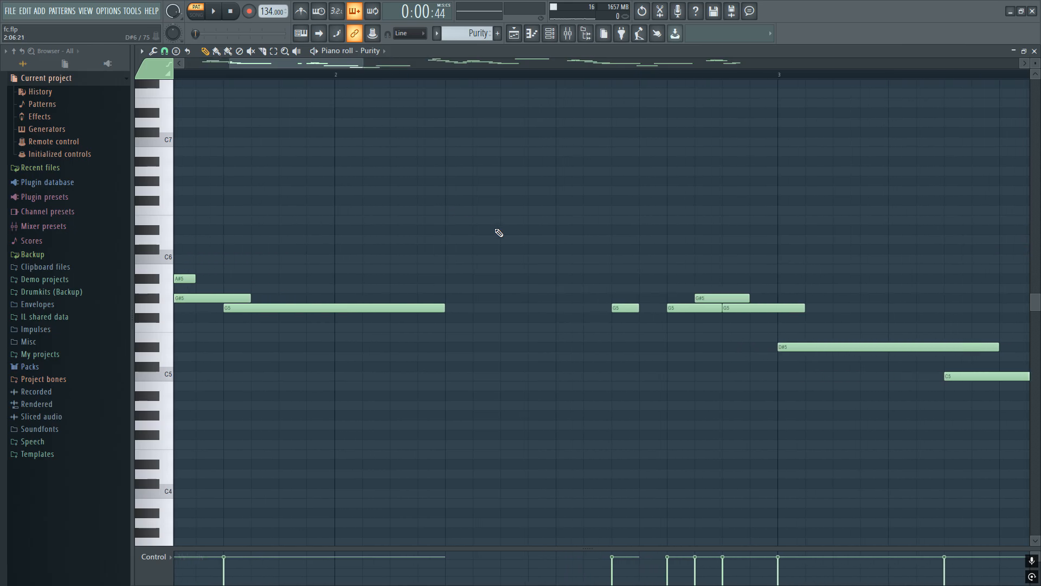
Examine the Purity melody's note groups across the eight-bar pattern, comparing the bar 2 to 4 phrases with the following ones
scroll(467, 260, "down", 3)
scroll(541, 298, "up", 4)
scroll(543, 300, "down", 4)
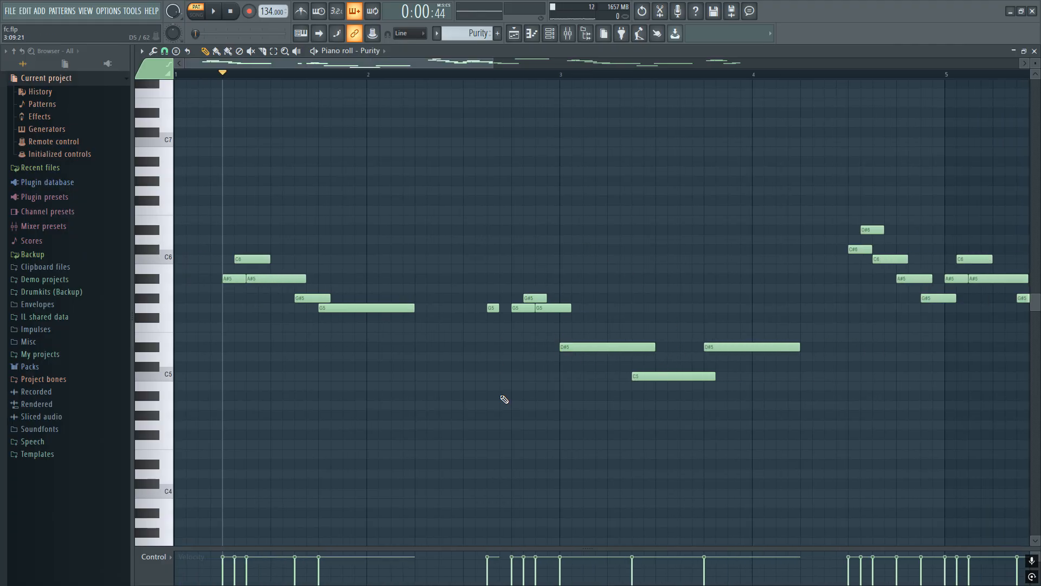
scroll(476, 190, "up", 3)
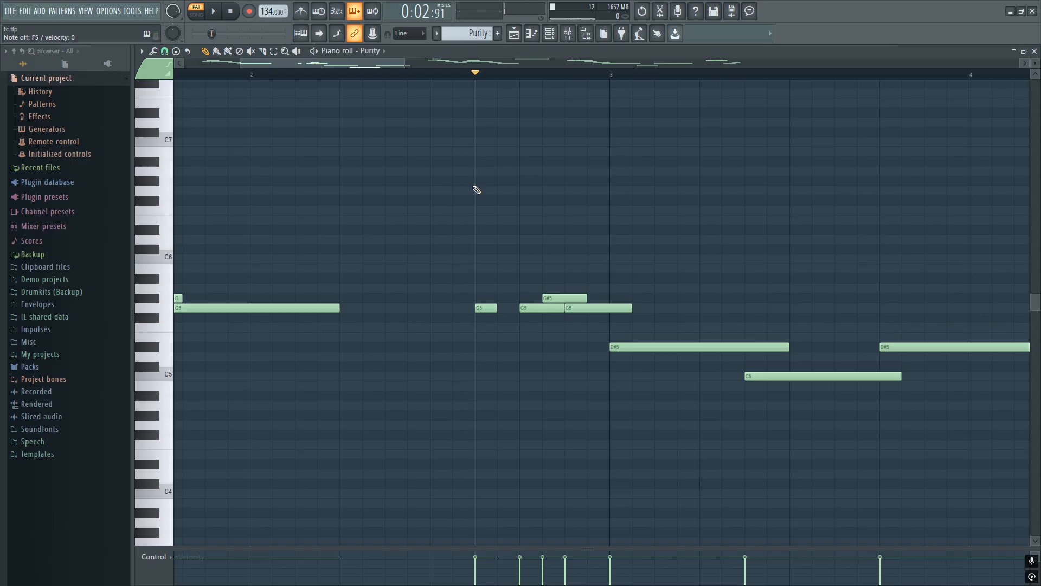
scroll(398, 266, "down", 6)
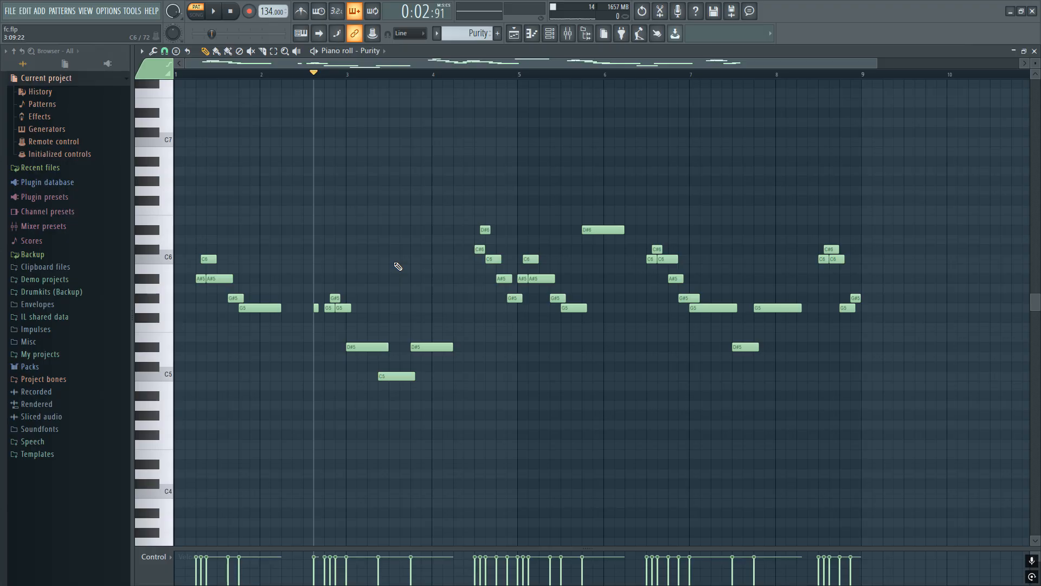
scroll(420, 264, "up", 3)
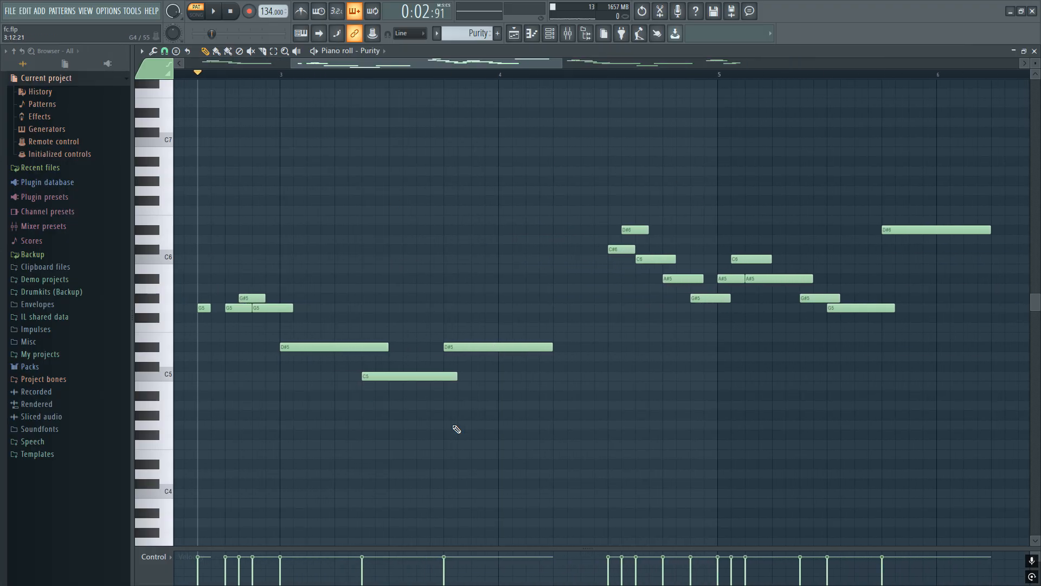
scroll(412, 238, "down", 3)
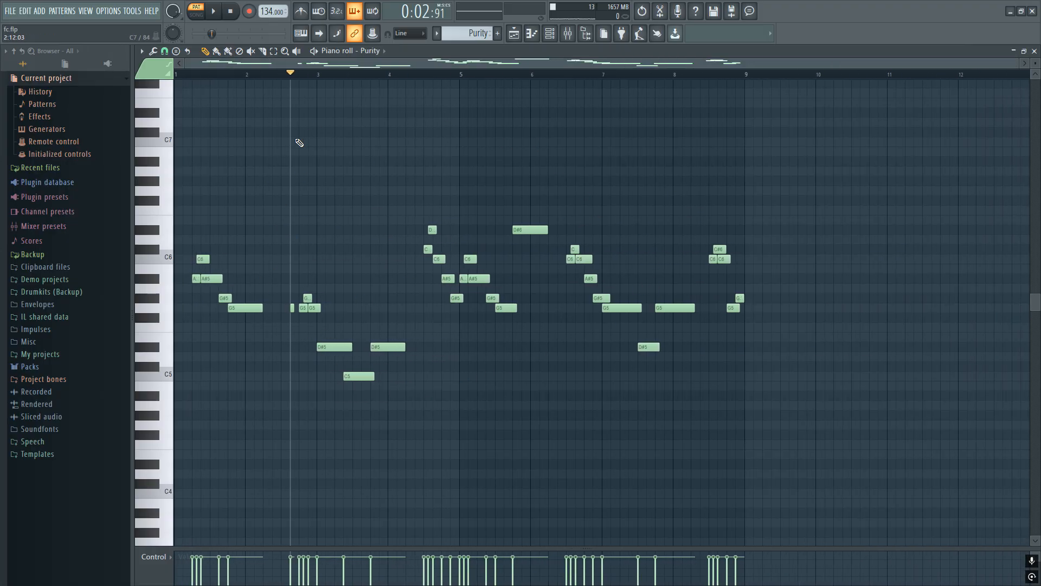
scroll(384, 353, "up", 3)
Play the Purity melody from the phrase in the middle of bar 4, follow its notes through bar 8, and stop playback
key("space")
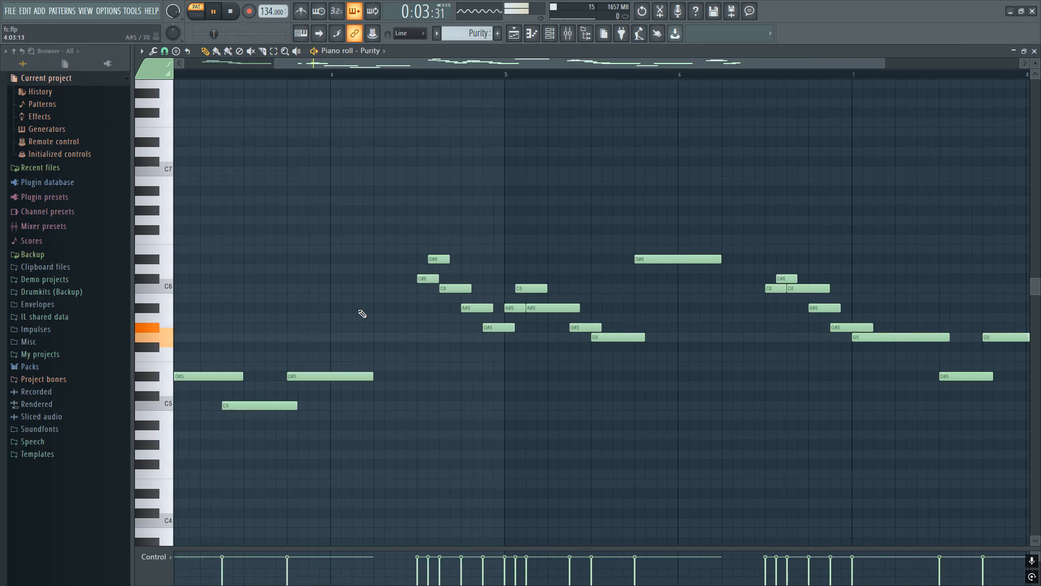
scroll(391, 272, "up", 3)
left_click(372, 75)
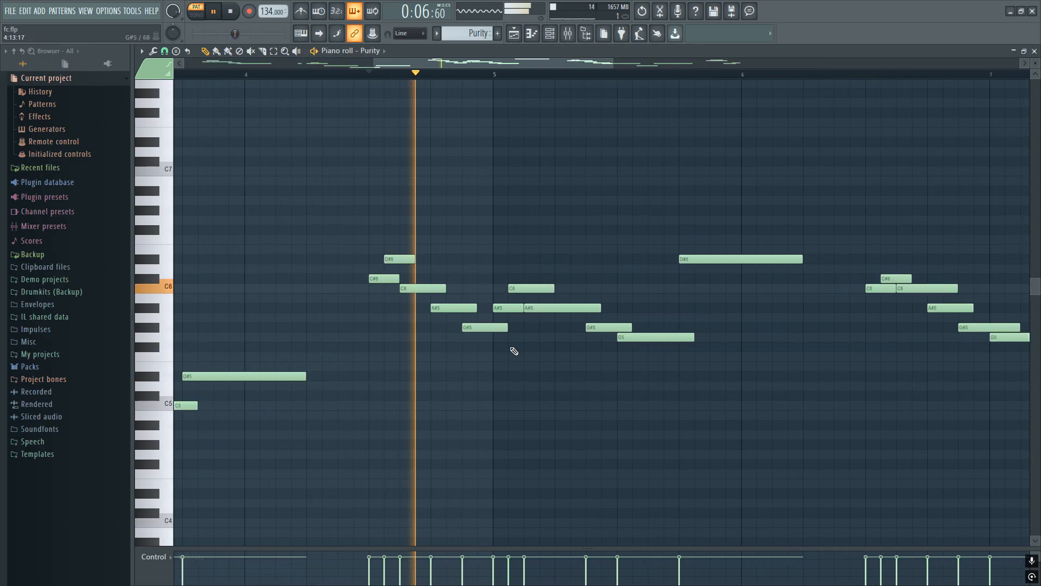
scroll(536, 361, "down", 3)
scroll(540, 362, "up", 3)
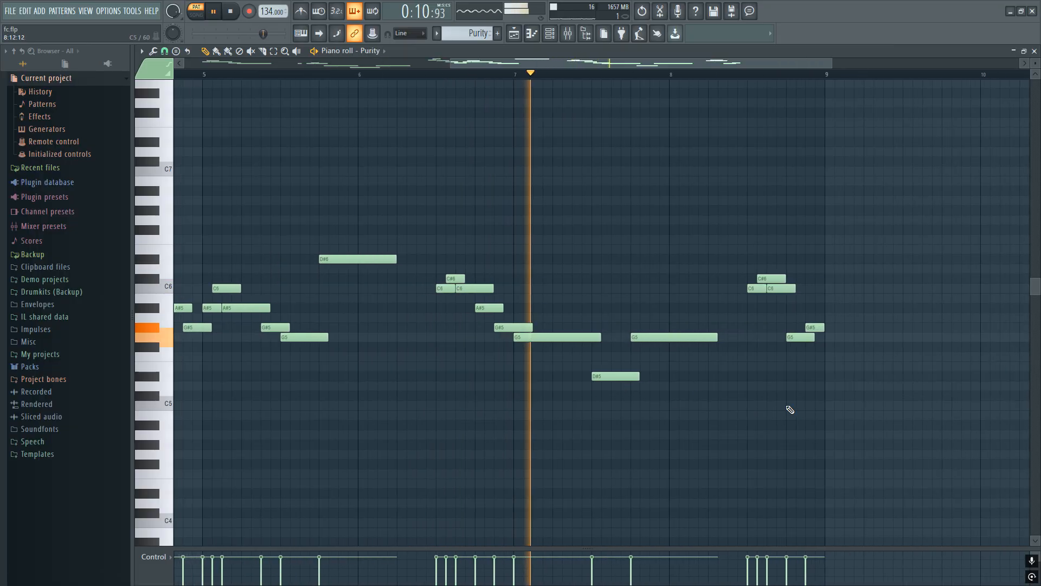
scroll(819, 414, "down", 2)
scroll(867, 421, "up", 4)
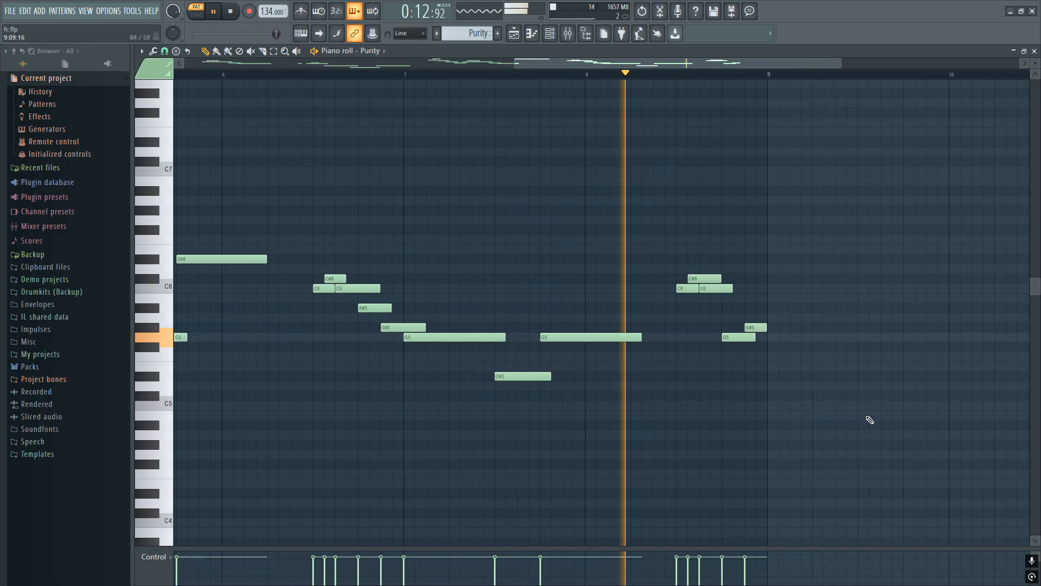
scroll(721, 395, "down", 5)
key("space")
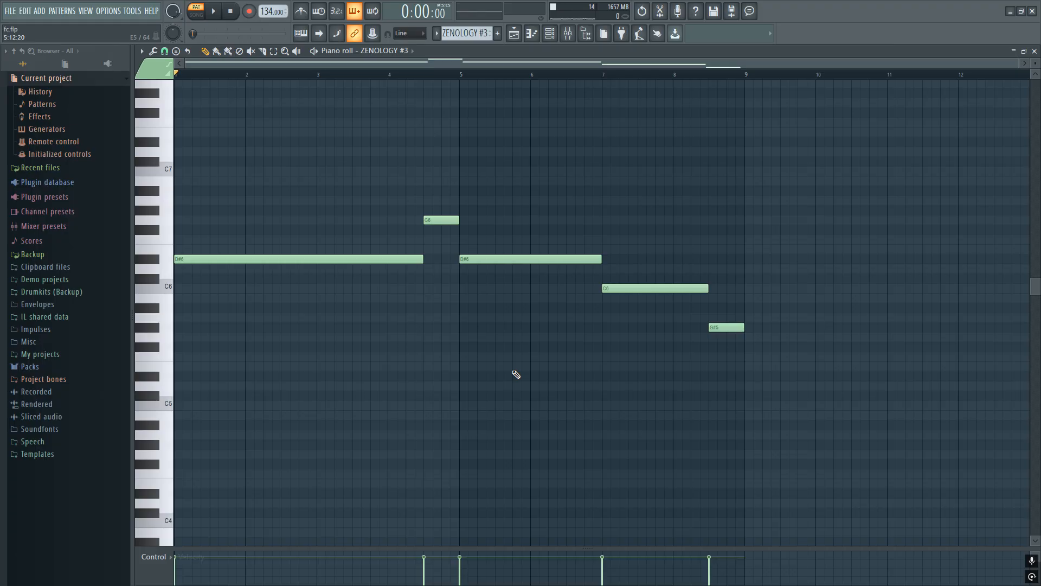
Try doubling all ZENOLOGY #3 notes one octave lower, and delete the lower copies
key("ctrl+a")
key("ctrl+c")
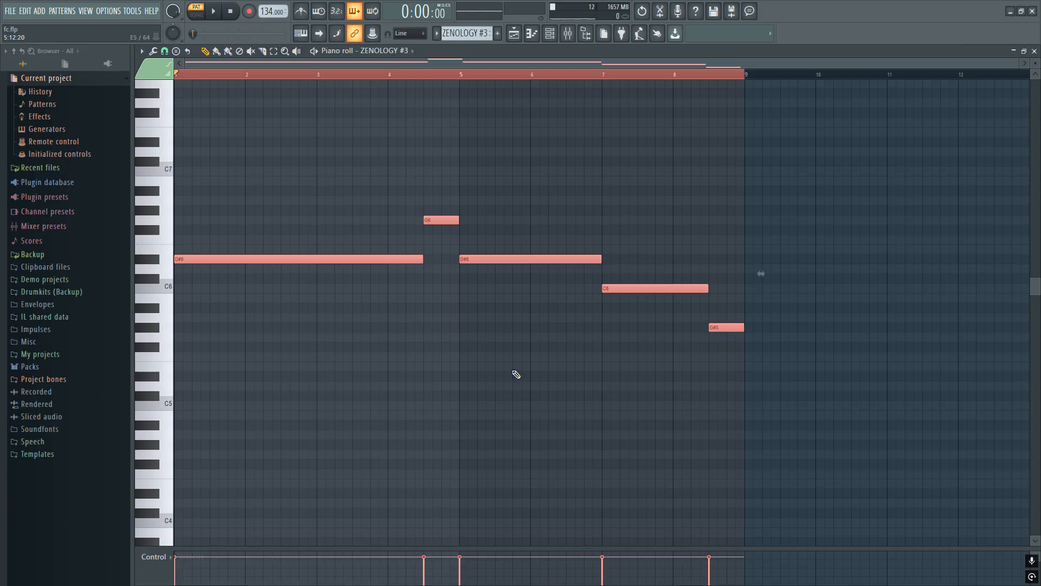
key("ctrl+v")
key("ctrl+Down")
left_click_drag(416, 376, 411, 375)
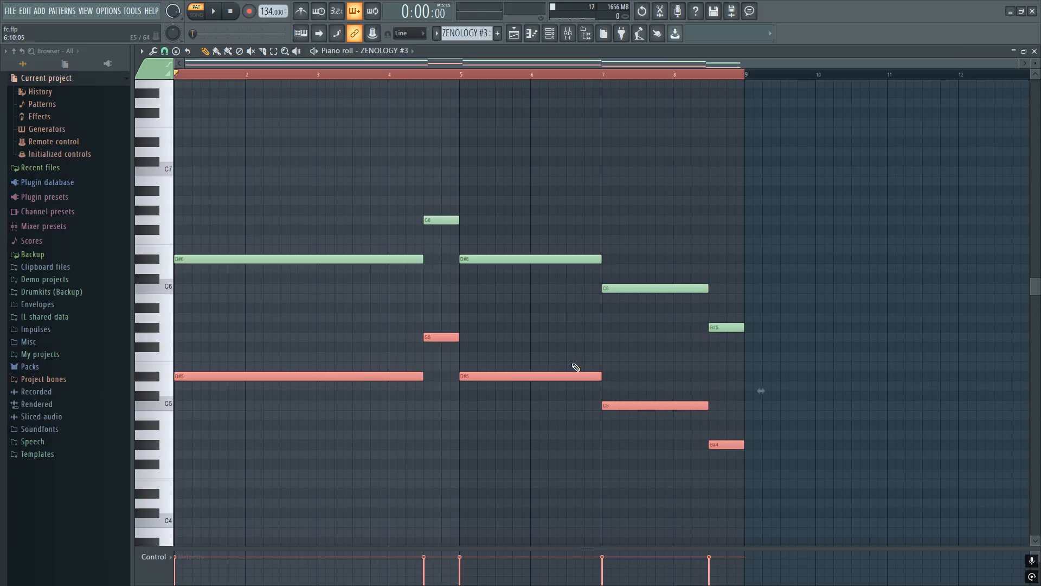
key("Delete")
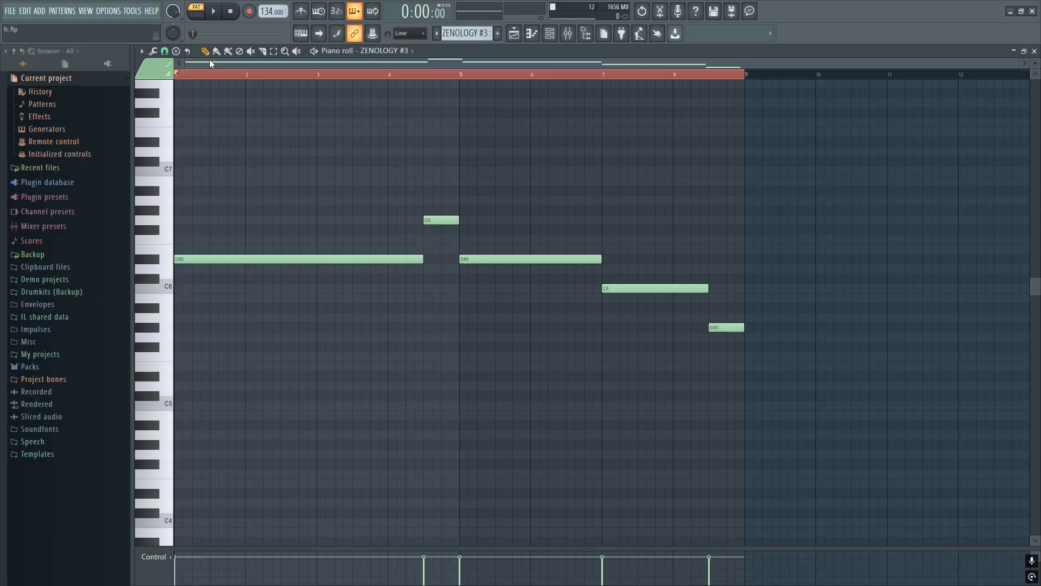
Play the ZENOLOGY #3 part, inspect its instrument's preset and preset browser, and close the plugin
key("space")
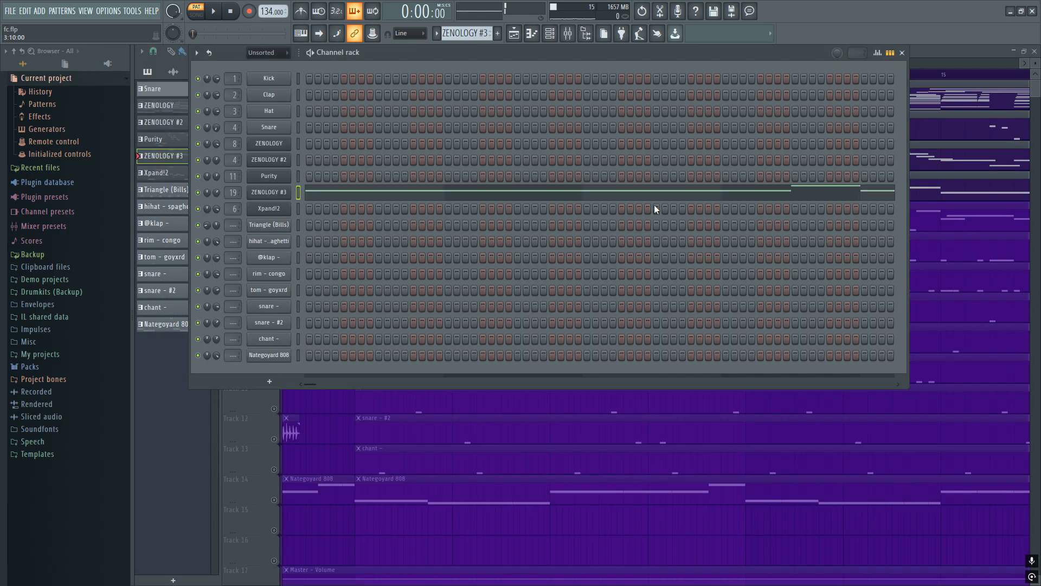
left_click(269, 192)
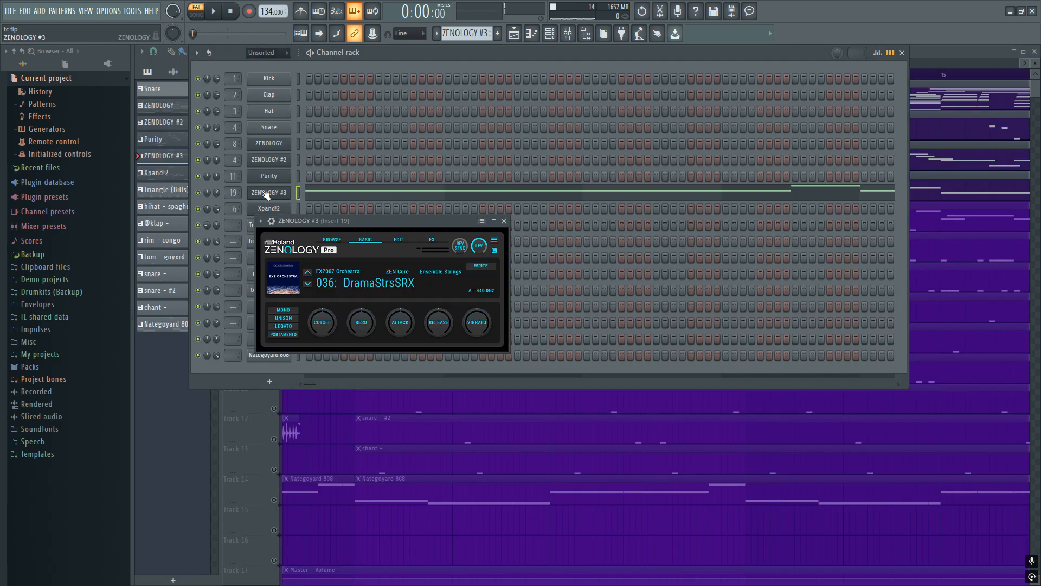
left_click(437, 274)
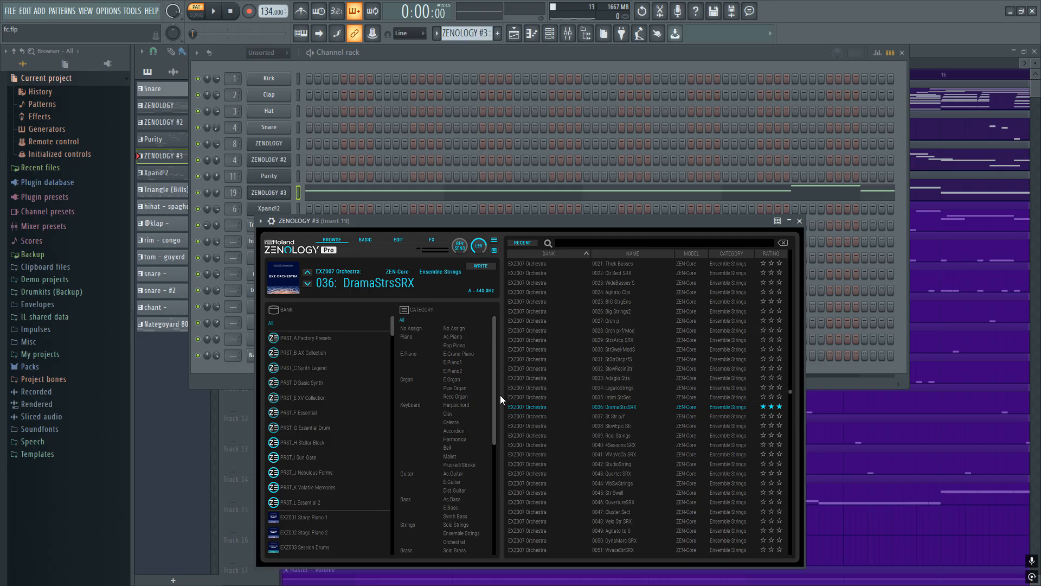
left_click(800, 222)
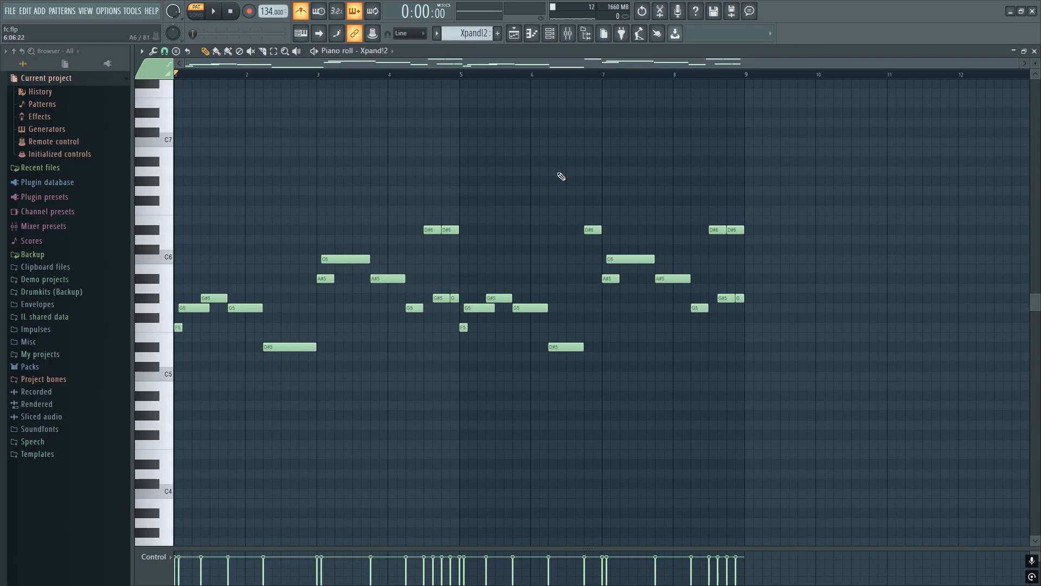
Open the Xpand!2 instrument from the channel rack, inspect its preset and part settings, and close it
key("Escape")
left_click(550, 34)
left_click(289, 208)
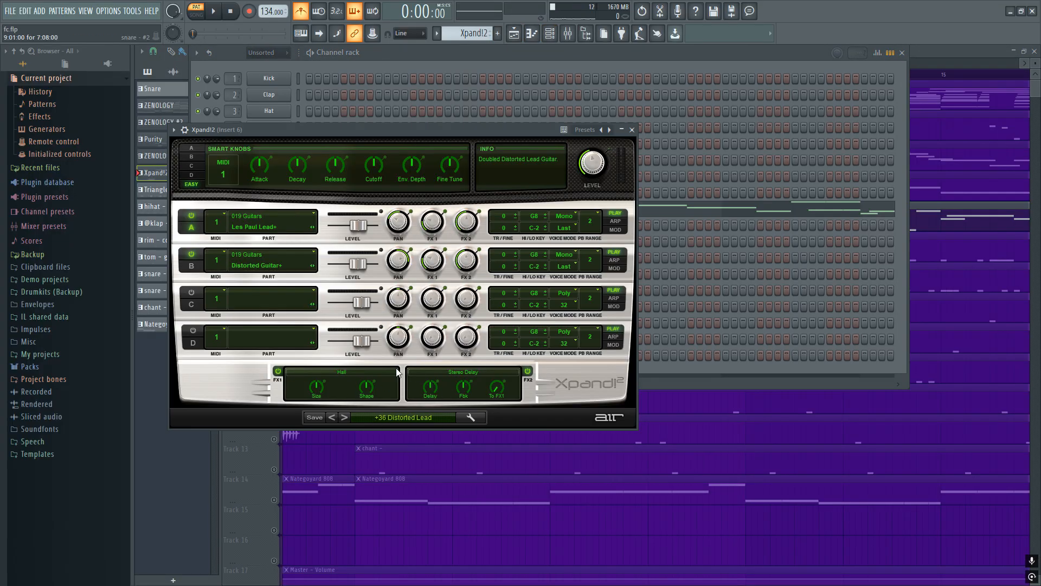
left_click(632, 129)
Reopen the Xpand!2 piano roll, play its eight-bar melody on its own, and stop playback
left_click(331, 214)
scroll(300, 211, "down", 2)
scroll(490, 358, "up", 2)
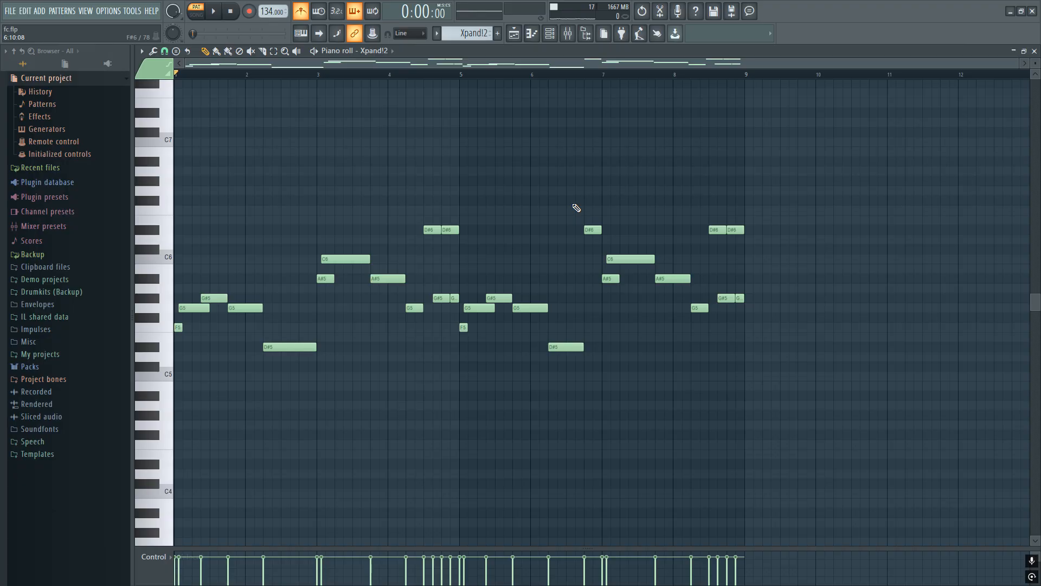
key("space")
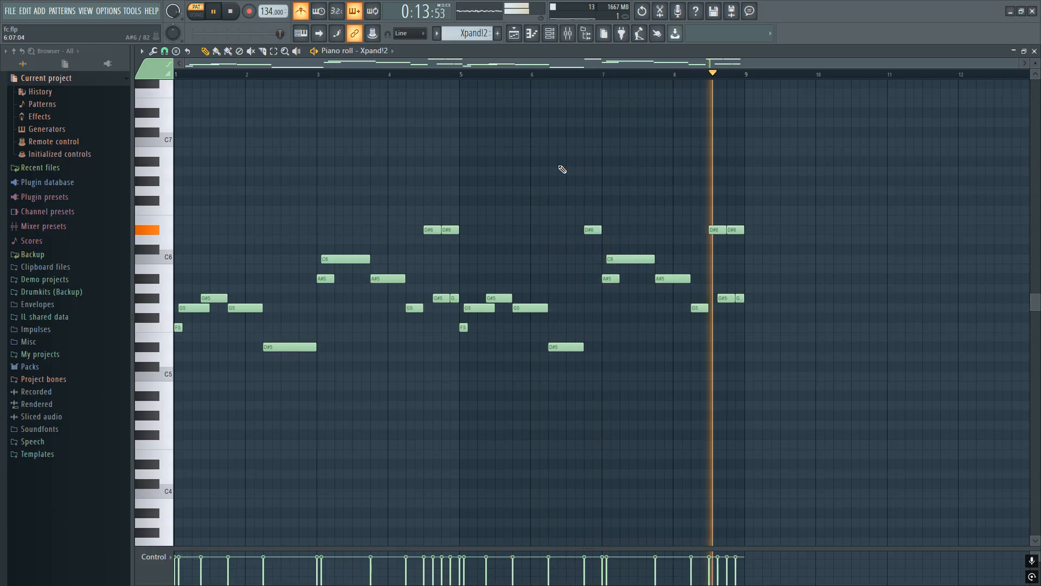
key("space")
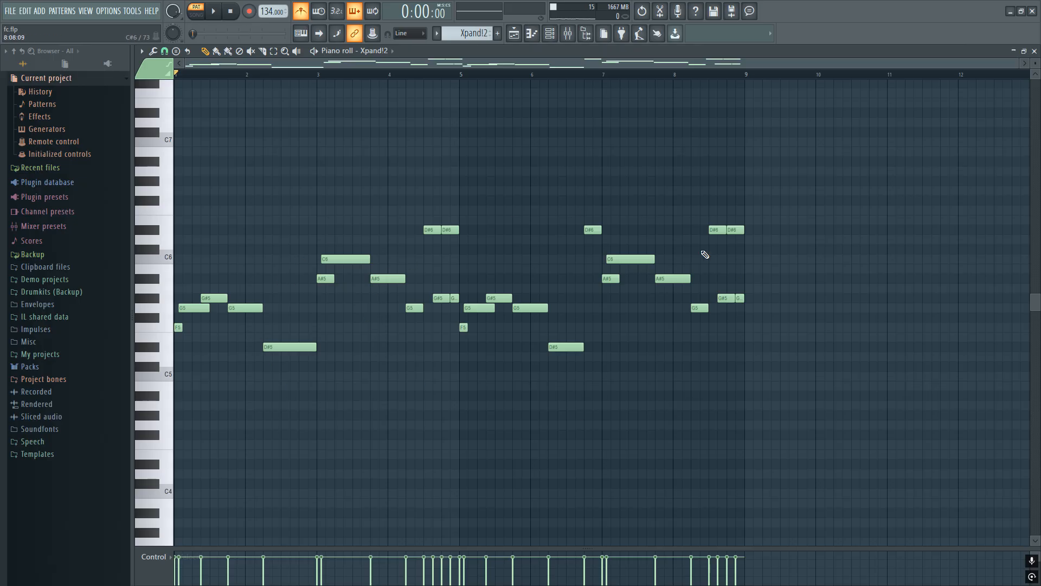
Return to the playlist and play the Purity and Xpand!2 tracks together in song mode from bar 9, and stop playback
key("F5")
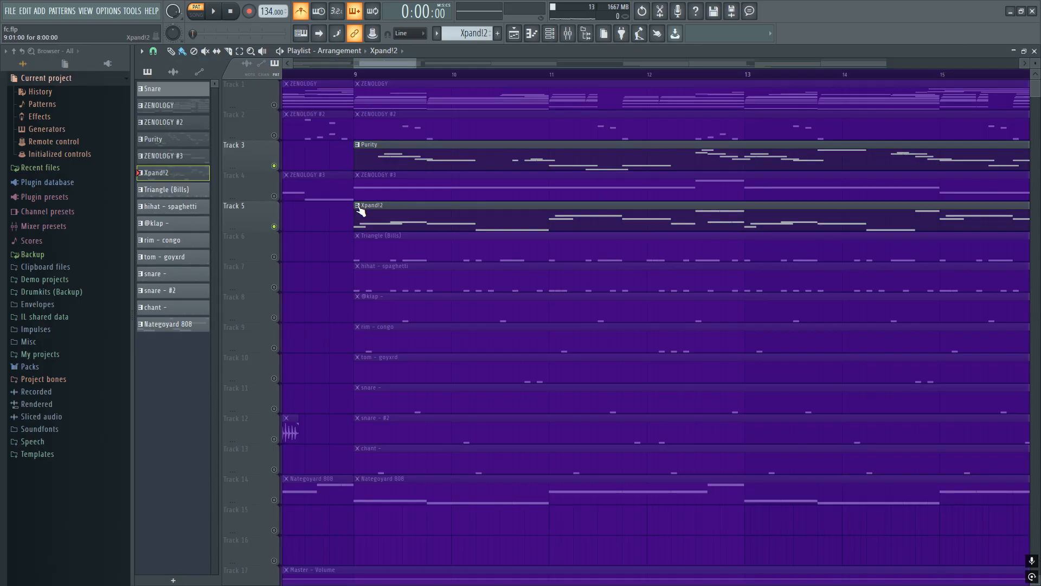
left_click(347, 72)
left_click(352, 72)
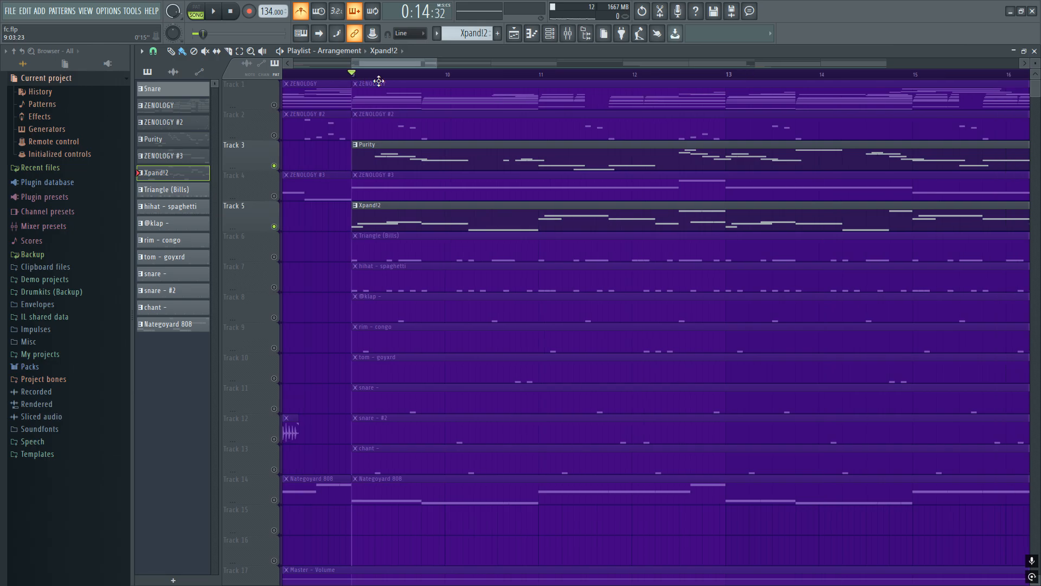
scroll(448, 139, "down", 3)
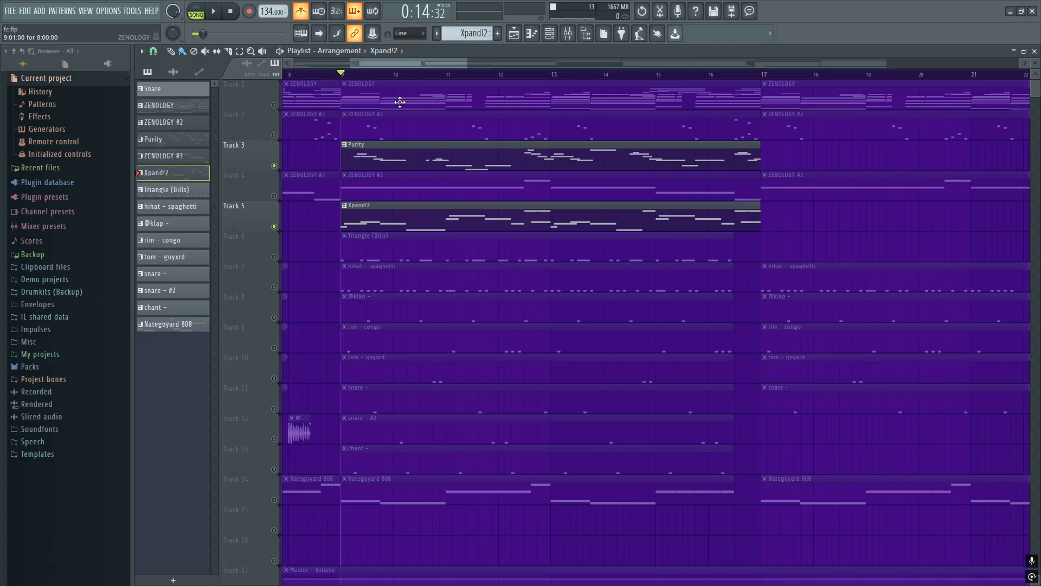
key("space")
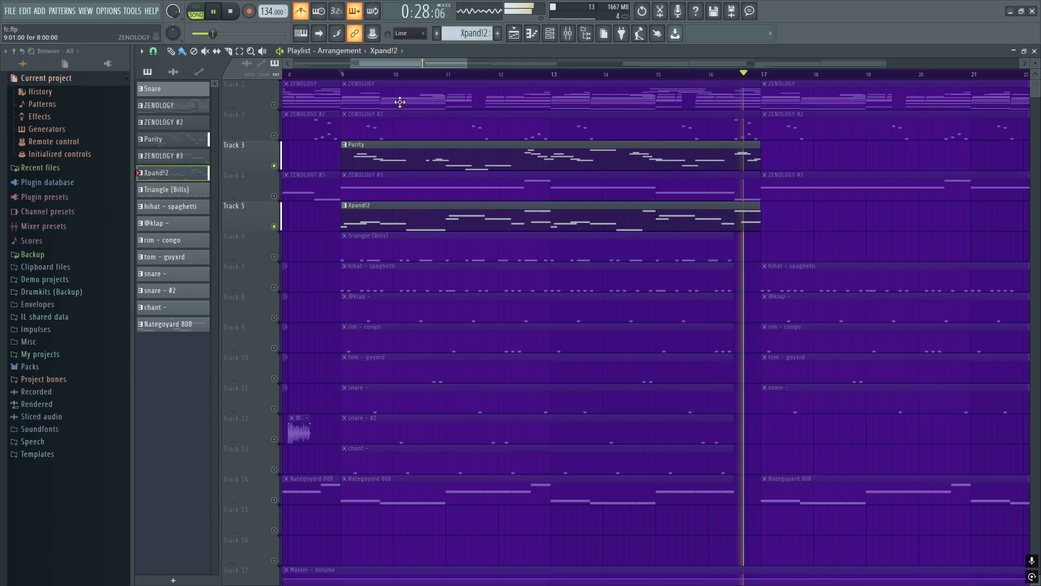
key("space")
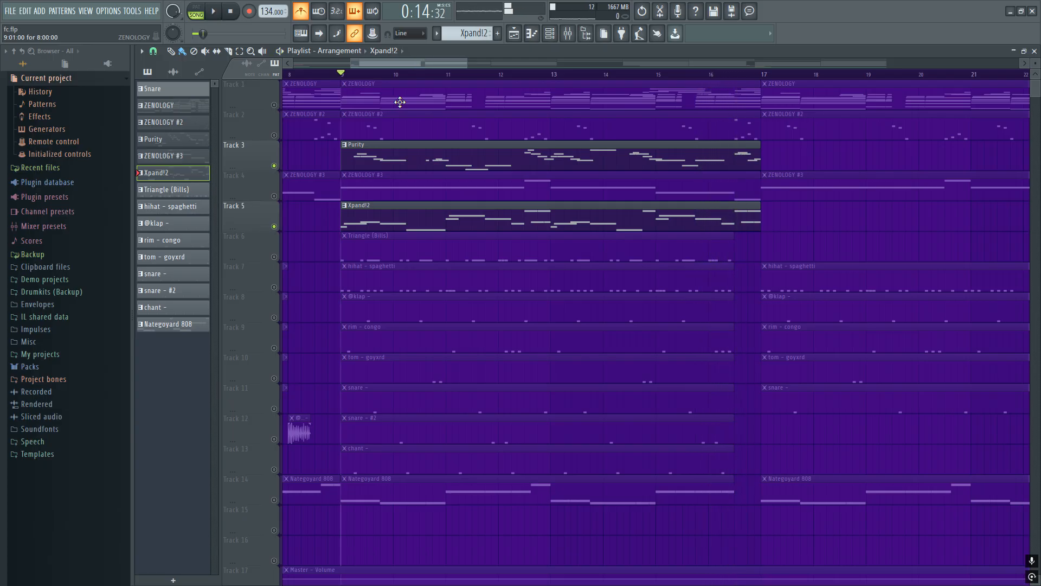
Inspect the Fruity parametric EQ 2 curve on the ZENOLOGY channel's mixer insert 8, and close the EQ and mixer
key("F6")
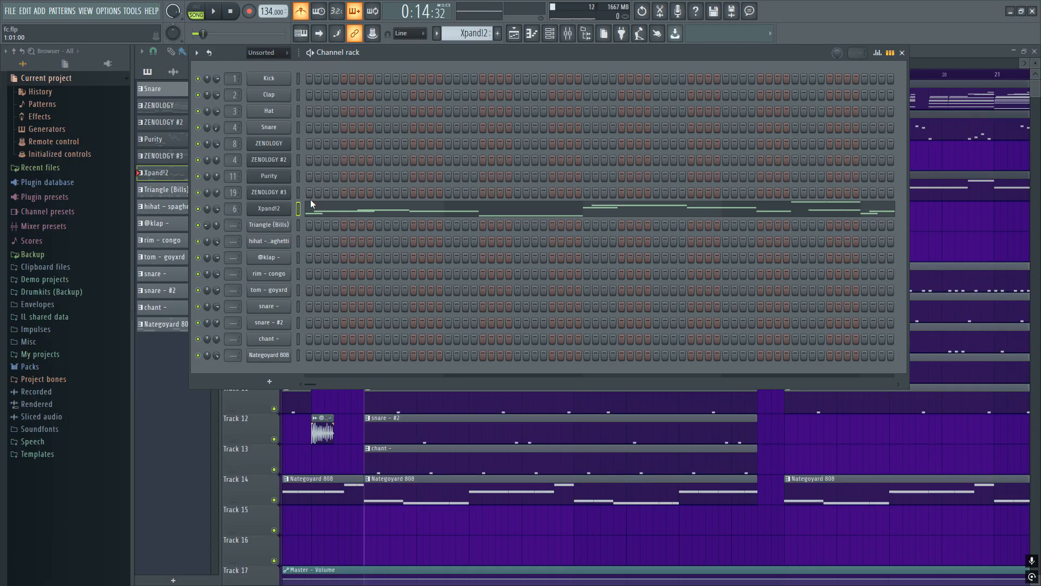
double_click(235, 146)
left_click(949, 171)
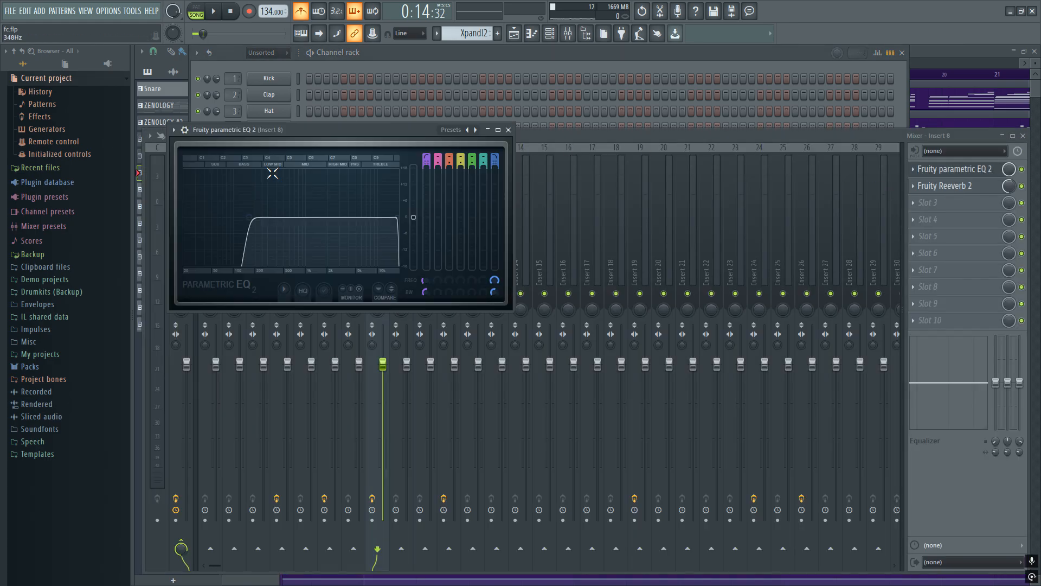
left_click(508, 130)
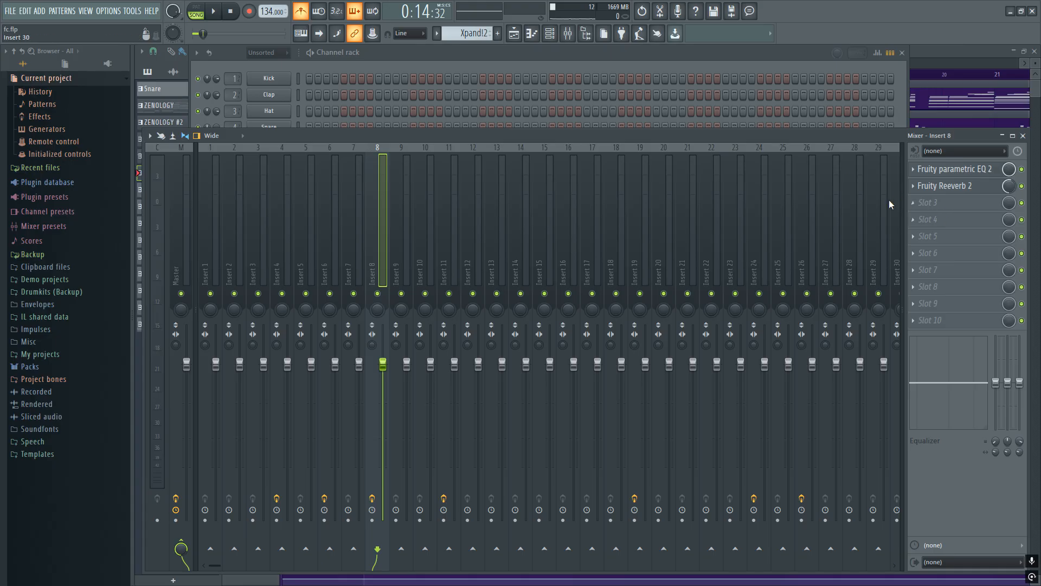
left_click(1022, 135)
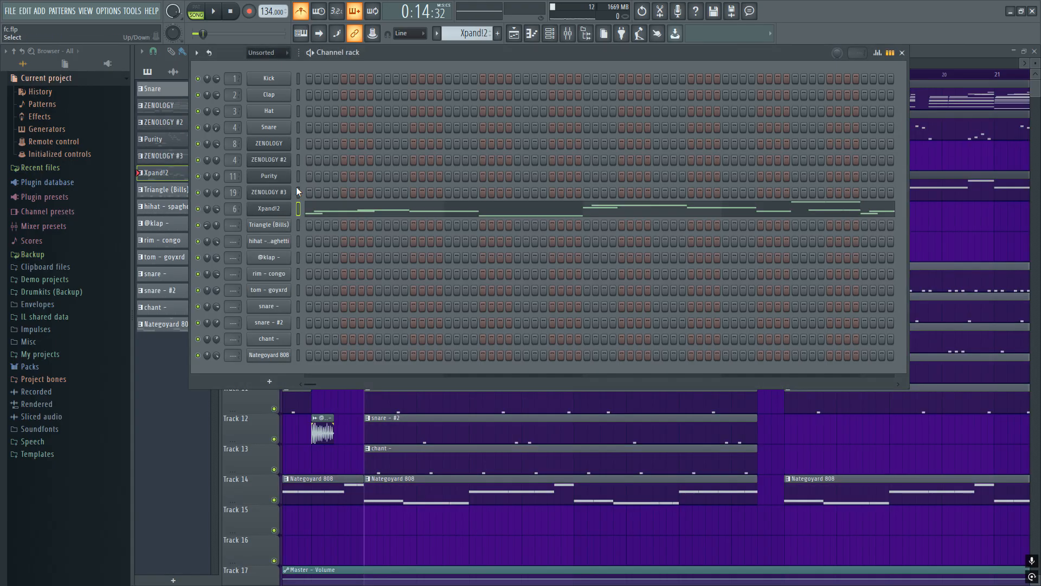
Inspect the Fruity parametric EQ 2 curve on the Purity channel's mixer insert 11, and return to the playlist
double_click(231, 174)
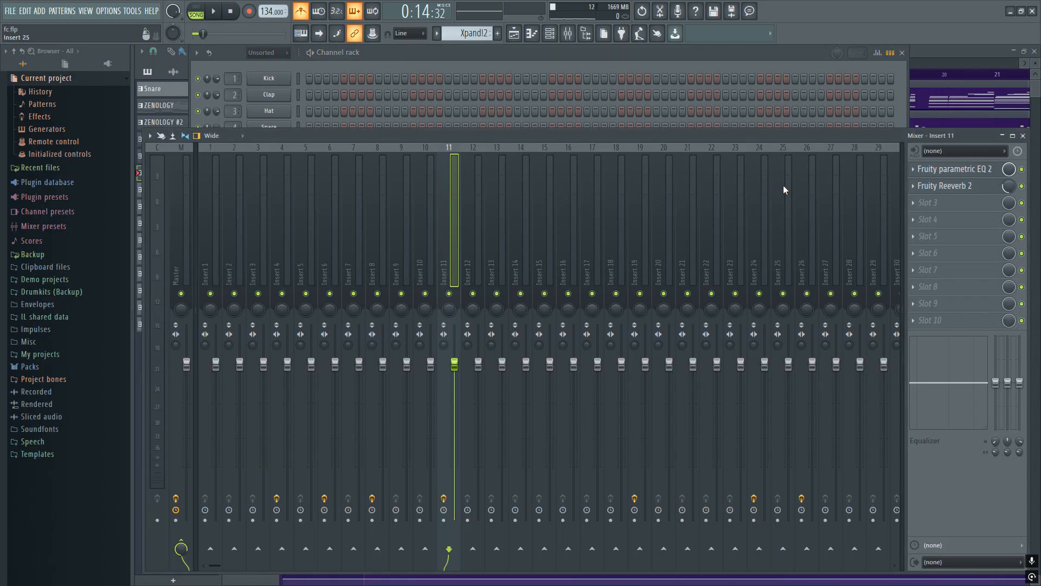
left_click(960, 170)
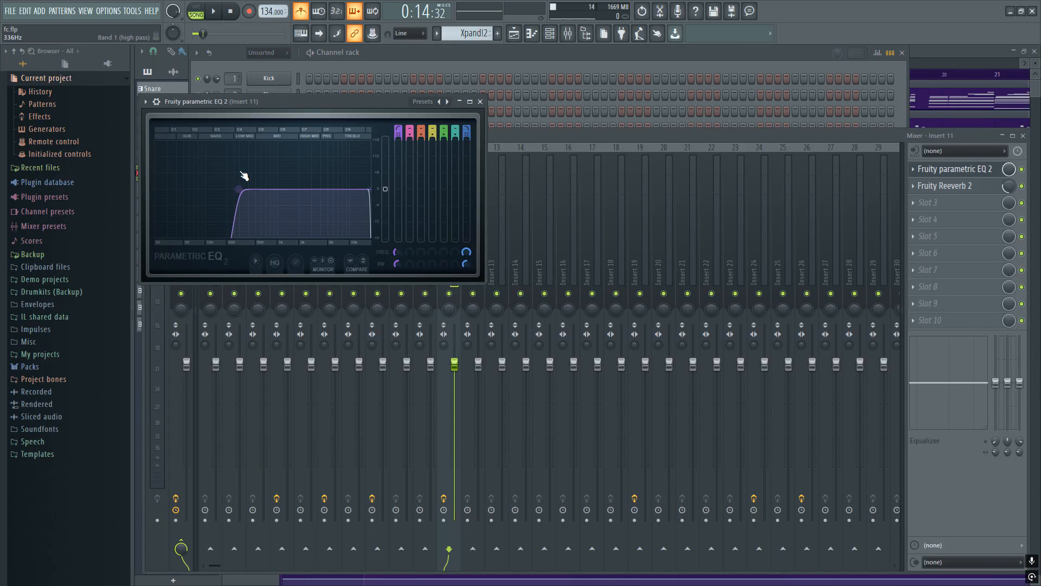
left_click(480, 101)
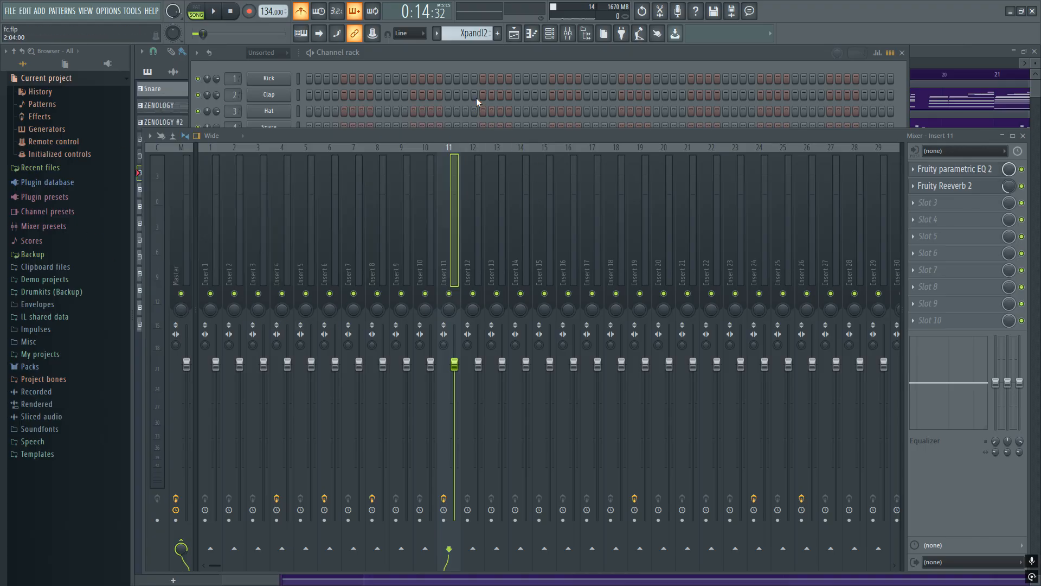
key("F9")
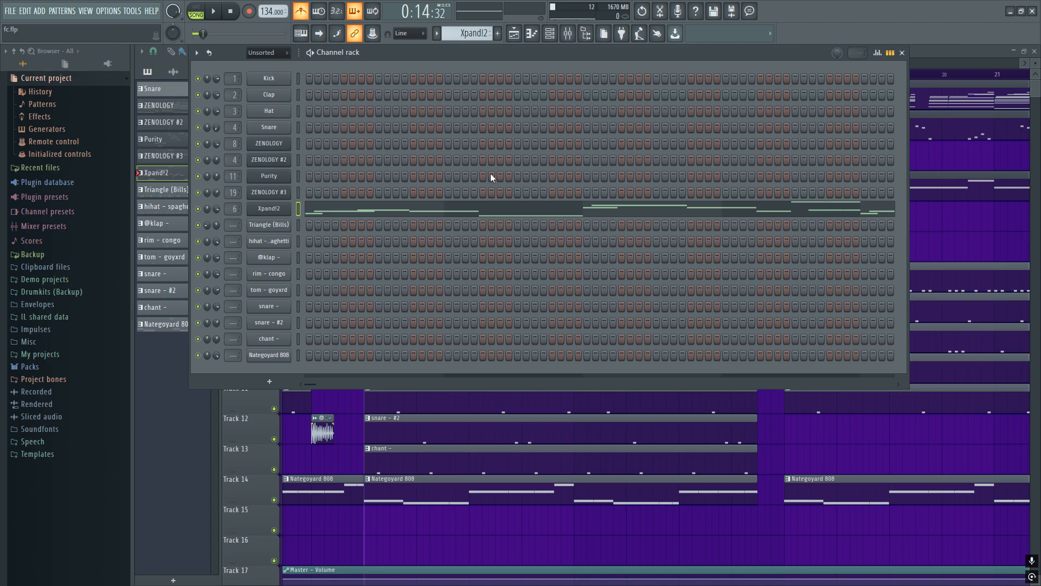
key("F6")
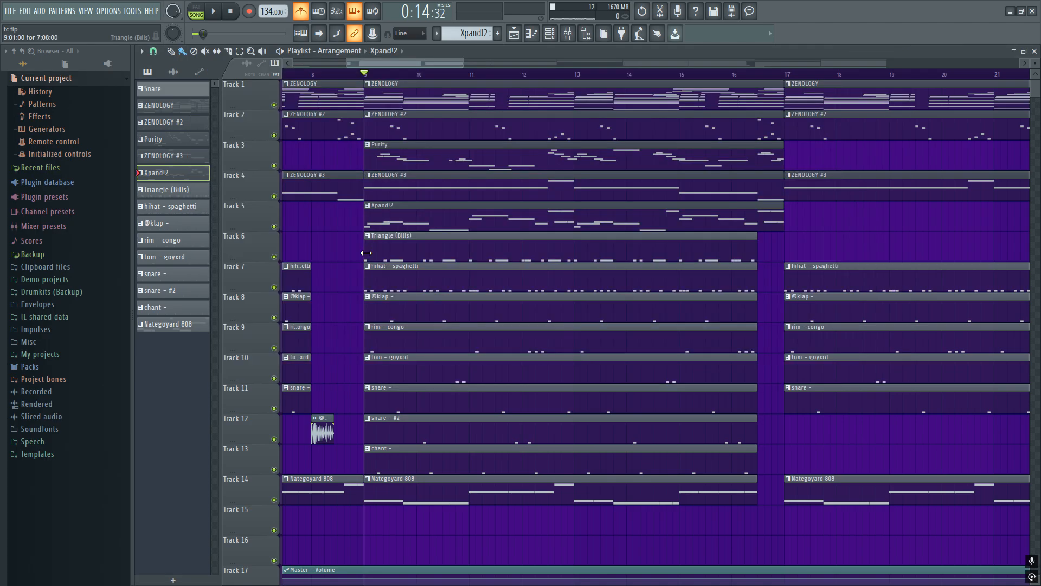
Play the five melody tracks together from bar 9 of the song, and stop playback
key("space")
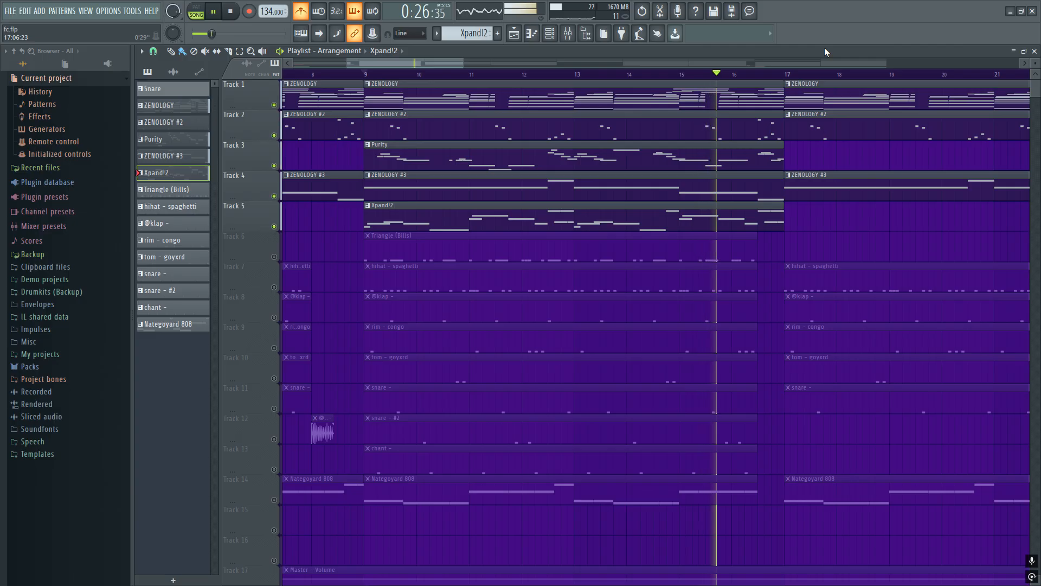
key("space")
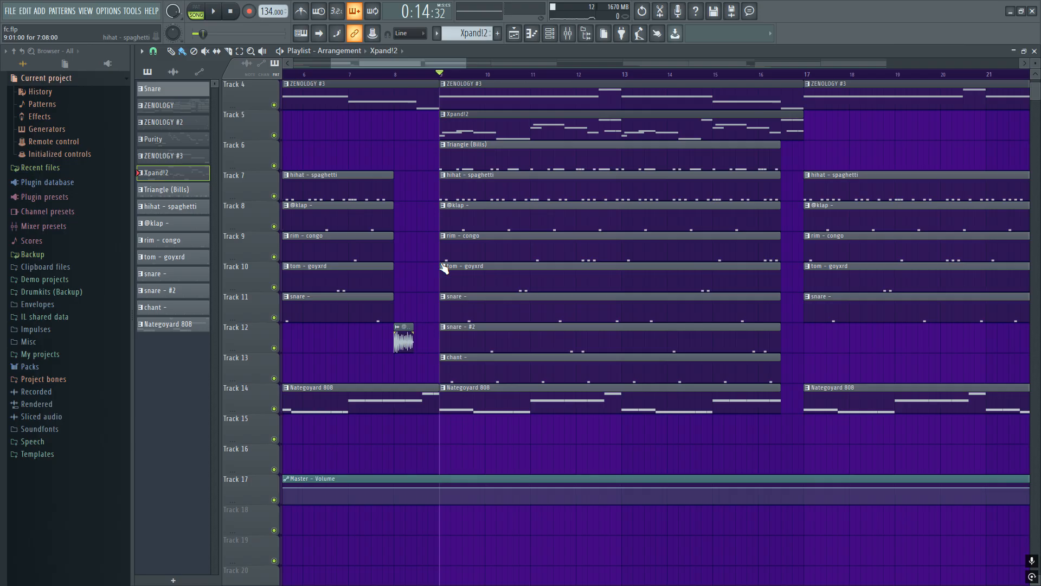
Inspect the Master channel's effect chain in the mixer, and return to the playlist
scroll(442, 266, "up", 3)
key("F9")
left_click(185, 154)
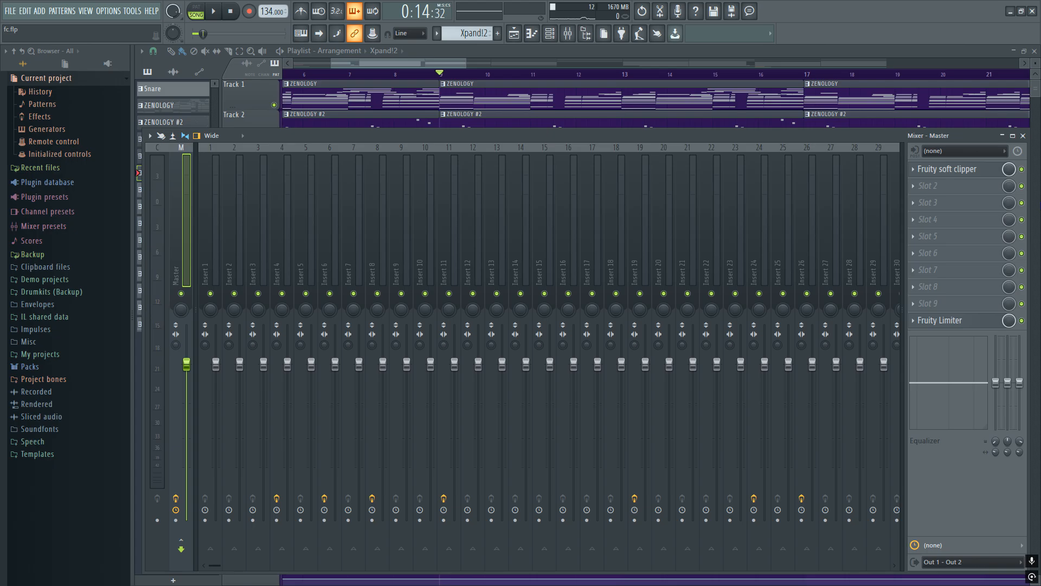
left_click(1023, 136)
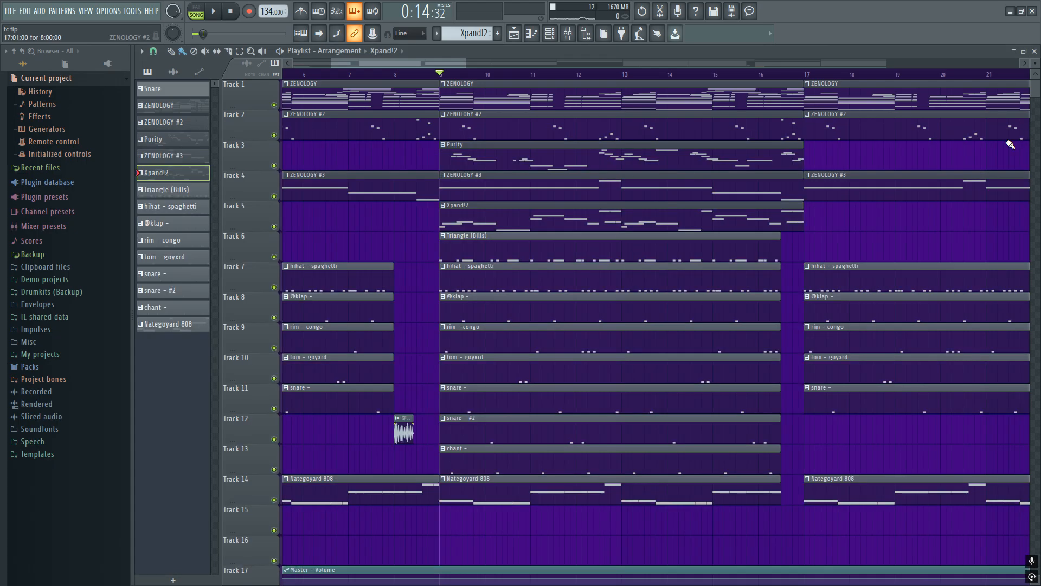
Solo the Triangle (Bills) track and unmute tracks 7 to 14, isolating the drums and the Nategoyard 808
right_click(274, 256)
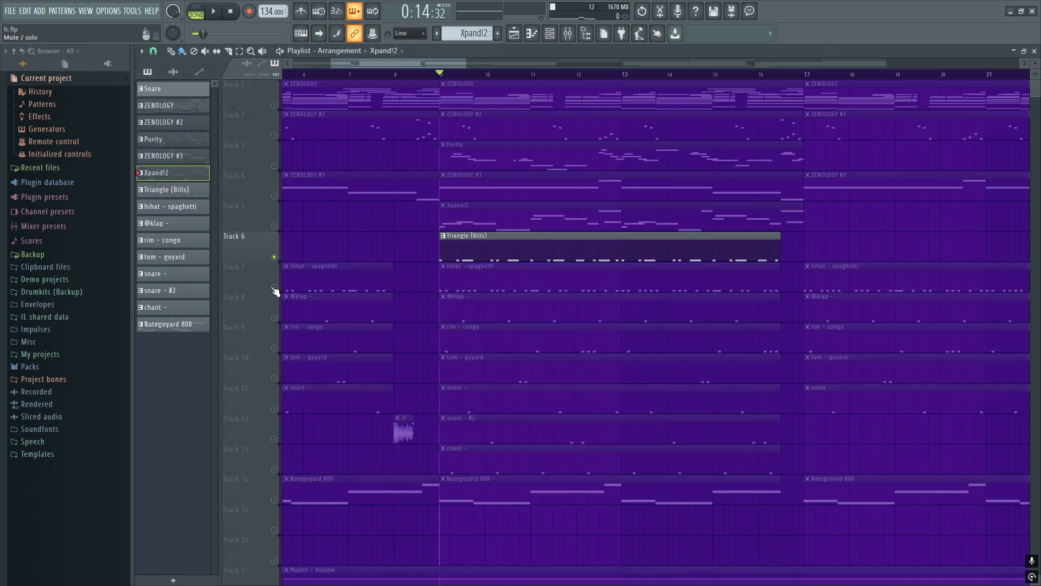
left_click(274, 287)
left_click(273, 257)
left_click(274, 317)
left_click(274, 348)
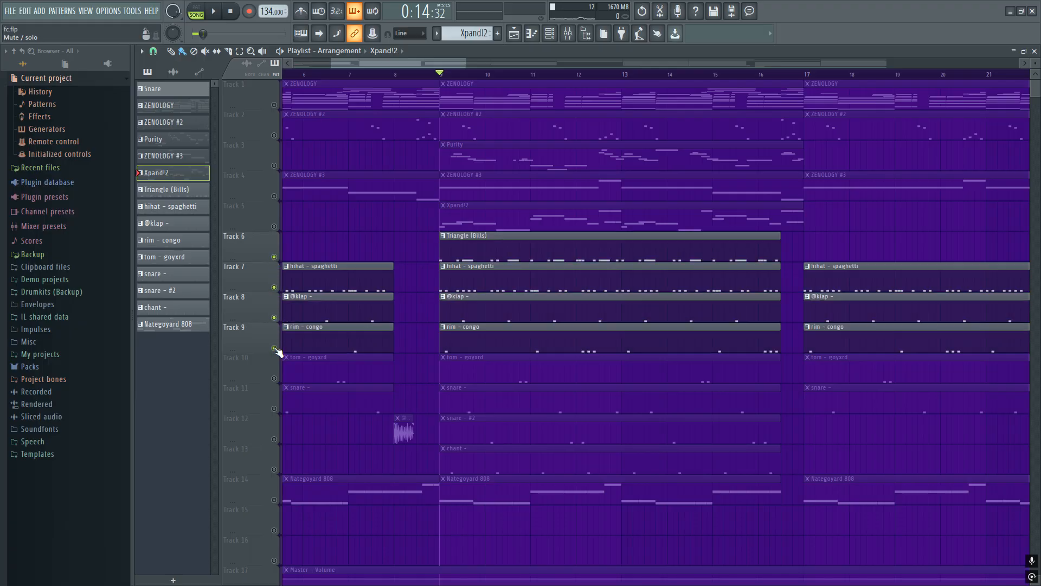
left_click(274, 378)
left_click(274, 408)
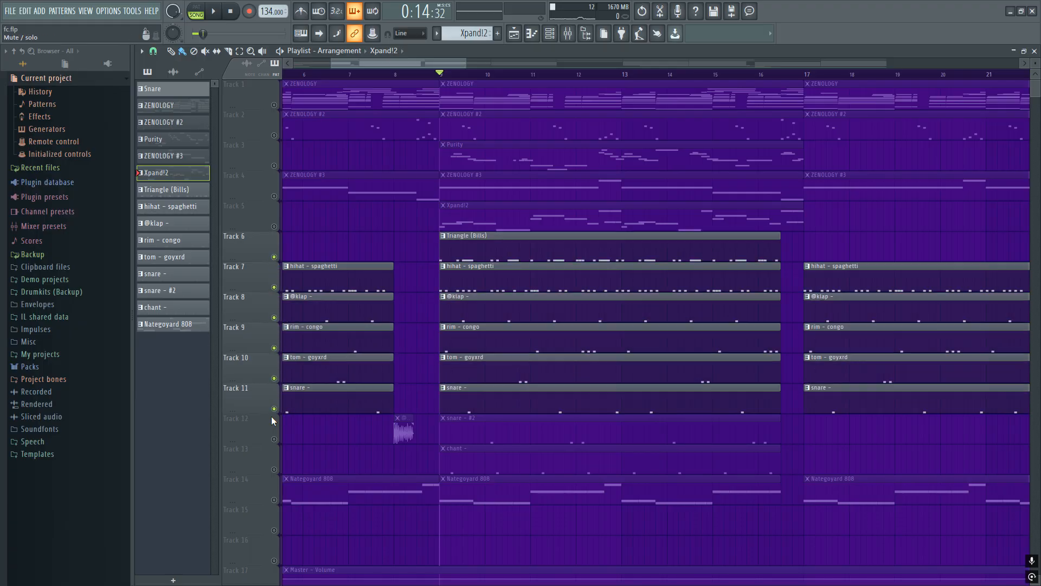
left_click(274, 439)
left_click(274, 469)
left_click(274, 499)
Play the isolated drum and 808 tracks from bar 9, and stop playback
scroll(463, 332, "up", 5)
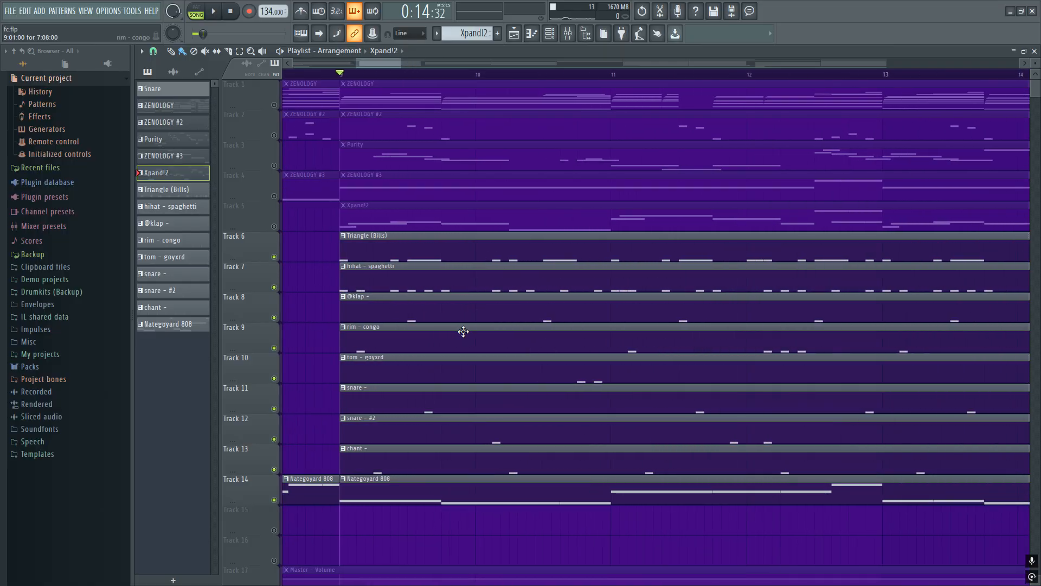
scroll(463, 331, "down", 3)
key("space")
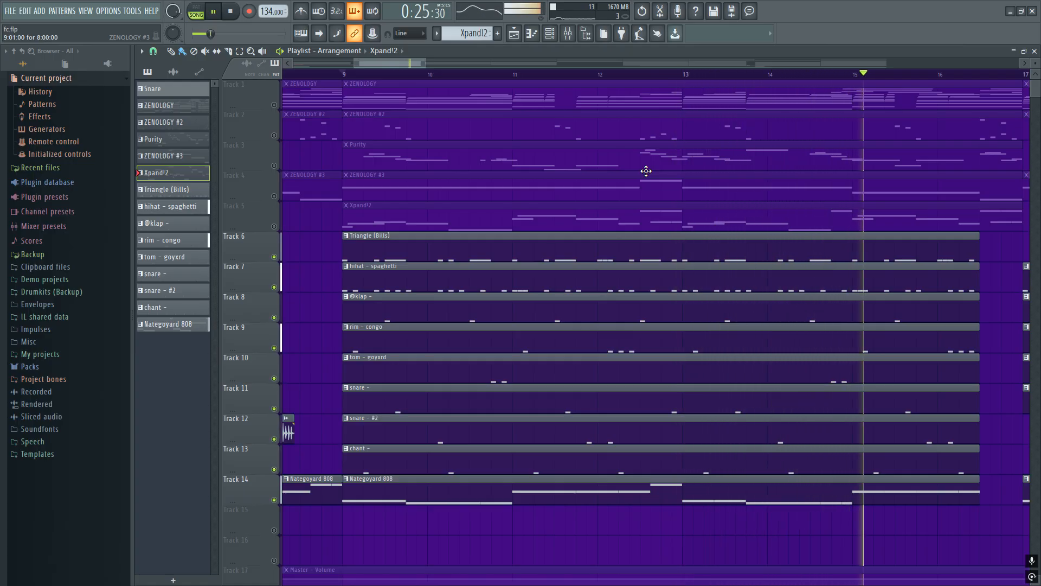
key("space")
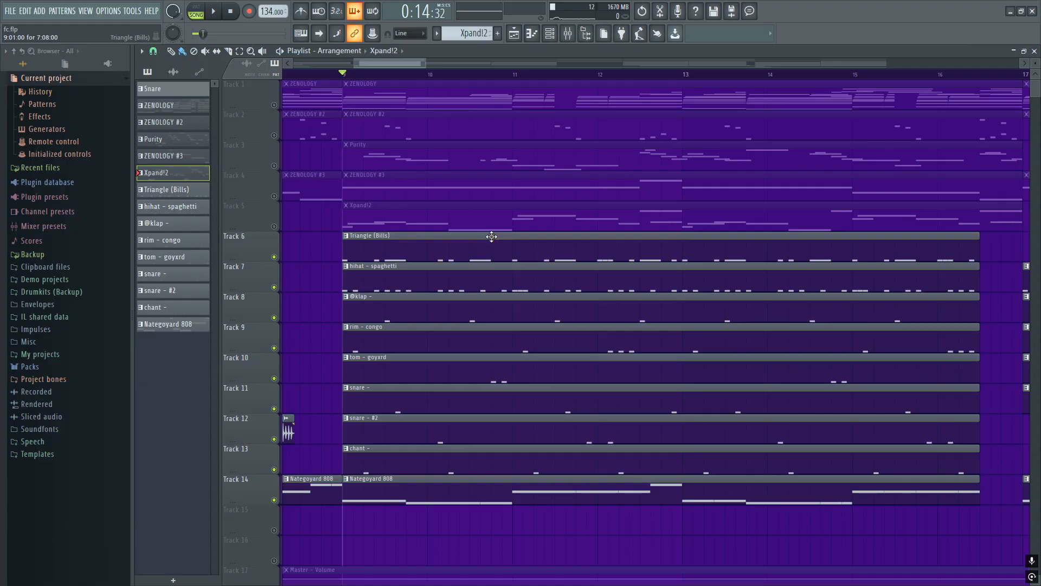
Open the hihat - spaghetti piano roll, play its pattern on its own, then stop playback and return to the playlist
double_click(497, 262)
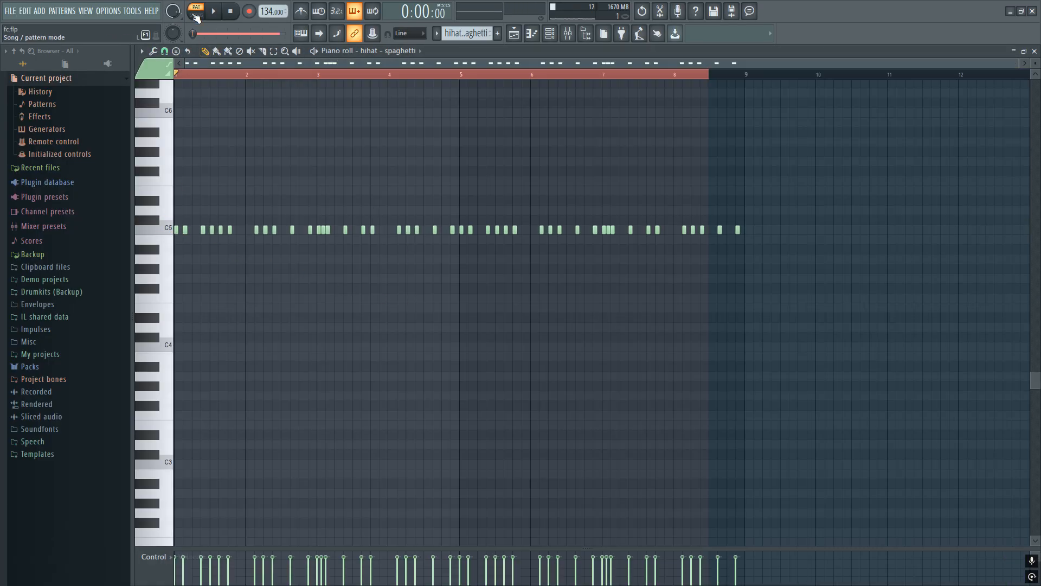
key("space")
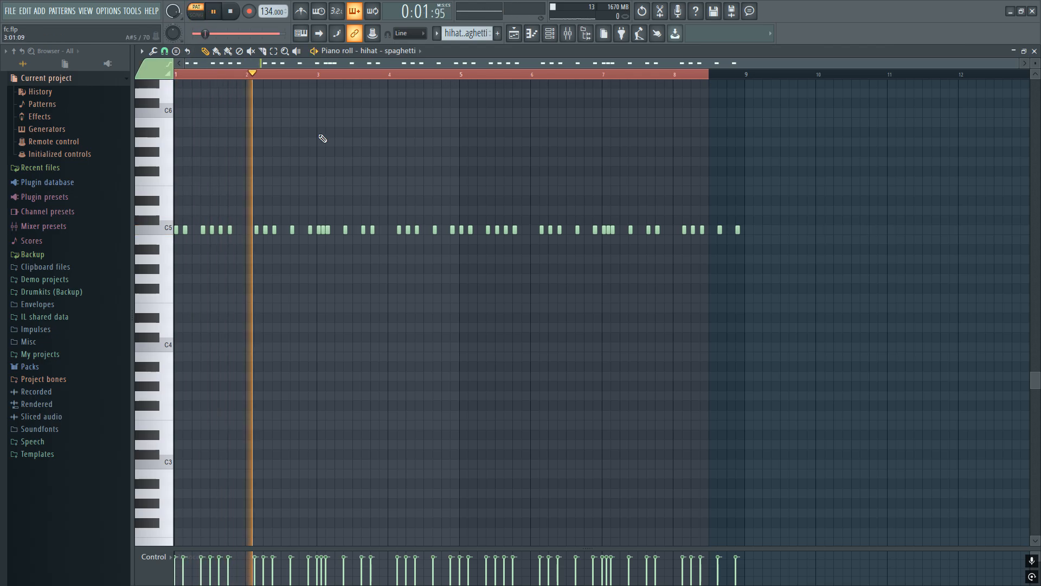
key("Escape")
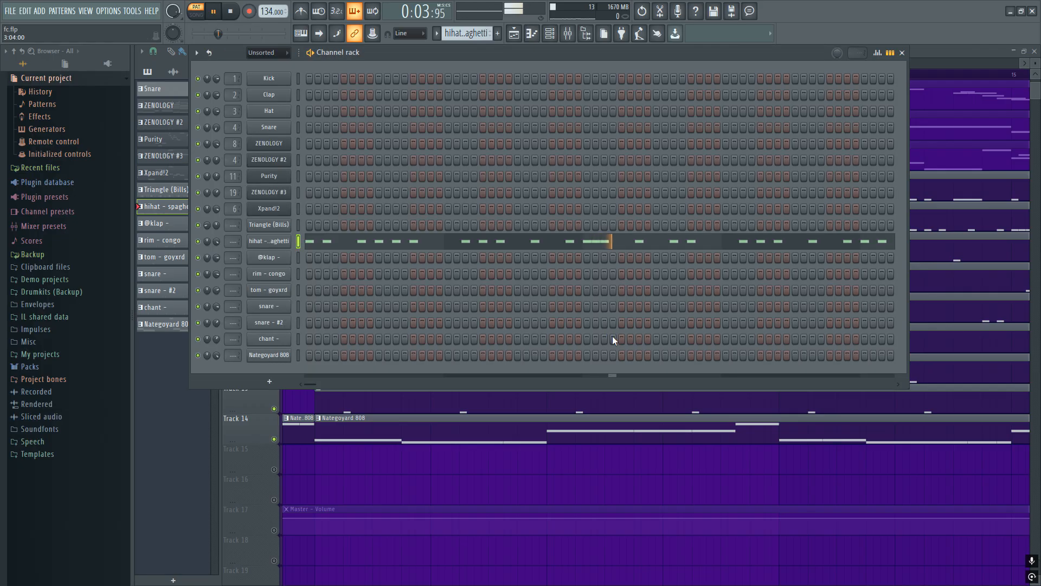
key("Escape")
key("space")
scroll(308, 268, "up", 2)
right_click(271, 229)
left_click(299, 206)
right_click(274, 257)
left_click(274, 226)
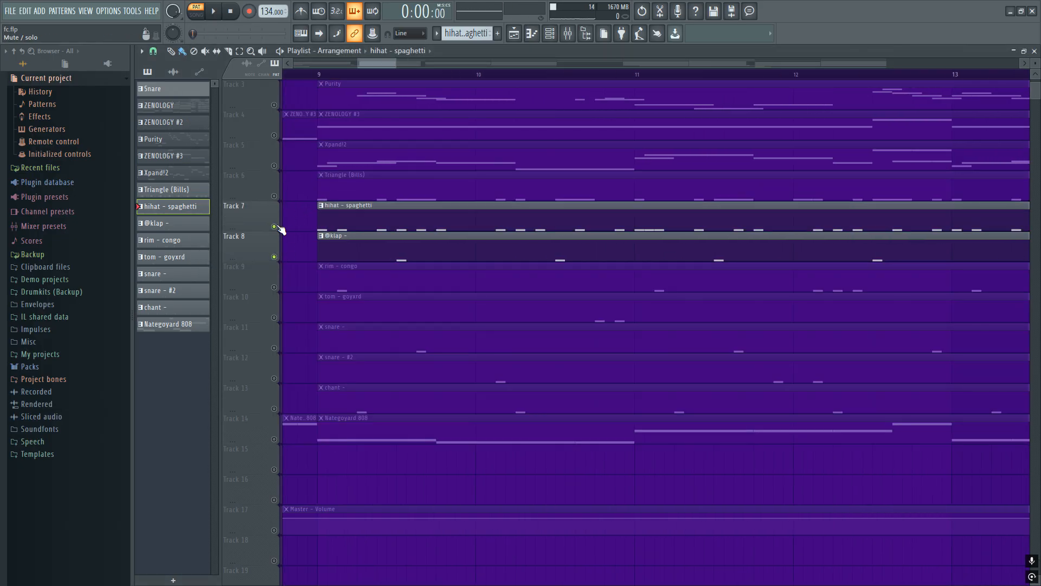
Play the hihat and clap tracks together in song mode from bar 9, and stop playback
left_click(327, 76)
scroll(432, 277, "down", 2)
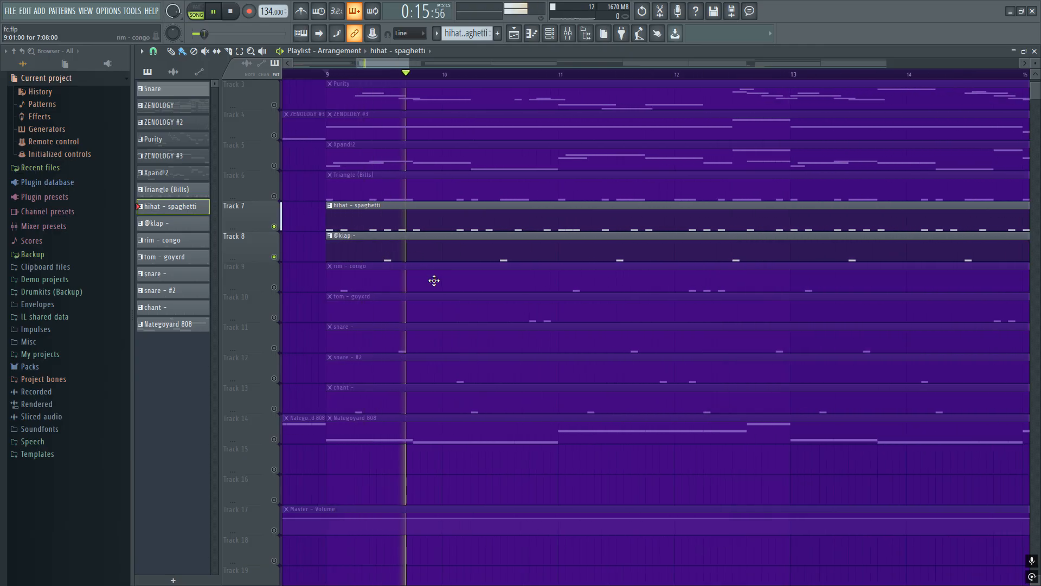
scroll(699, 308, "up", 1)
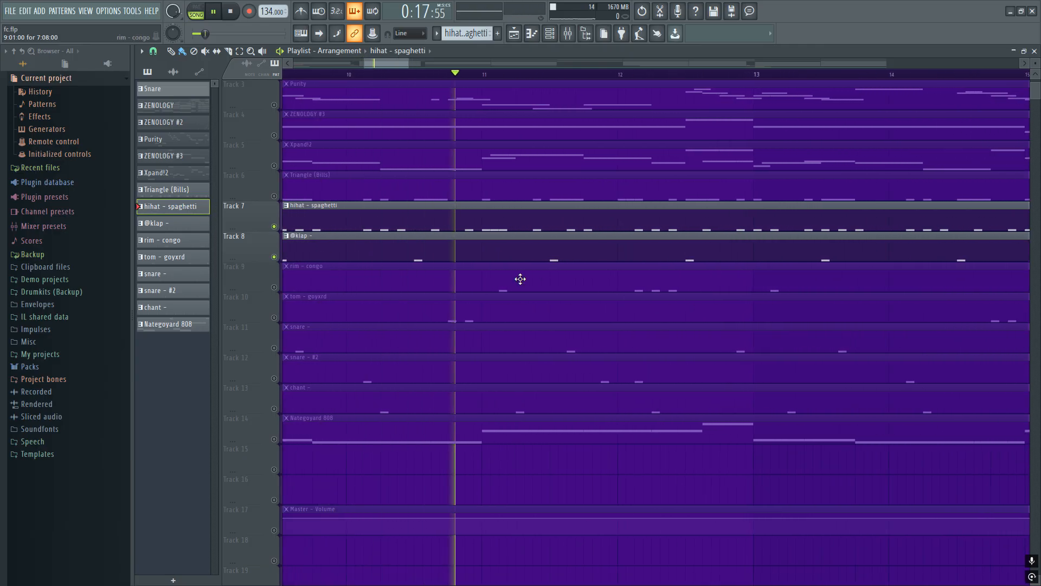
scroll(520, 279, "down", 2)
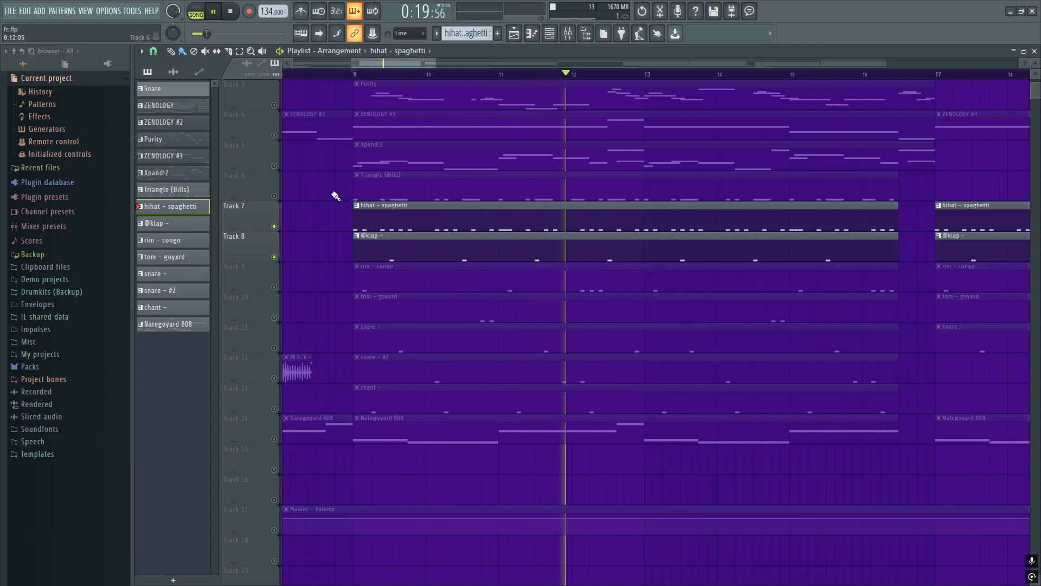
key("space")
Unmute the rim - congo and tom - goyxrd tracks, and briefly play the section from within bar 10
scroll(338, 198, "up", 2)
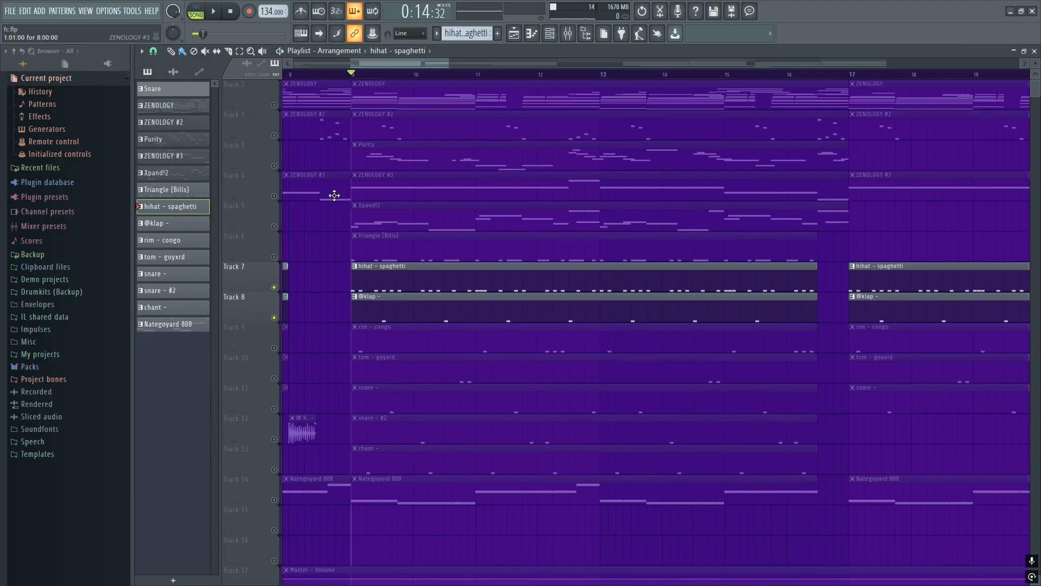
scroll(334, 195, "down", 1)
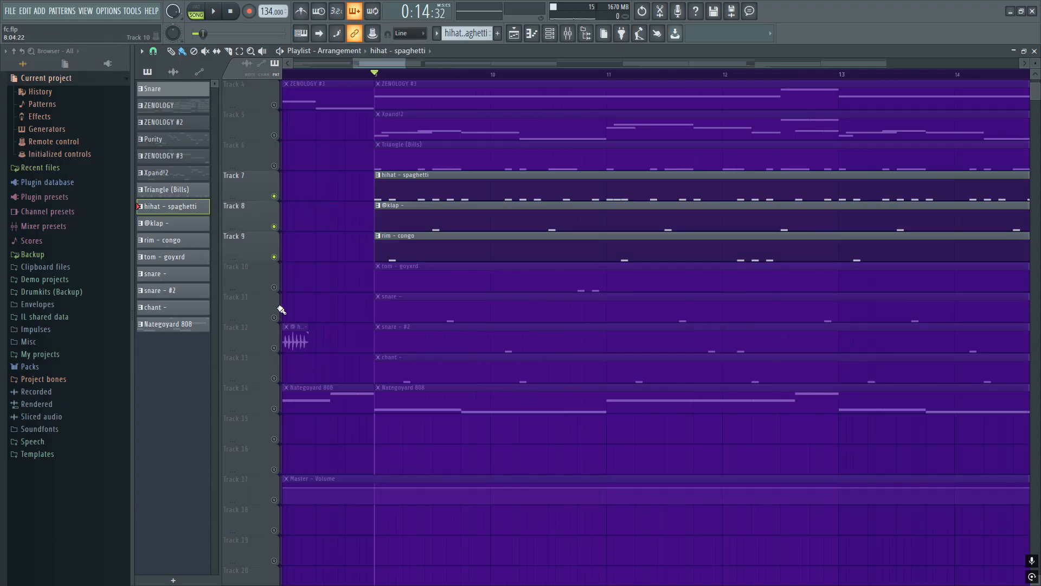
left_click(274, 287)
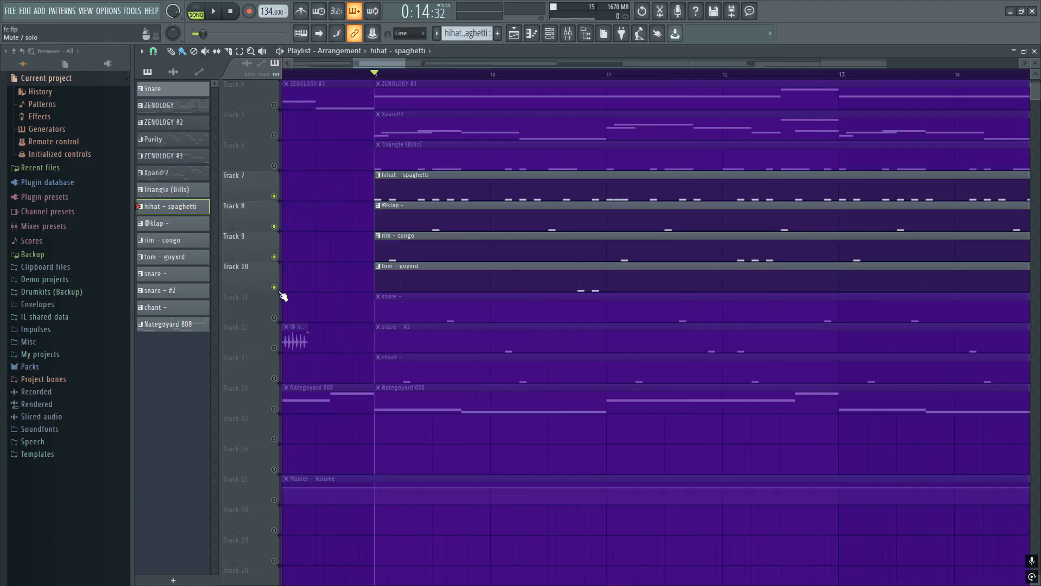
left_click(560, 75)
key("space")
key("space")
Unmute the snare, snare #2 and chant tracks, and set the playback position back to bar 9
left_click(274, 318)
left_click(374, 75)
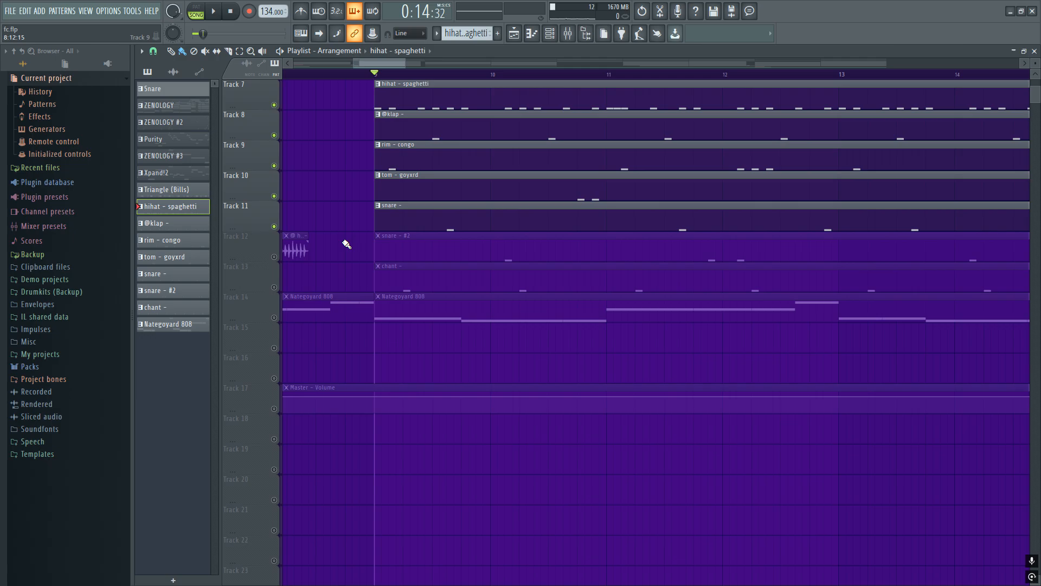
left_click(274, 348)
left_click(274, 378)
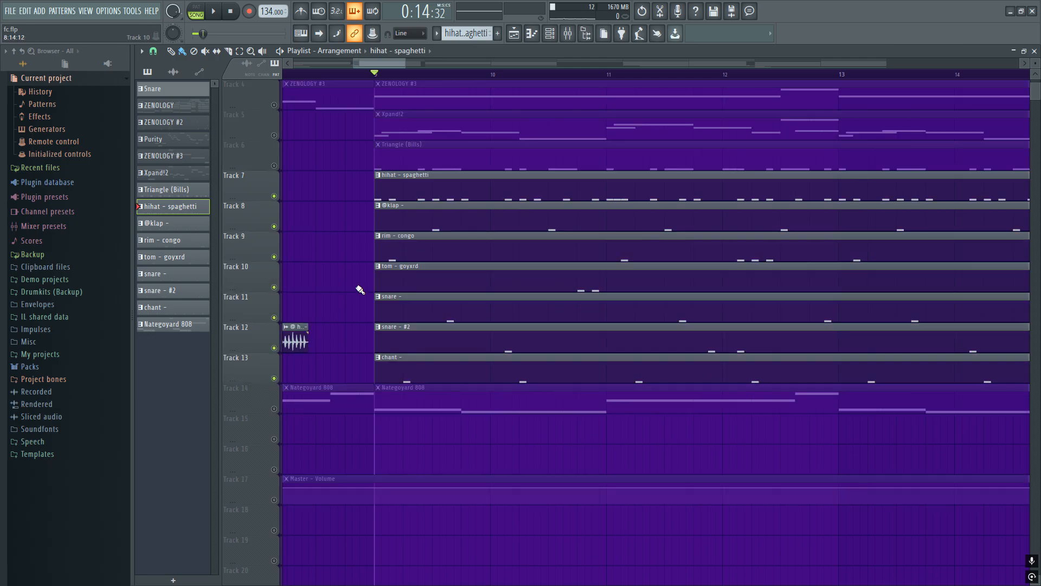
Play the drum tracks from hihat to chant together from bar 9, and stop playback
key("space")
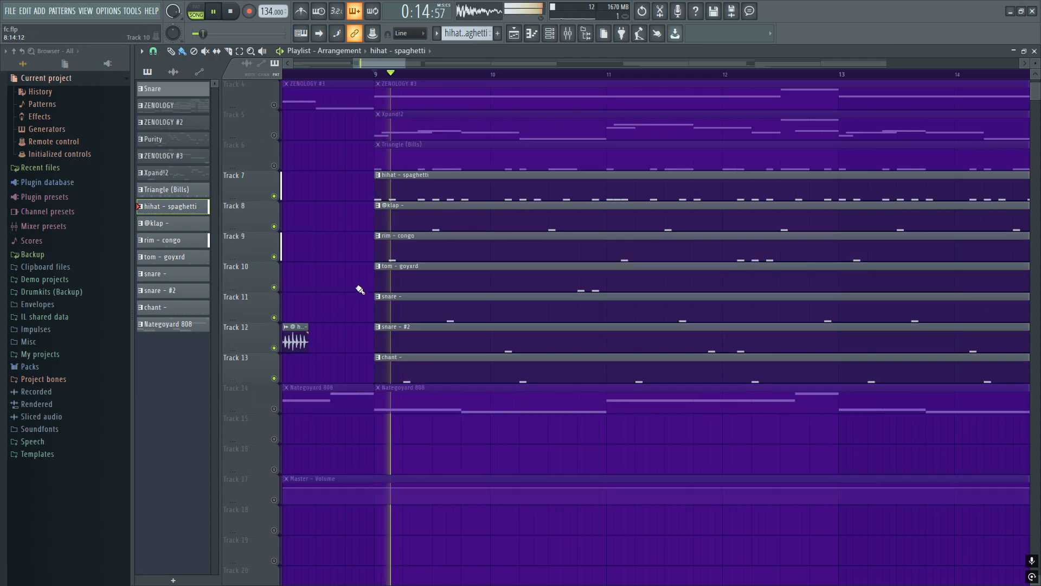
scroll(513, 175, "down", 2)
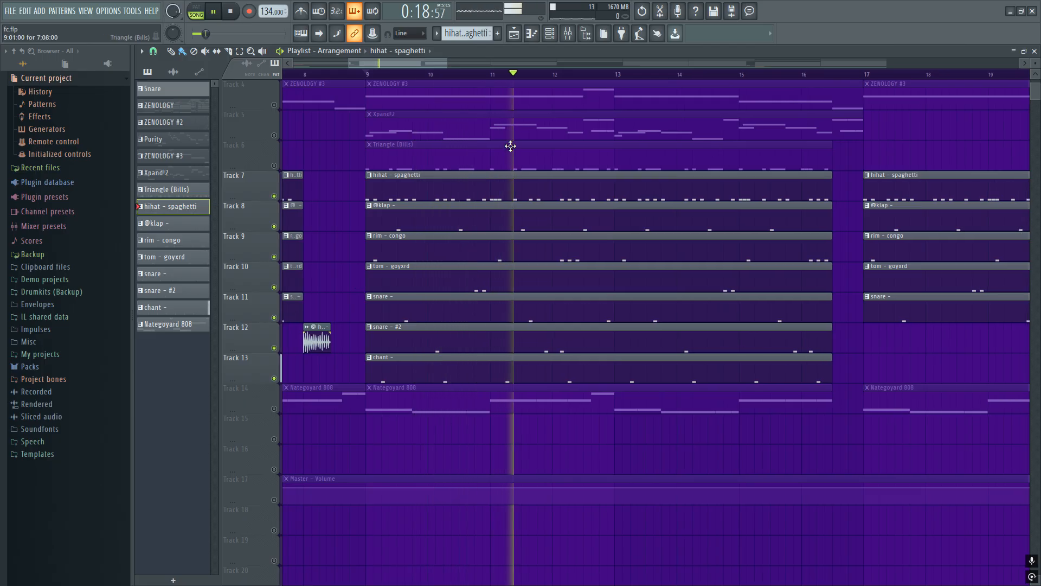
scroll(512, 147, "down", 2)
scroll(515, 148, "up", 2)
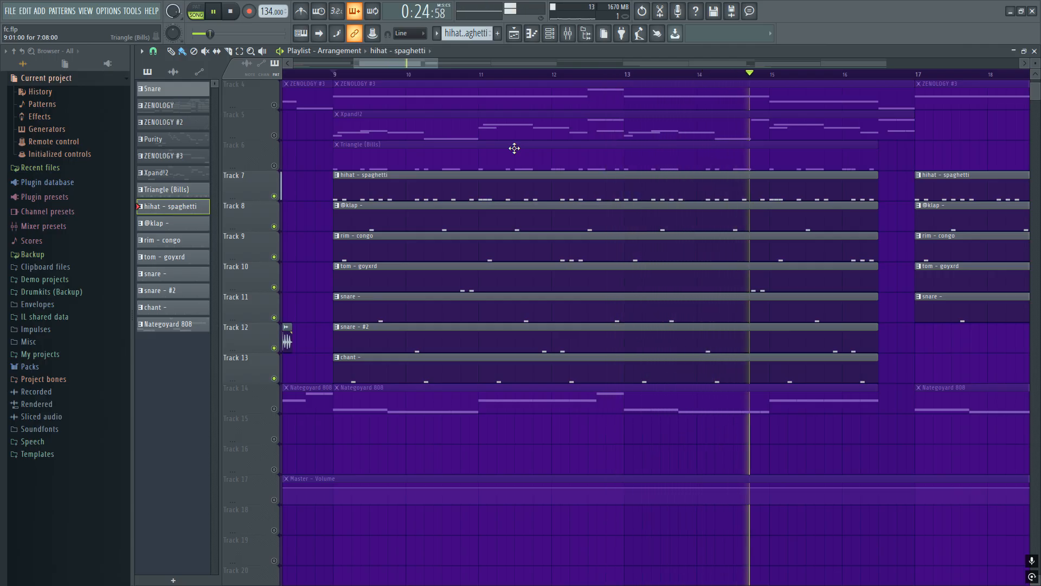
key("space")
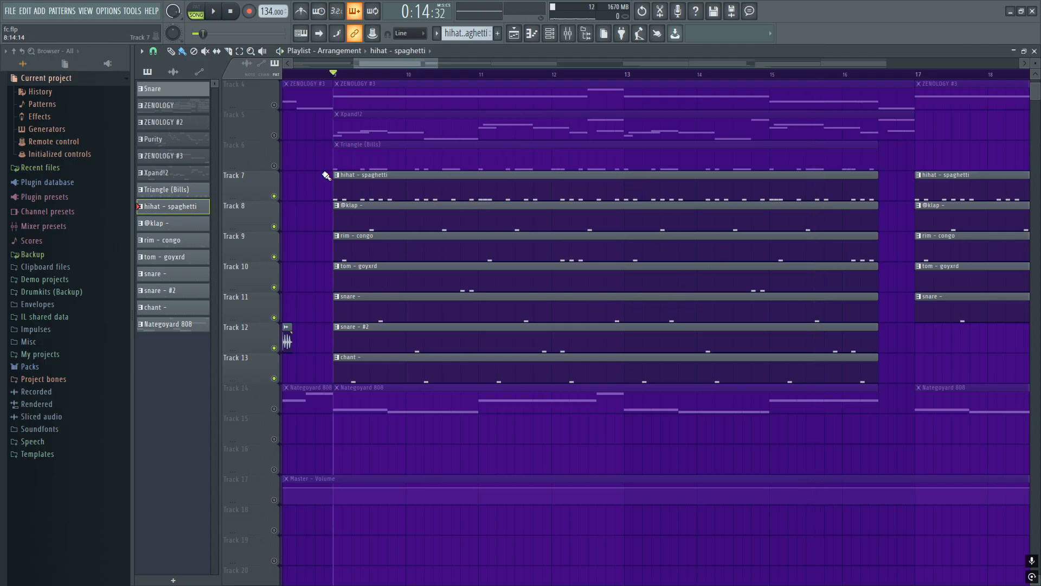
Unmute the Triangle (Bills) track, play it with the other drums from bar 9, and stop playback
left_click(274, 165)
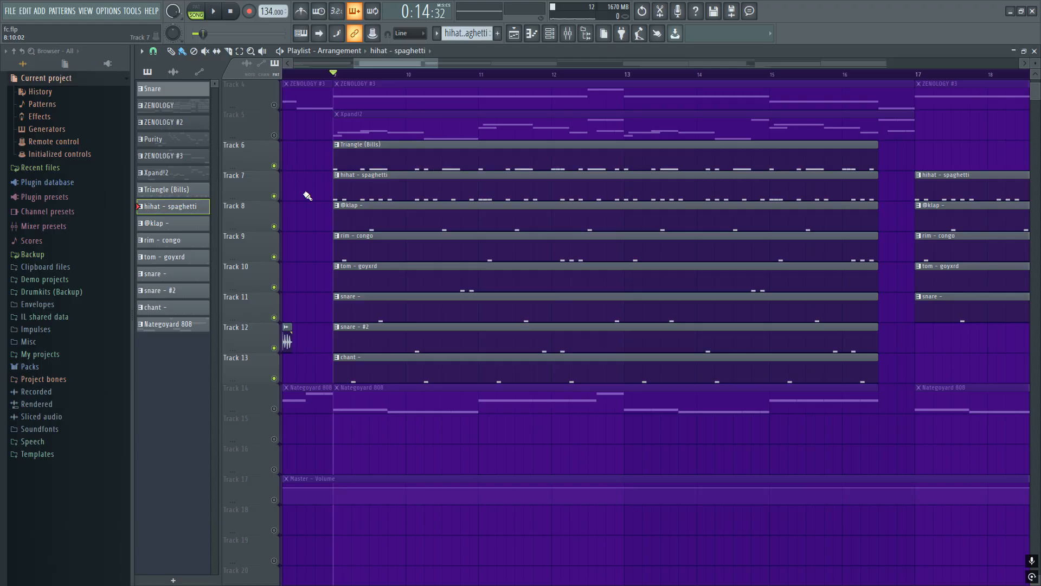
scroll(315, 228, "up", 2)
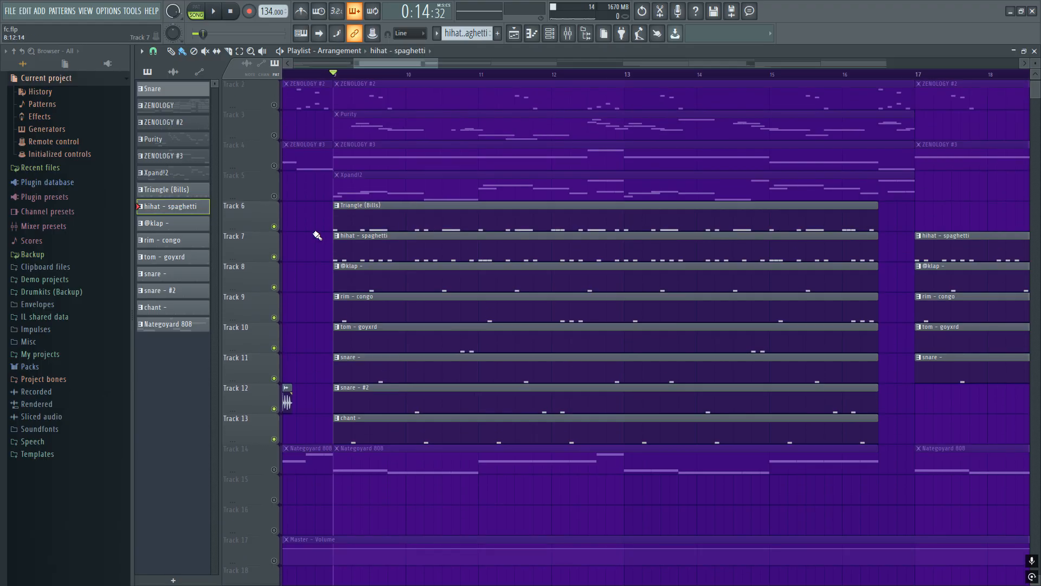
key("space")
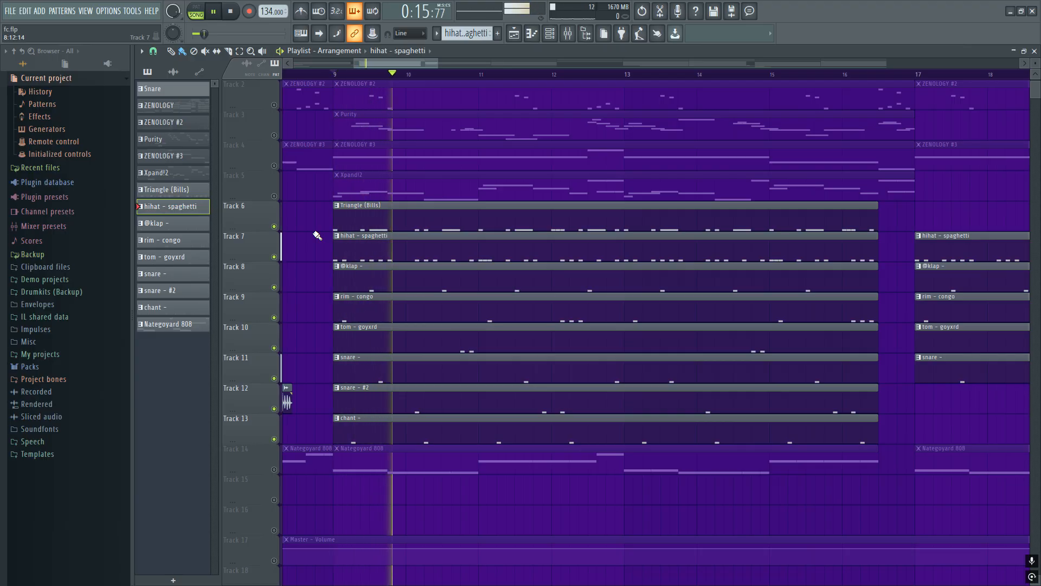
scroll(317, 236, "down", 1)
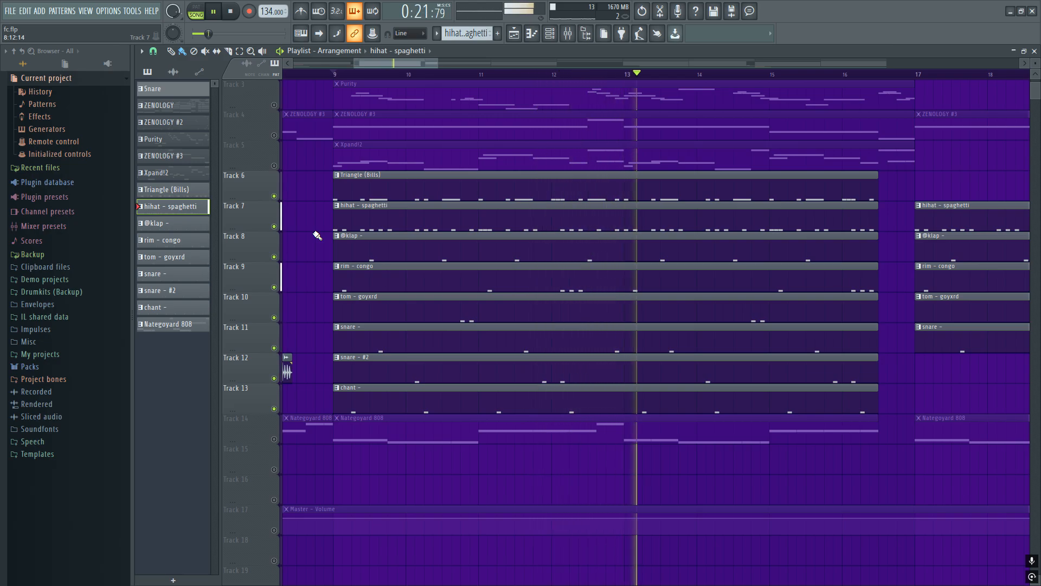
key("space")
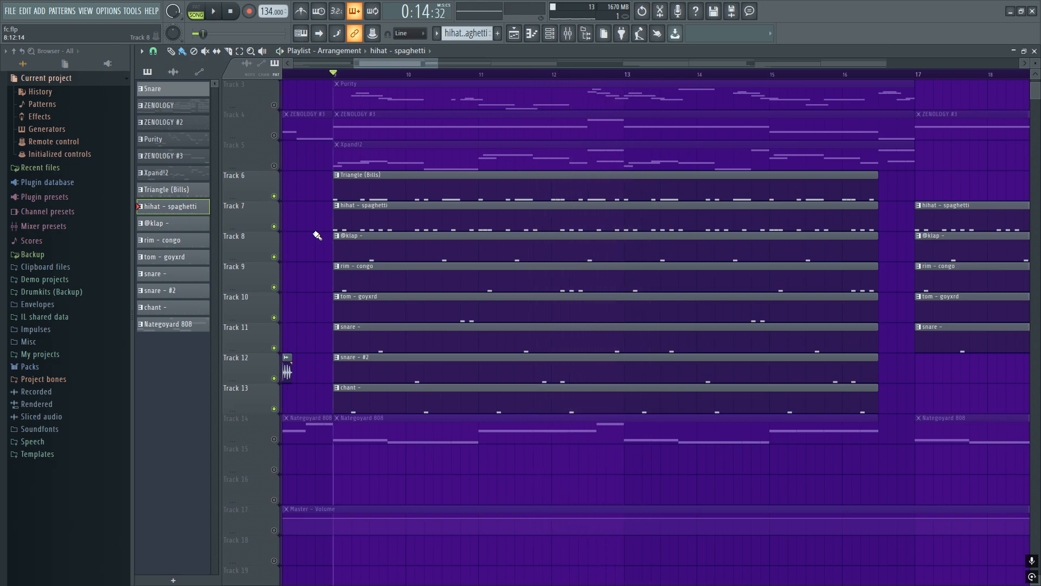
Inspect the Triangle (Bills) note pattern and its velocities in the piano roll, and return to the playlist
double_click(443, 176)
scroll(444, 267, "left", 1)
scroll(399, 289, "down", 3)
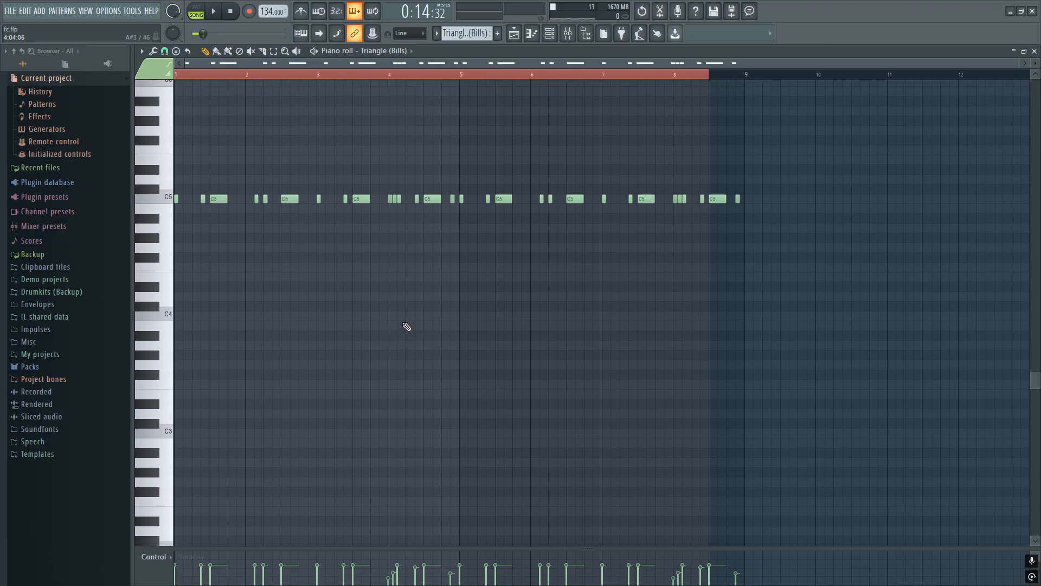
scroll(417, 304, "up", 3)
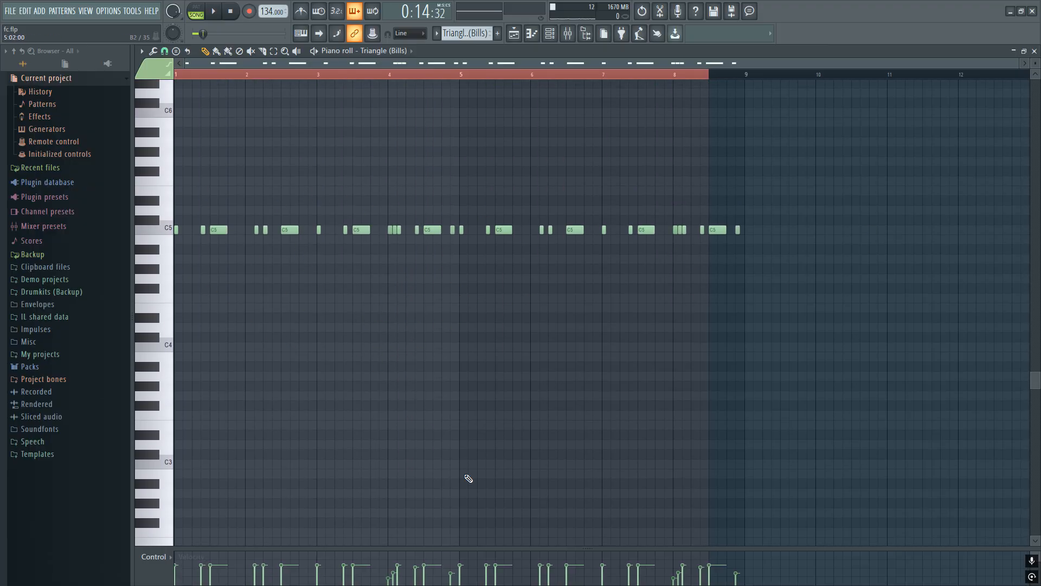
key("Escape")
key("Escape")
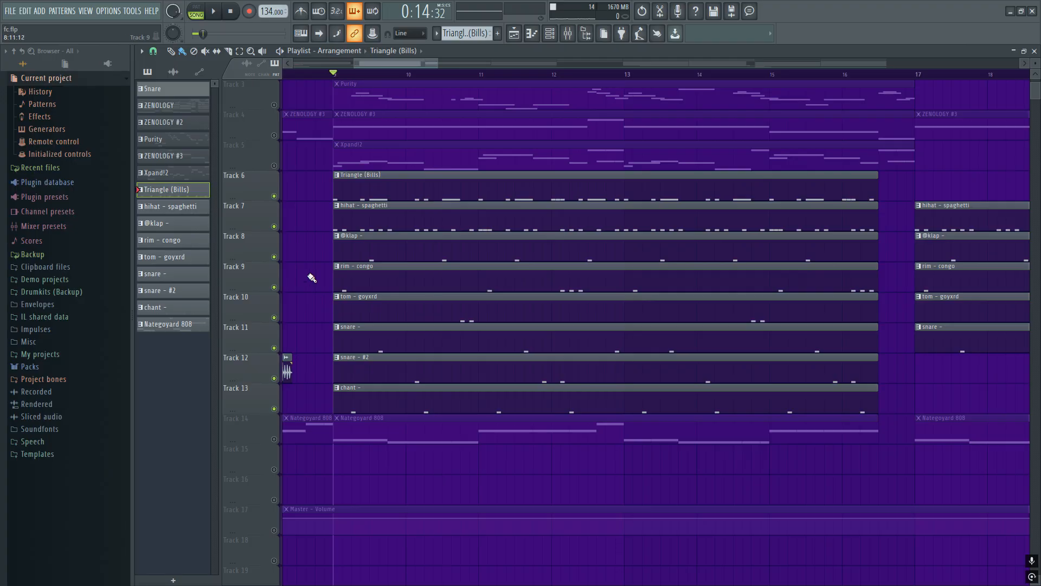
Unmute the Nategoyard 808 track so it joins the active drum tracks
scroll(312, 278, "down", 1)
scroll(311, 276, "up", 3)
scroll(340, 292, "down", 4)
left_click(274, 318)
scroll(423, 282, "down", 2)
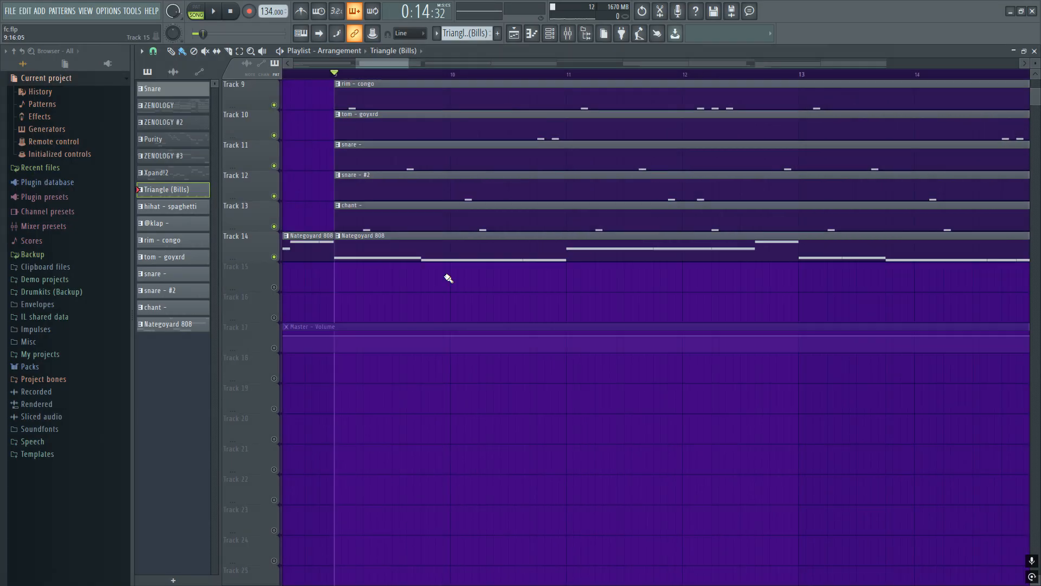
Inspect the Nategoyard 808 note pattern in the piano roll, and return to the playlist
scroll(448, 278, "up", 3)
left_click(444, 294)
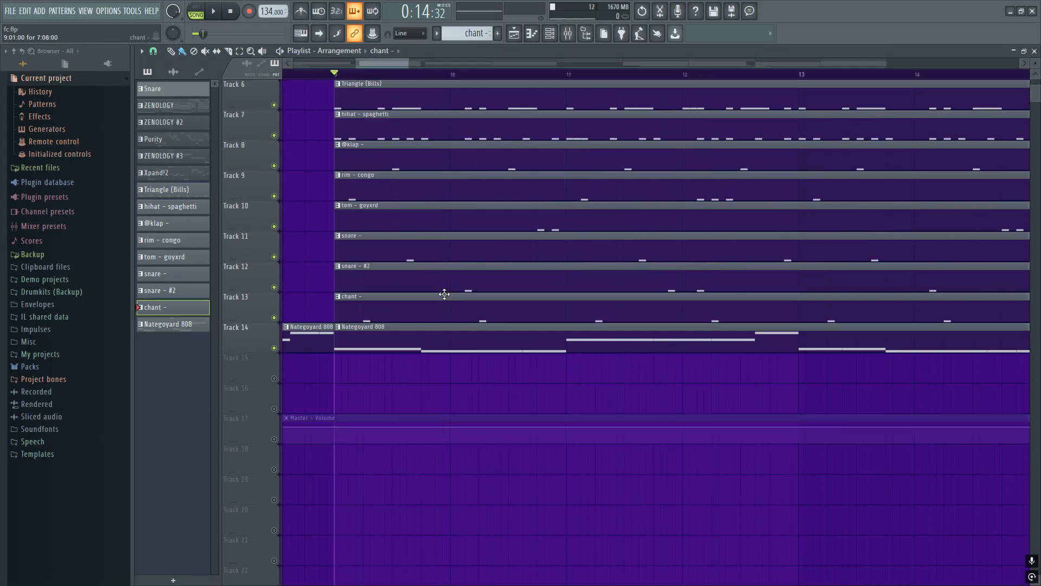
double_click(443, 324)
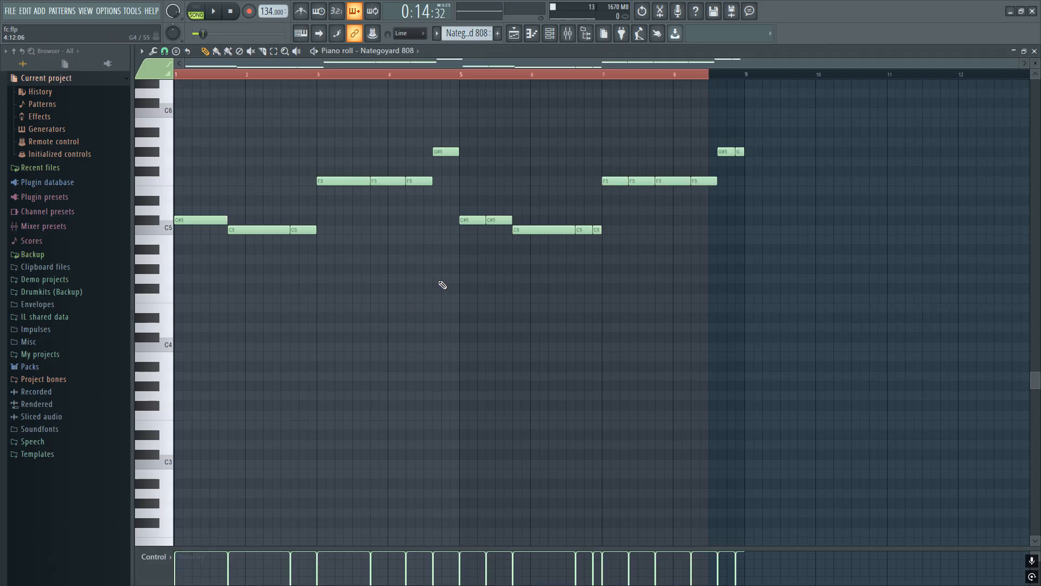
key("F5")
scroll(417, 162, "up", 5)
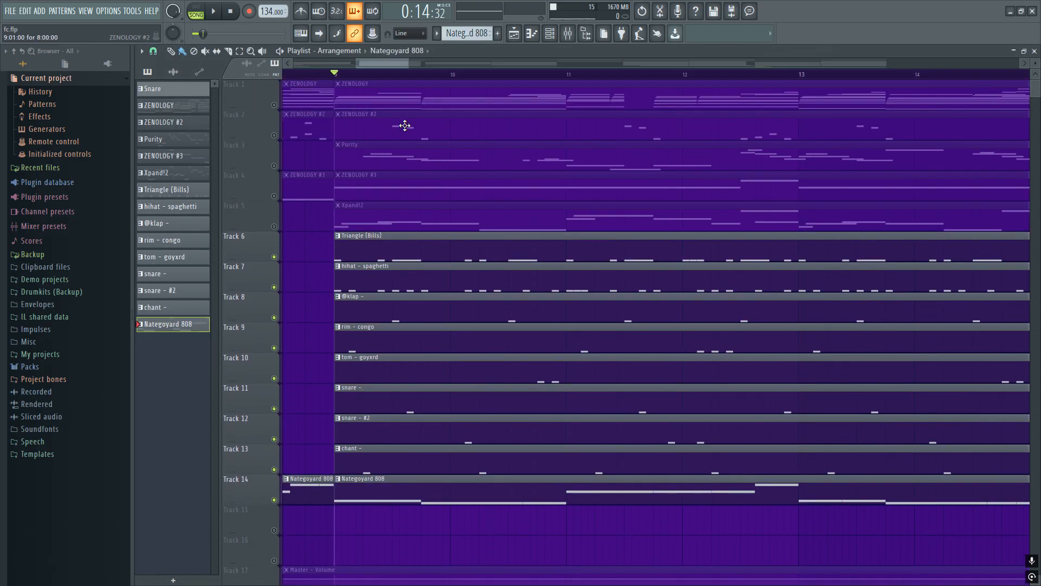
Reopen the Nategoyard 808 notes in the piano roll, clear the time selection, and play the pattern
double_click(395, 96)
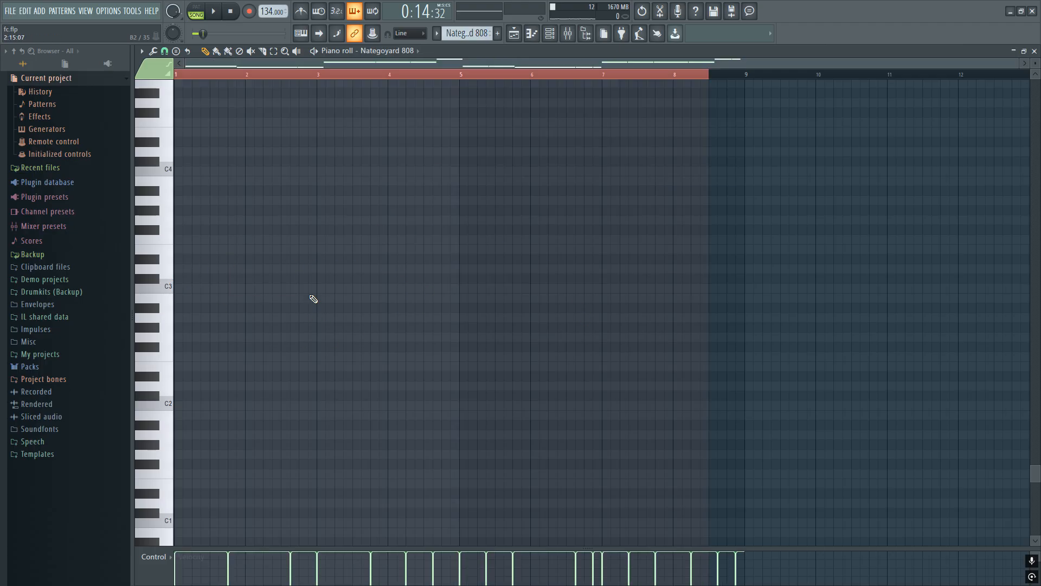
scroll(313, 297, "up", 7)
key("ctrl+d")
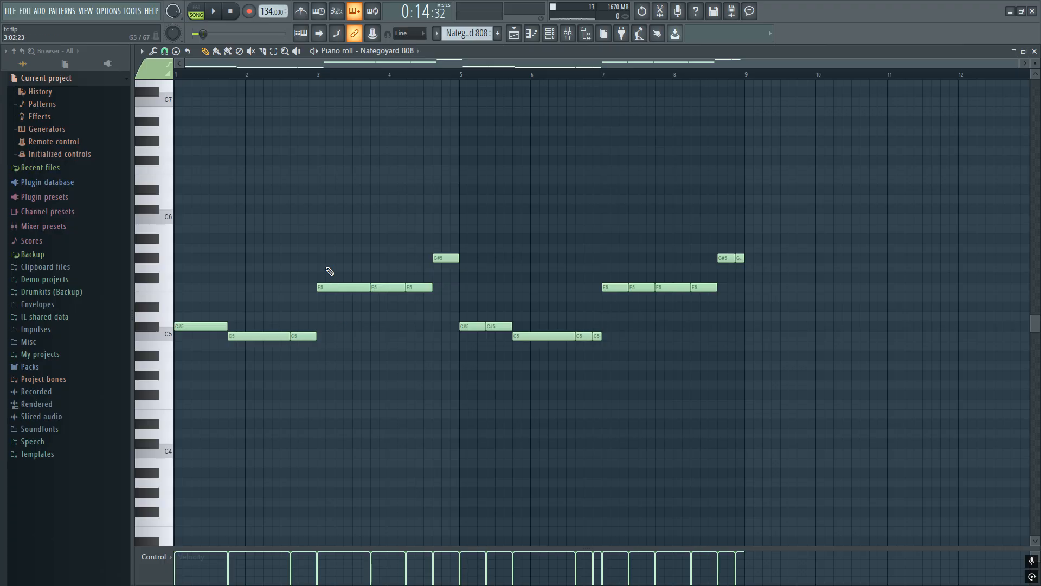
key("space")
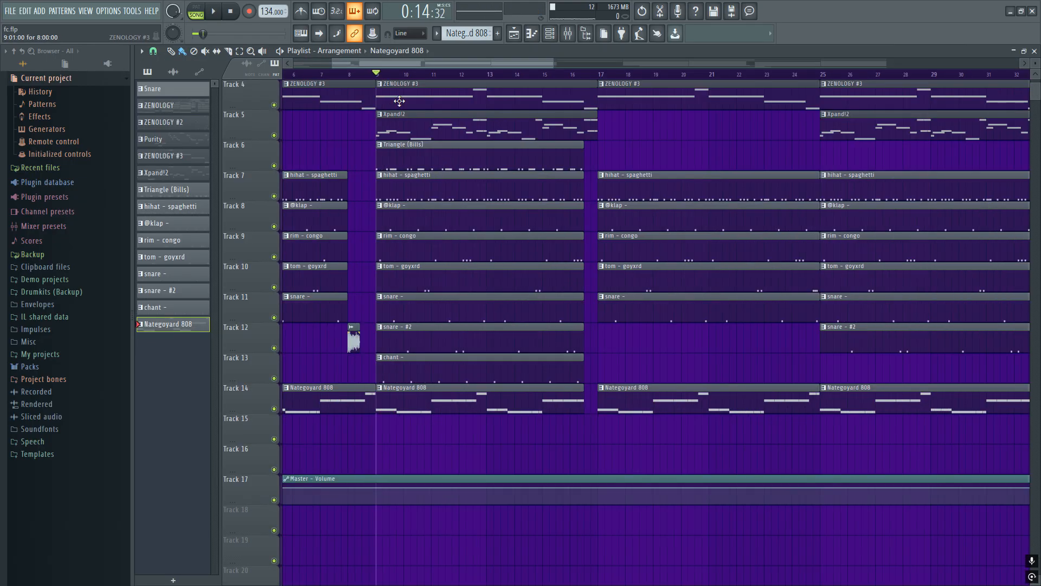
Examine the transition effects around bar 57, and view the sample settings of the hat tick clip at bar 8
left_click_drag(433, 63, 706, 73)
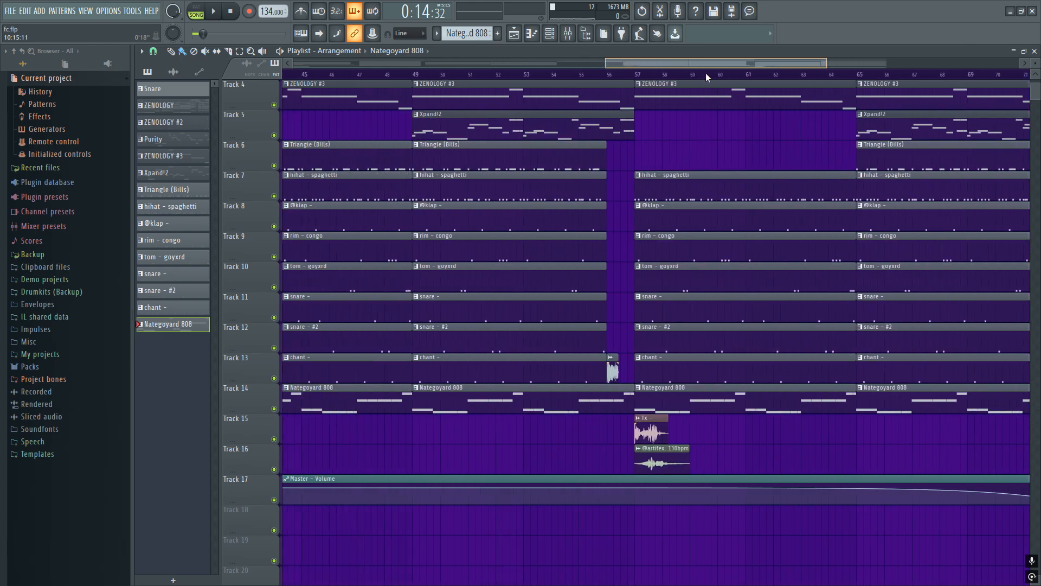
scroll(732, 434, "up", 4)
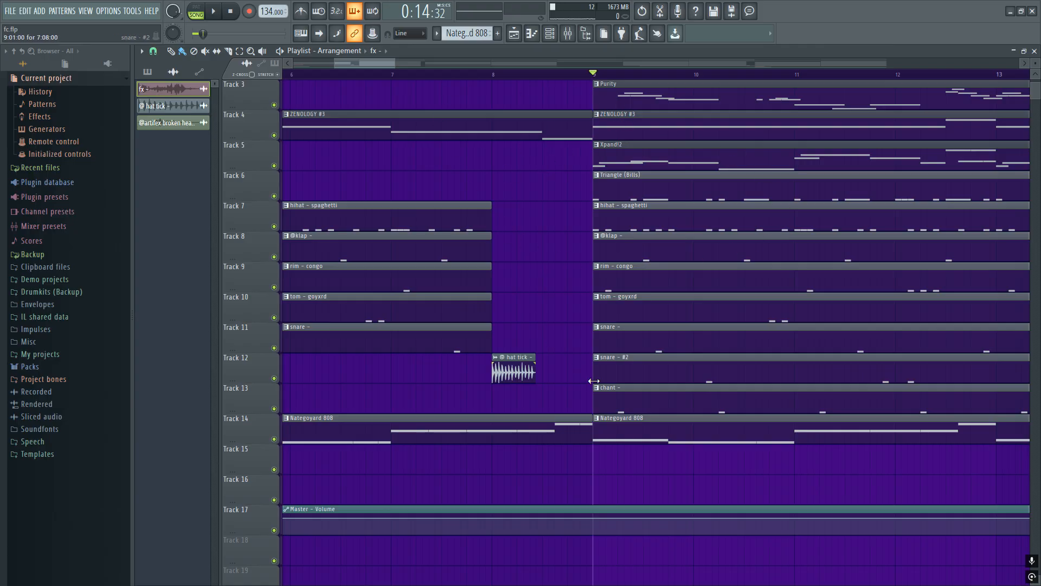
scroll(529, 396, "up", 2)
double_click(537, 372)
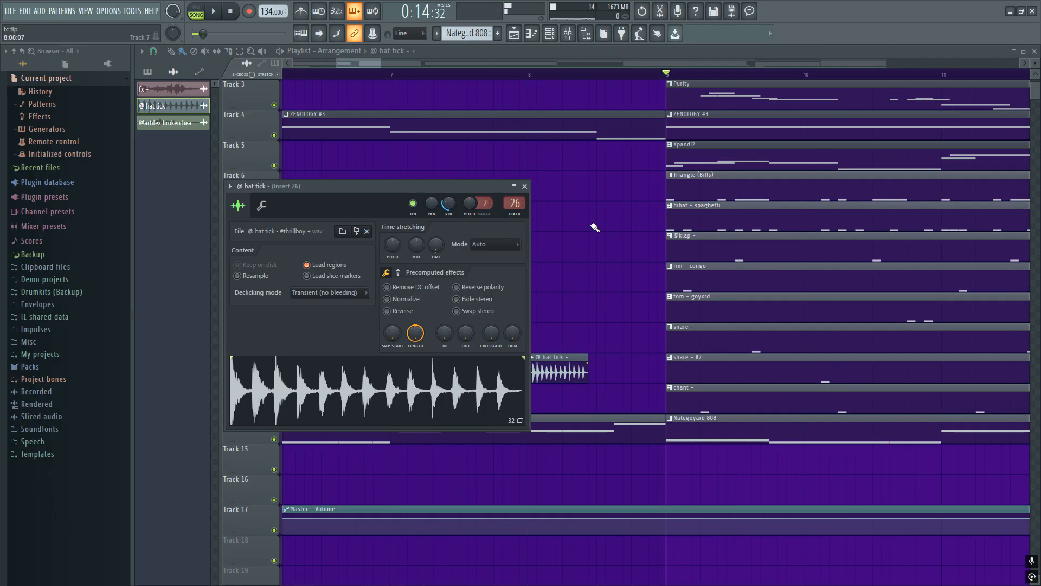
key("Escape")
Review the complete song arrangement across all tracks in the playlist
scroll(530, 356, "down", 8)
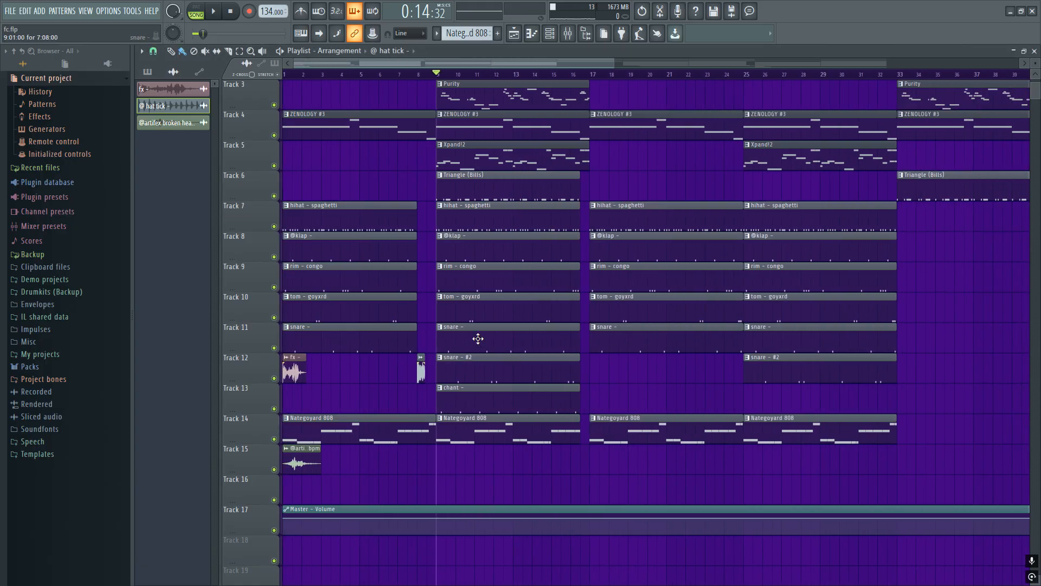
scroll(478, 339, "down", 3)
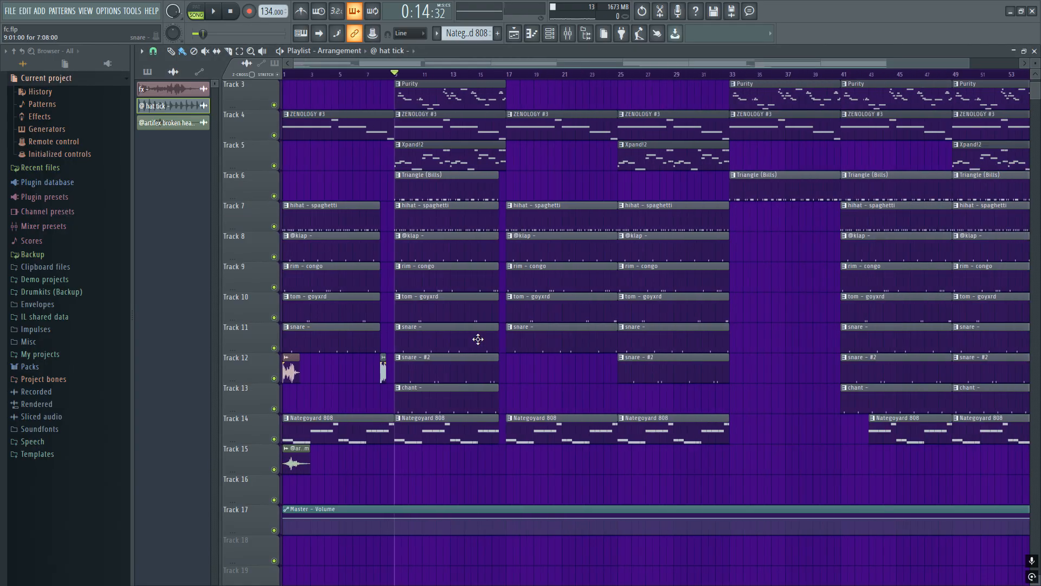
scroll(543, 272, "up", 2)
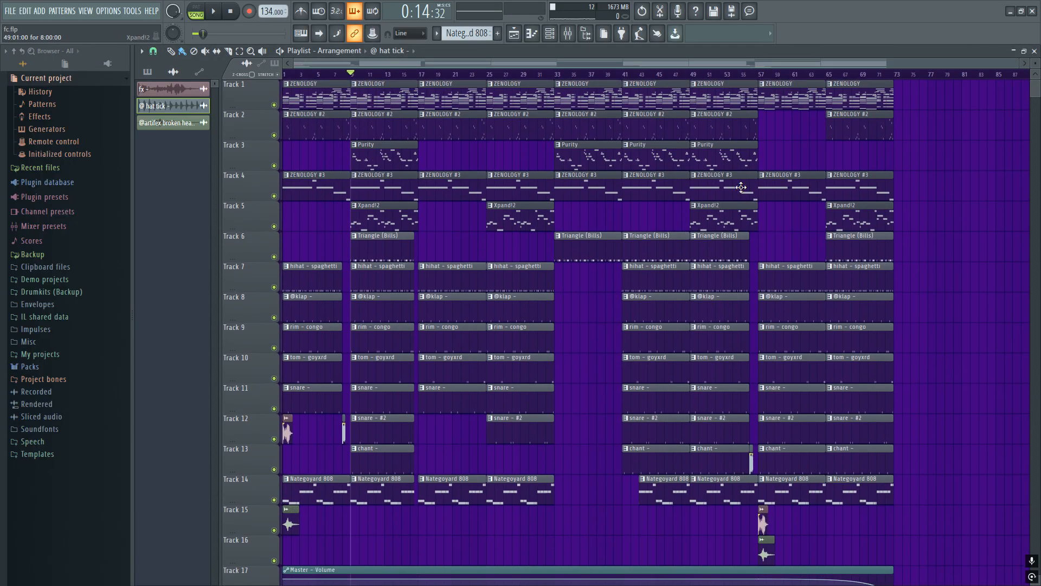